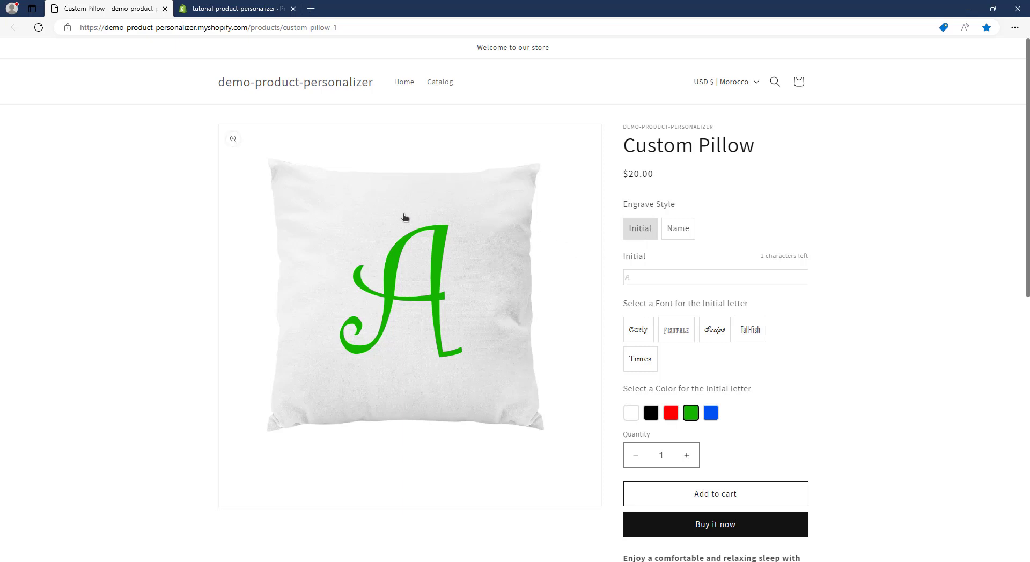
- Personalize the demo Custom Pillow with the initial "B" in the Fishtale font and blue color
left_click(647, 278)
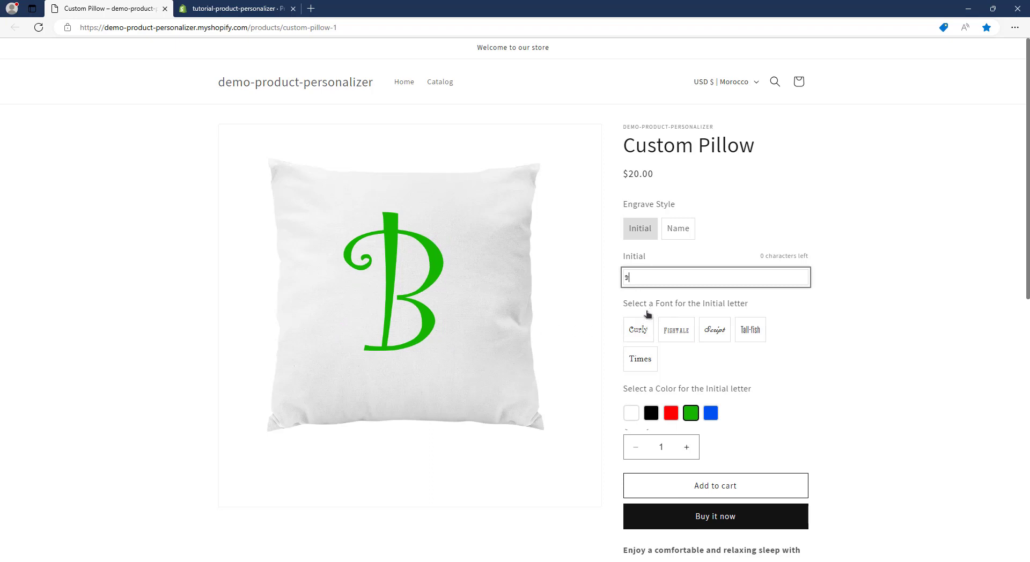
left_click(644, 336)
left_click(645, 342)
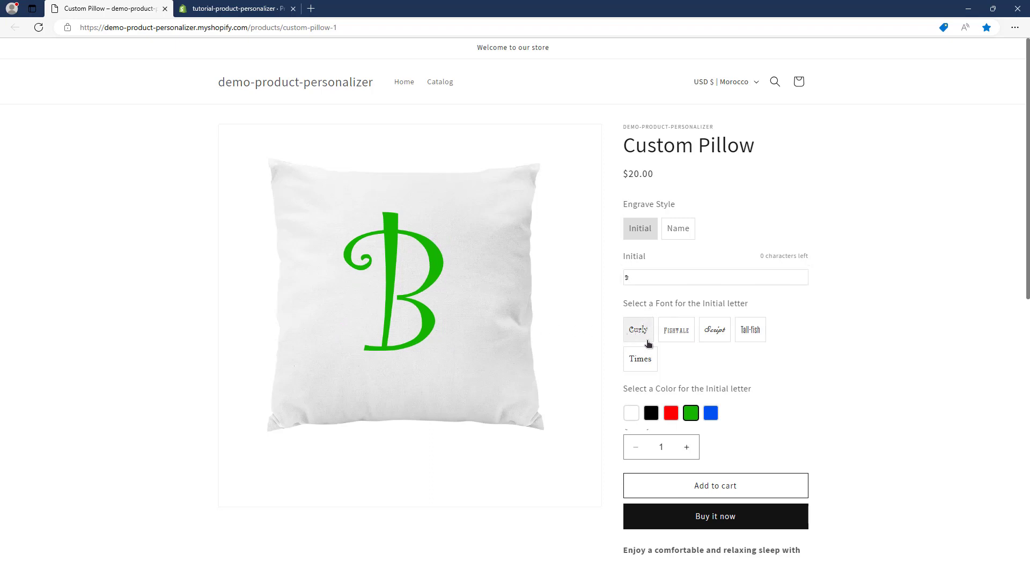
left_click(675, 337)
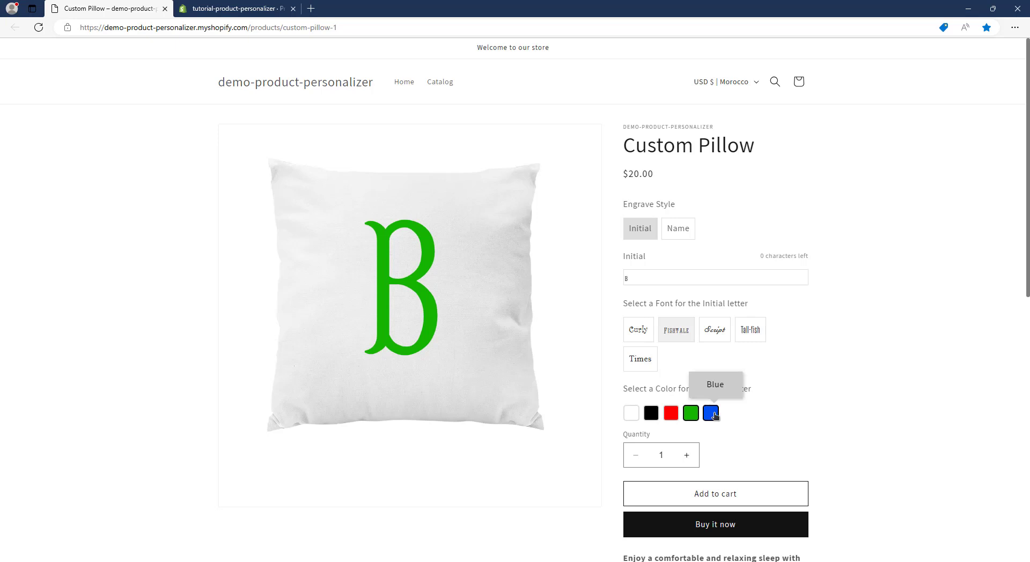
left_click(711, 413)
- Try the Name engrave style with a sample first name in Fishtale, applying red and black, and return to the Initial style
left_click(677, 237)
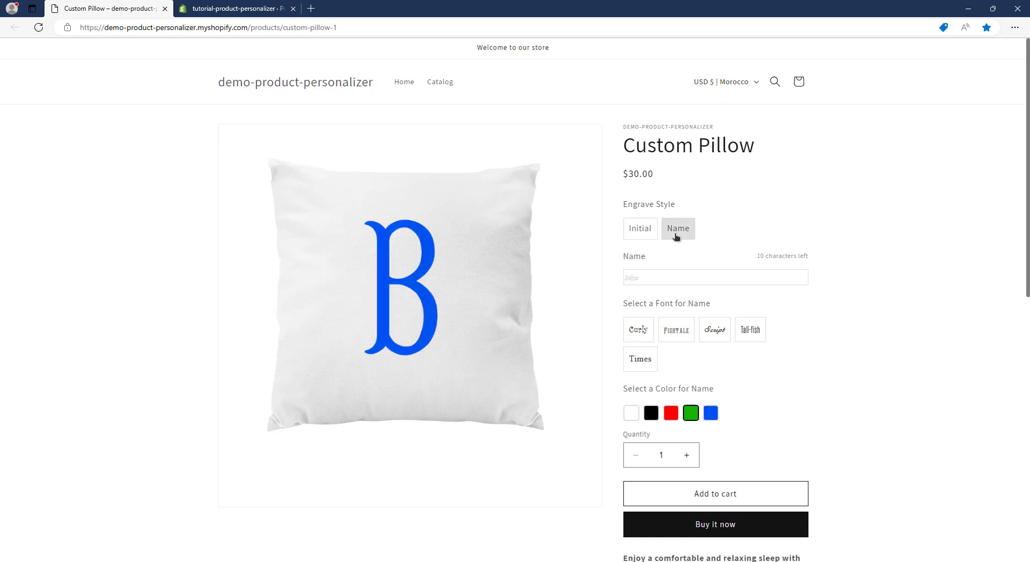
left_click(664, 279)
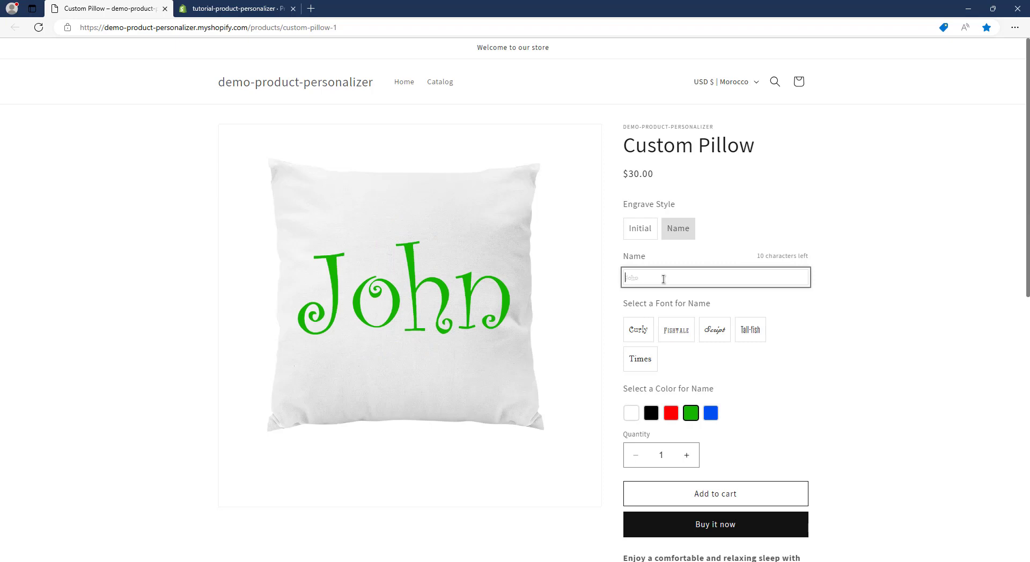
type("Bob")
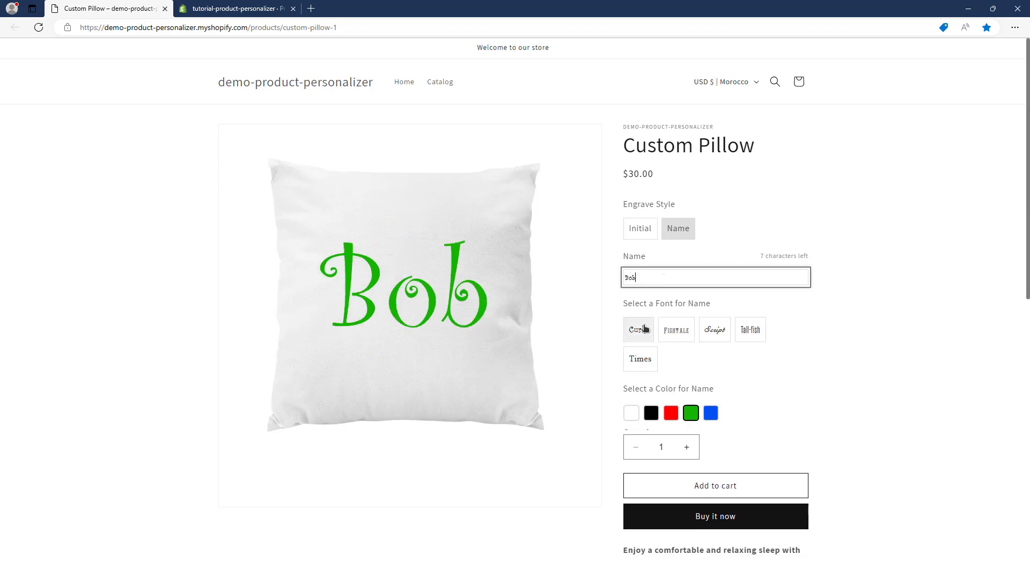
left_click(686, 332)
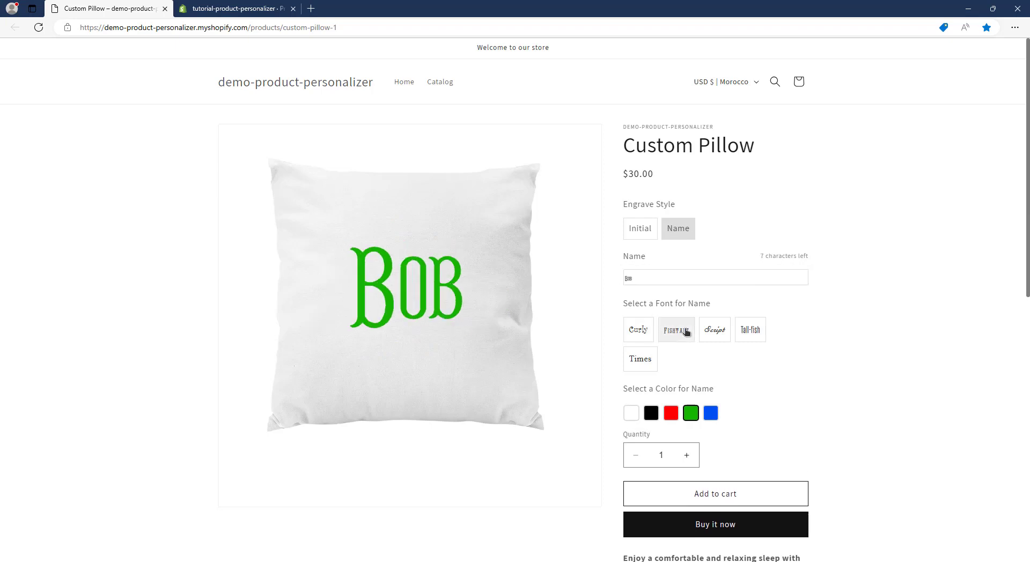
left_click(671, 415)
left_click(653, 415)
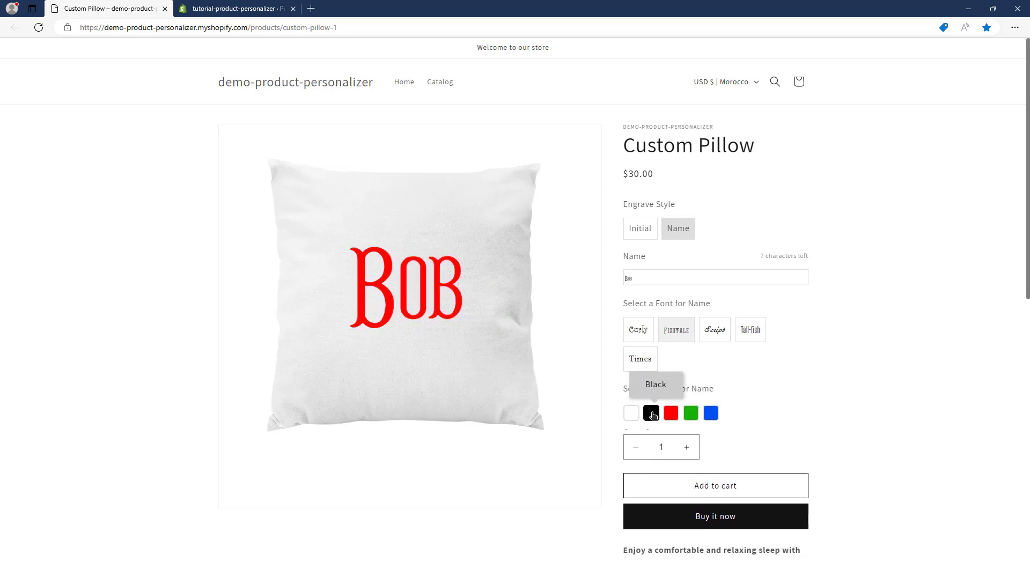
left_click(644, 237)
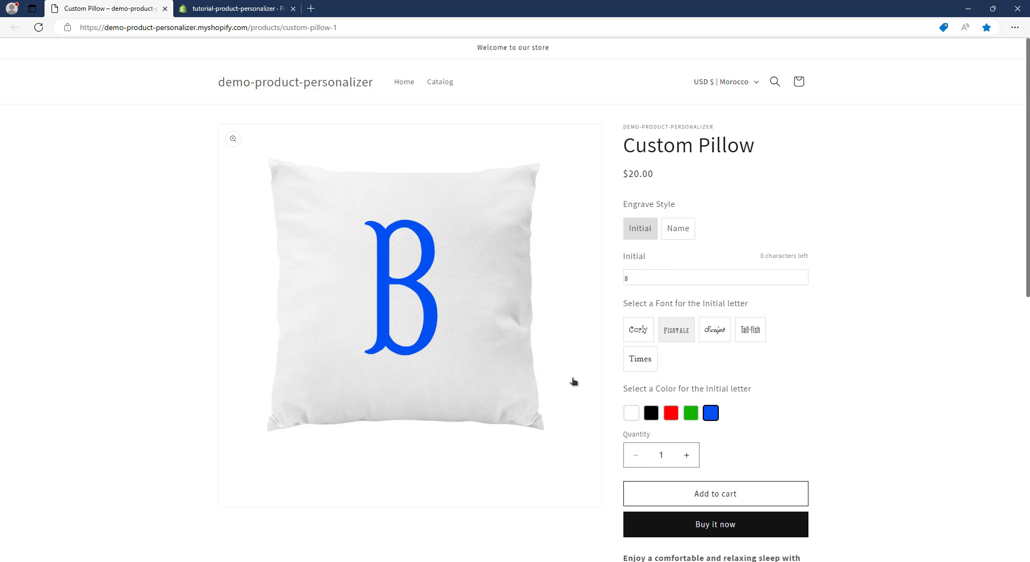
- In the Shopify admin, start a new product titled "MyCustomPillow" with the description "Your cozy cushion pillow"
left_click(219, 6)
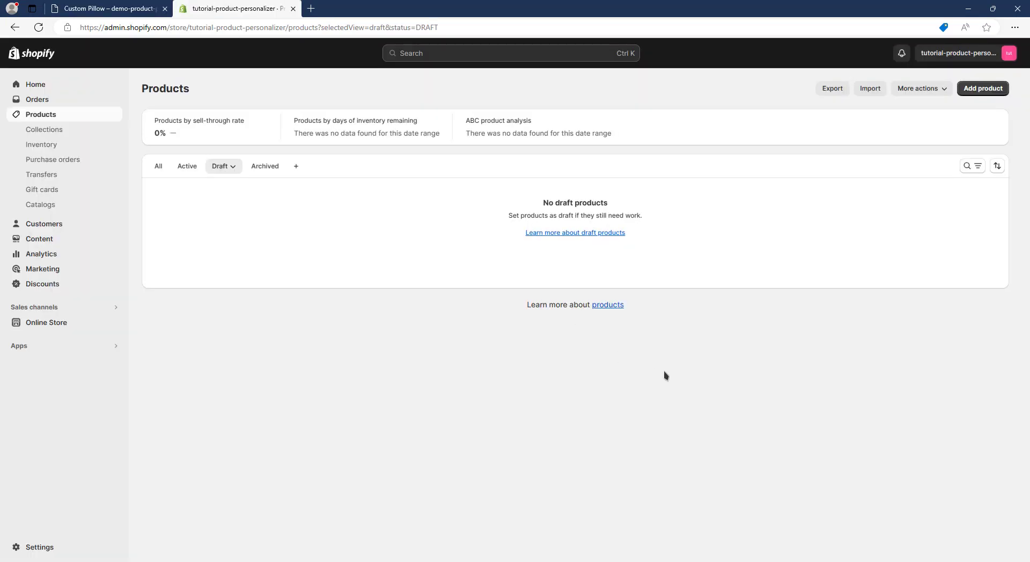
left_click(983, 88)
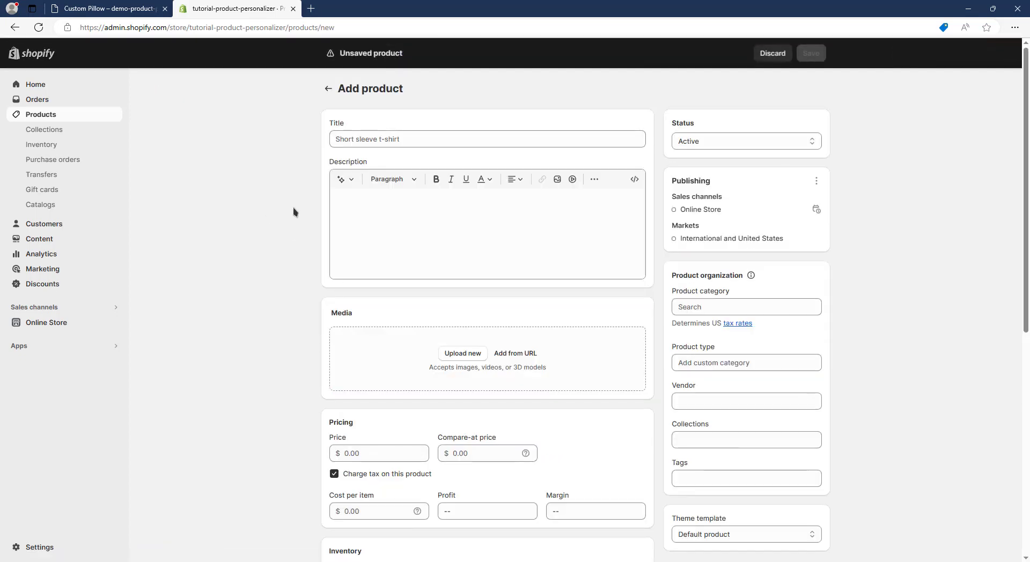
left_click(107, 8)
left_click(231, 8)
left_click(466, 139)
type("MyCustomPillow")
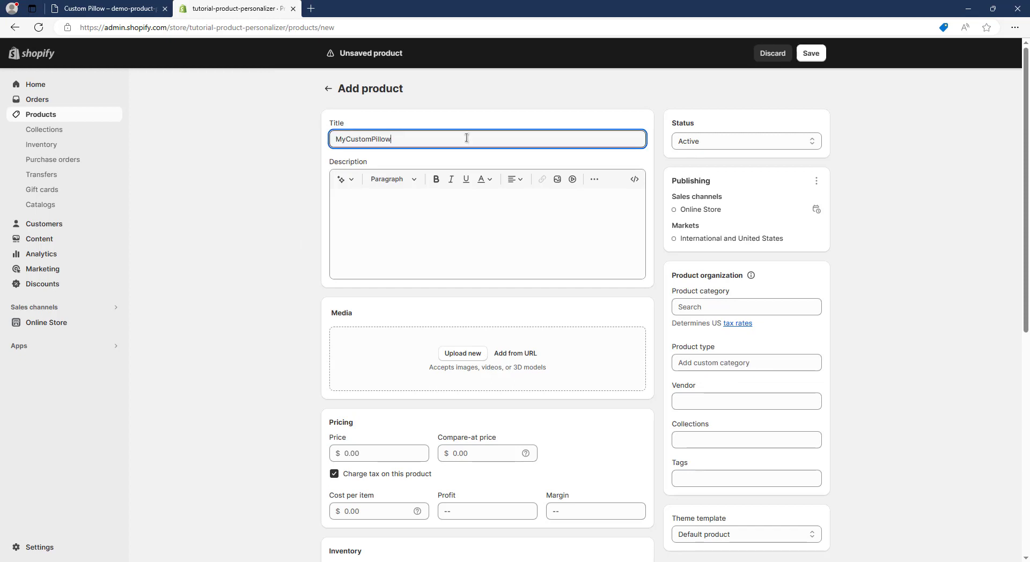
left_click(443, 229)
type("Your cozy cushion pillow")
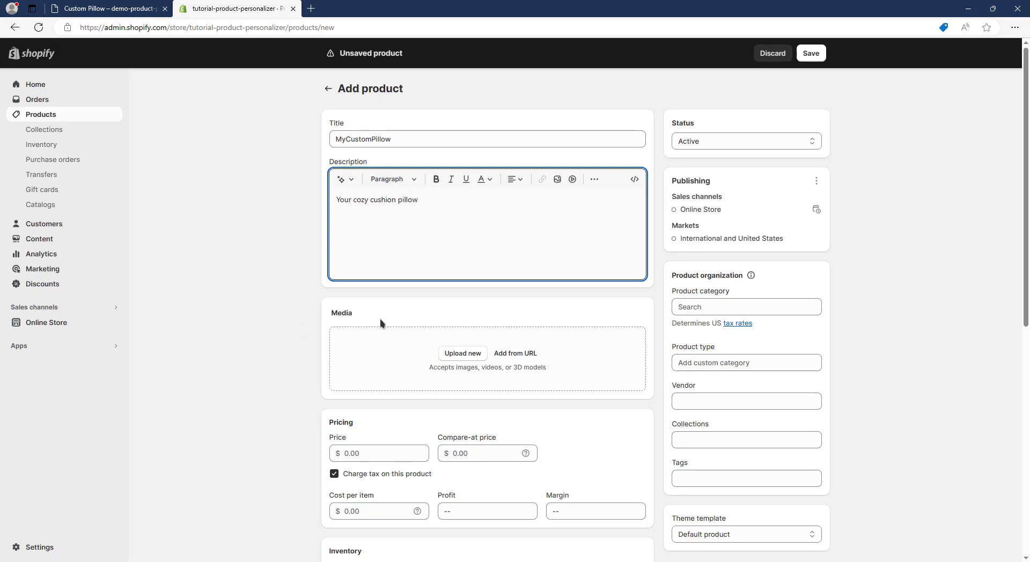
left_click(401, 322)
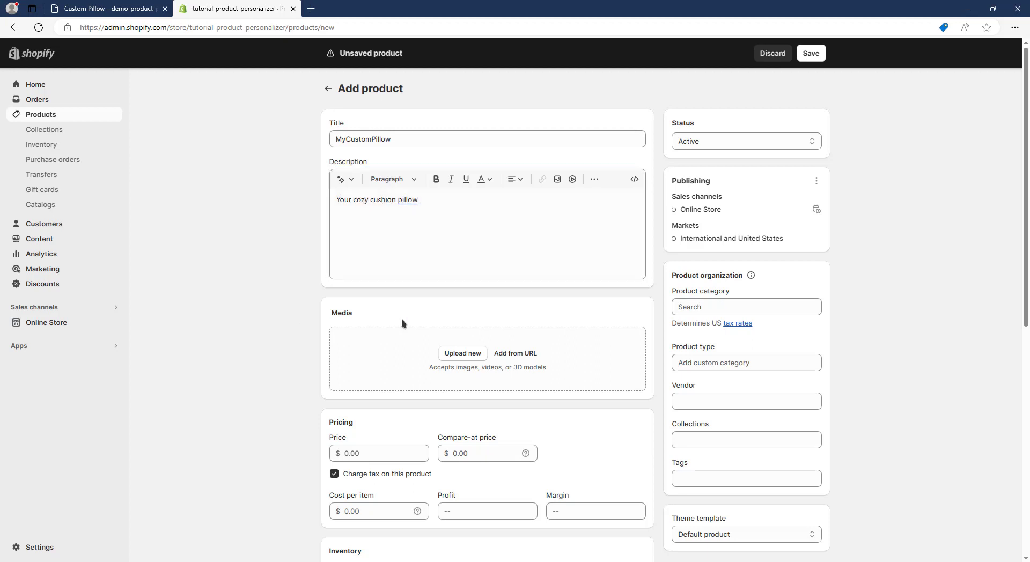
- Upload pillow_white.webp from the Pillow Photos folder as the product's media
left_click(460, 355)
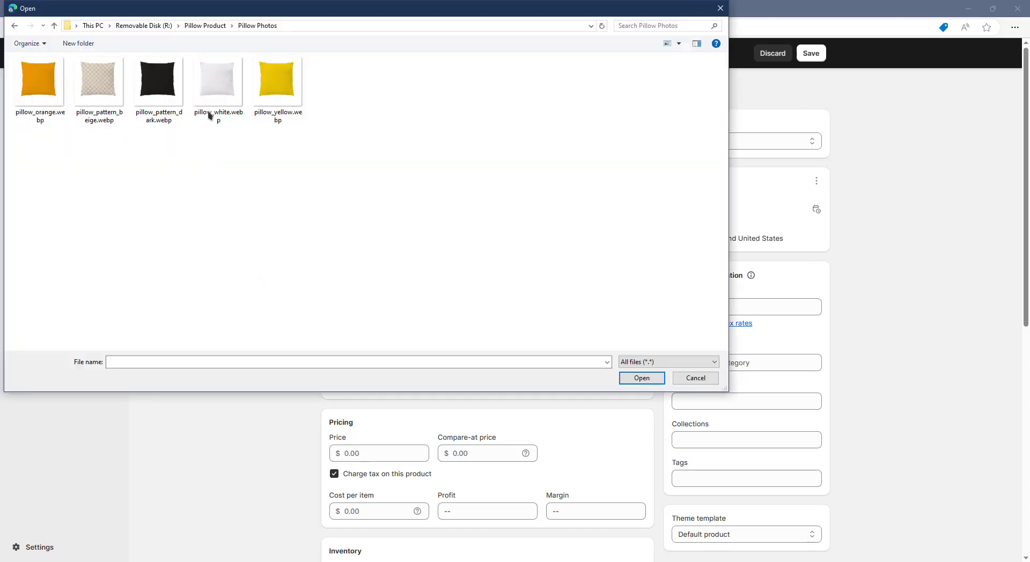
left_click(219, 116)
left_click(641, 379)
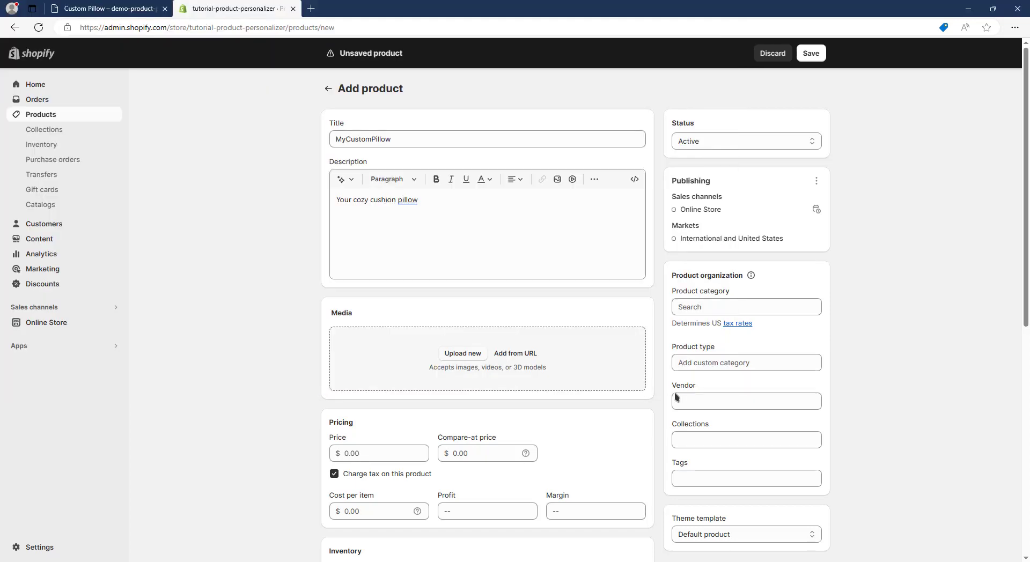
- Set the product's price to $10 and its stock quantity to 10, and save the product
scroll(660, 437, "down", 4)
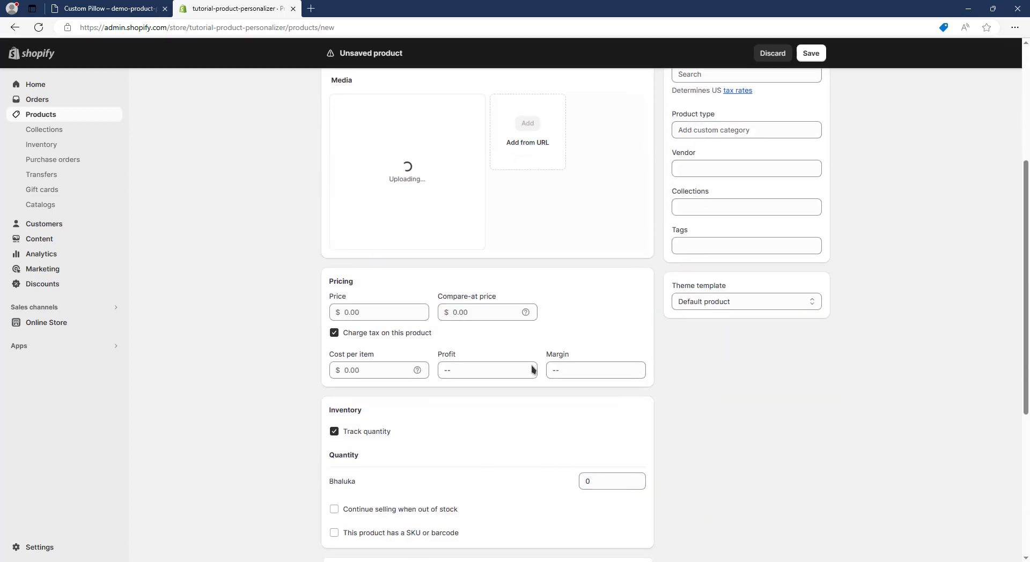
left_click(396, 306)
type("10")
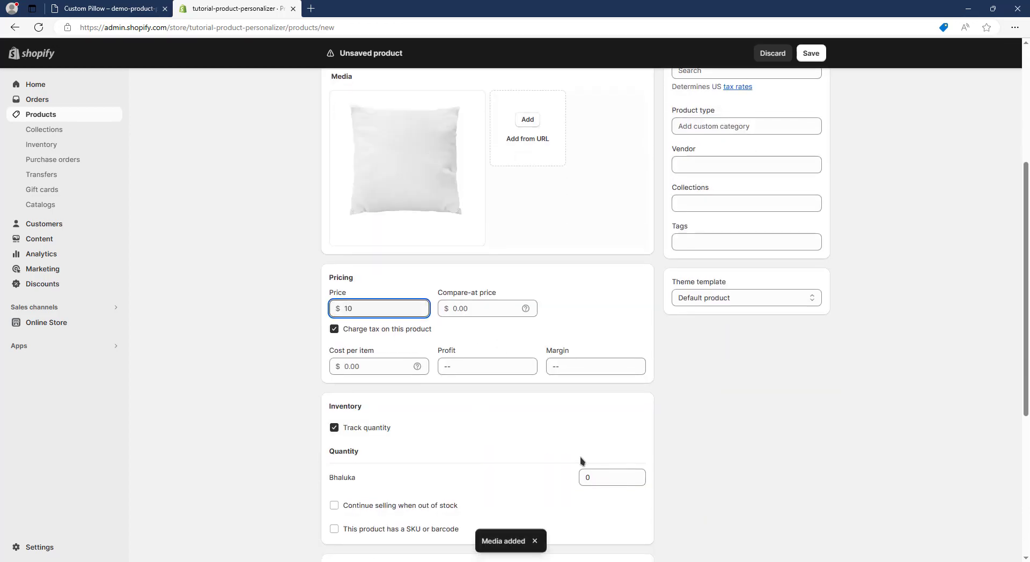
double_click(610, 475)
type("10")
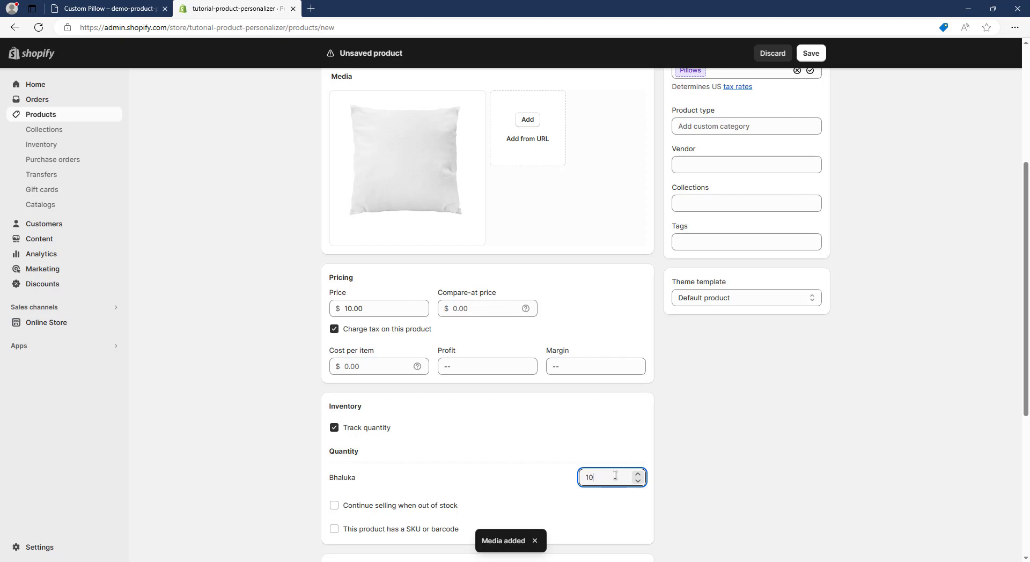
scroll(823, 457, "up", 4)
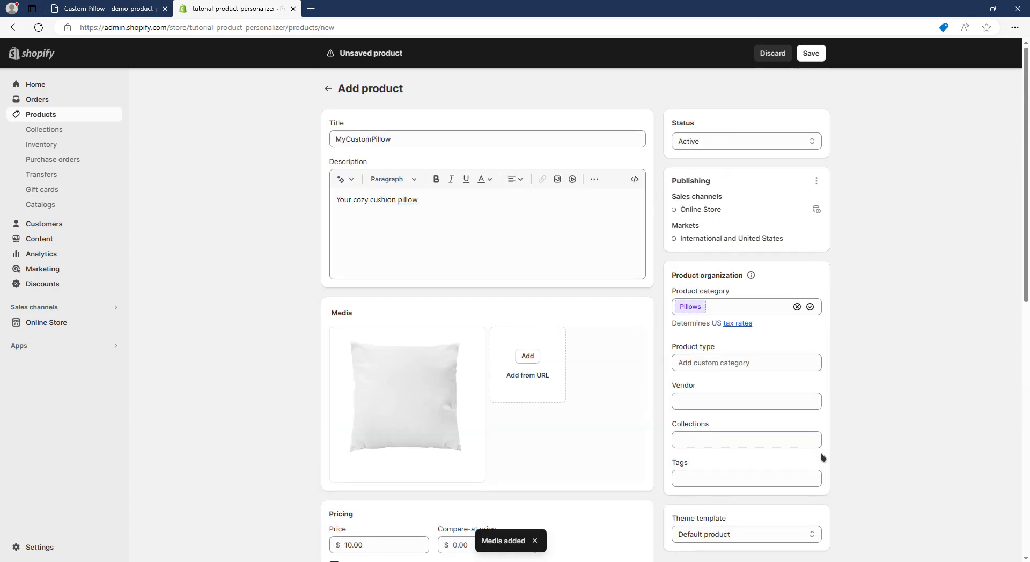
left_click(811, 56)
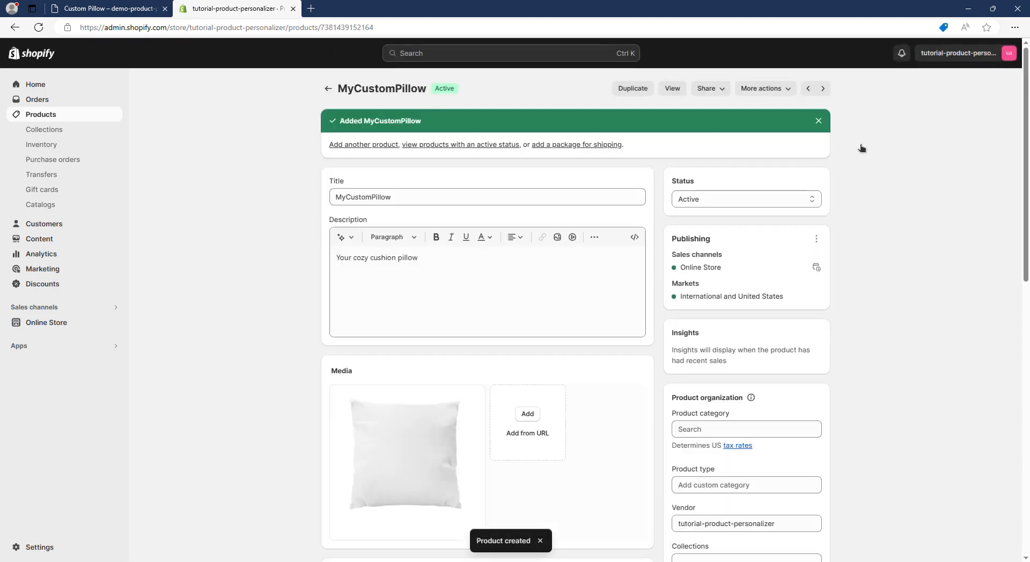
- Open the installed Zepto Product Personalizer app from the store admin
scroll(883, 435, "down", 10)
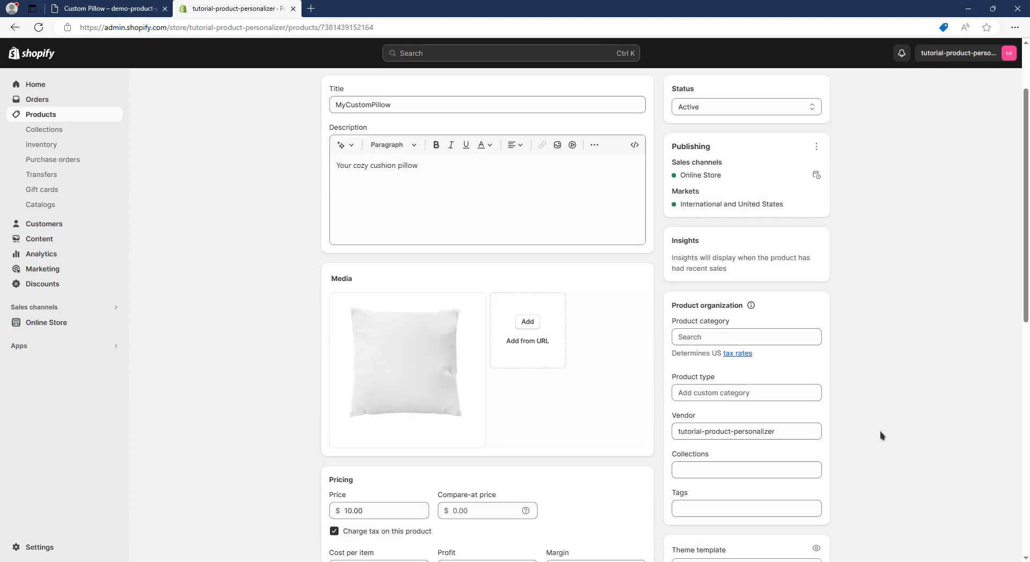
scroll(882, 435, "up", 10)
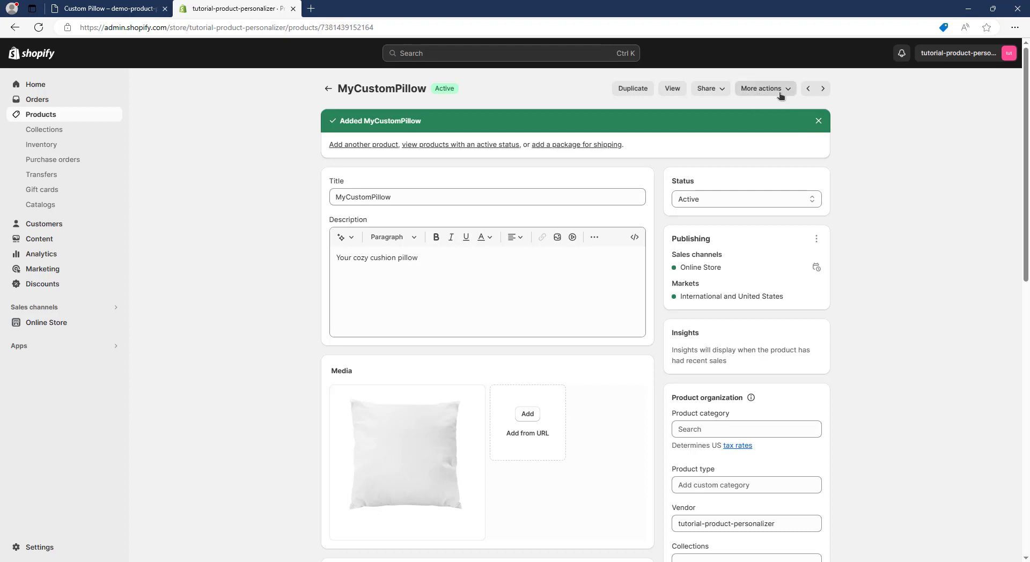
left_click(760, 91)
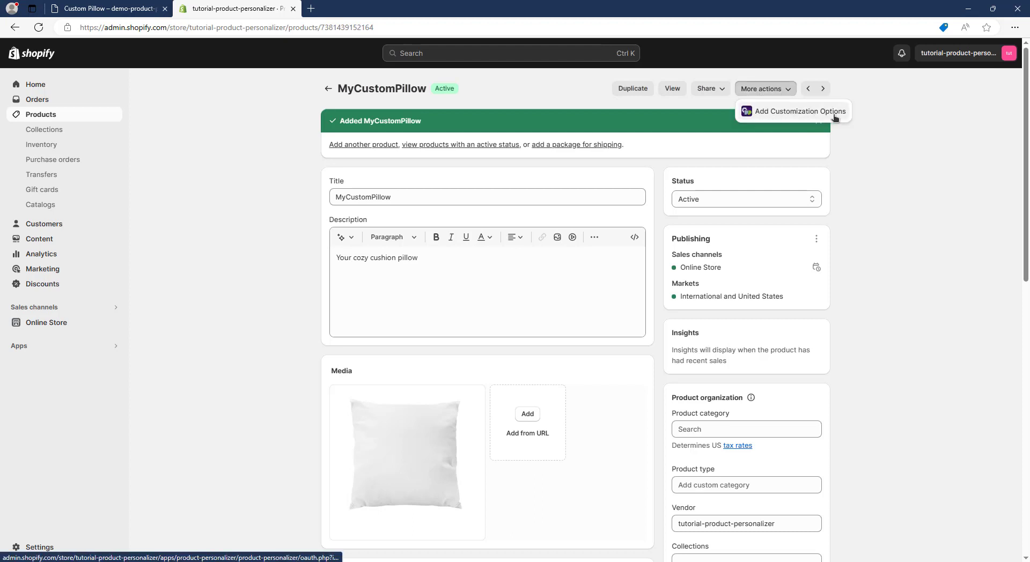
left_click(105, 349)
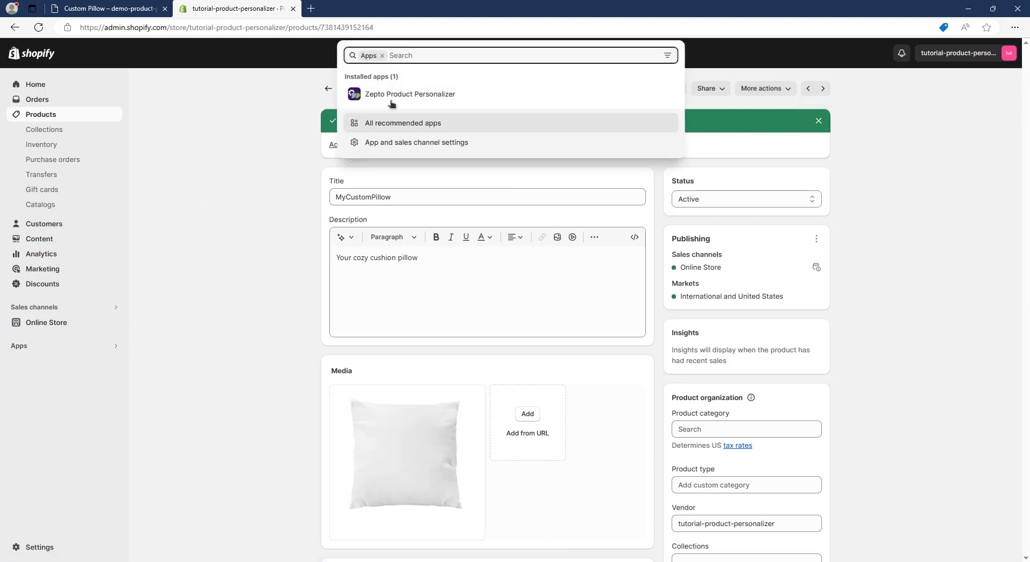
left_click(448, 98)
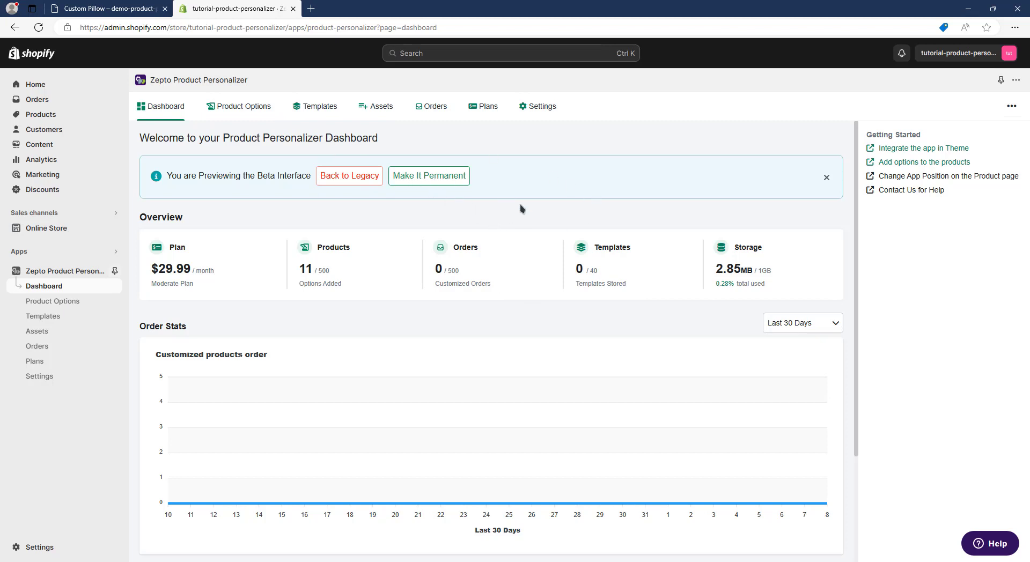
- Make the app's beta interface permanent and submit a five-star rating, returning to the app dashboard
left_click(430, 184)
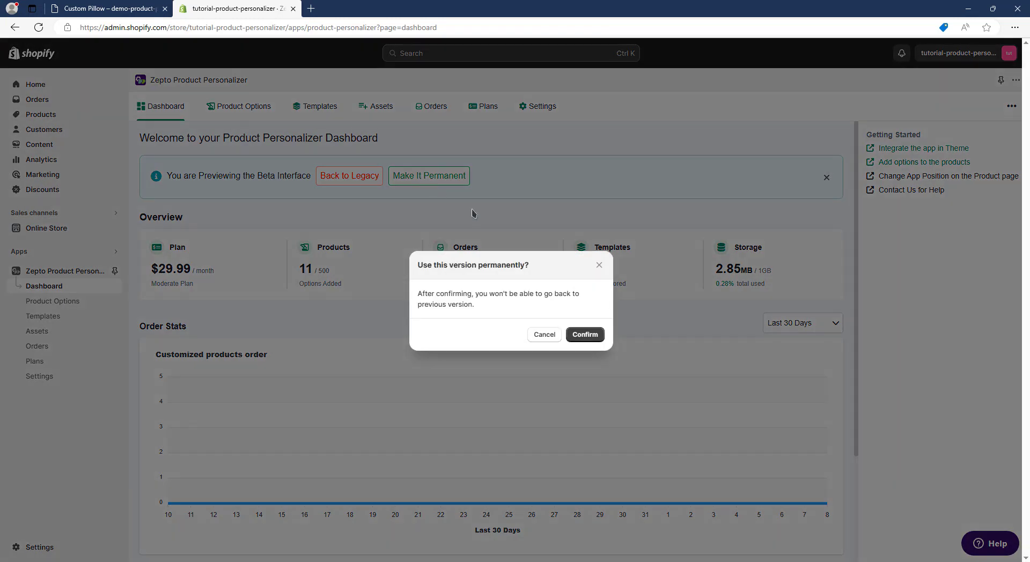
left_click(586, 335)
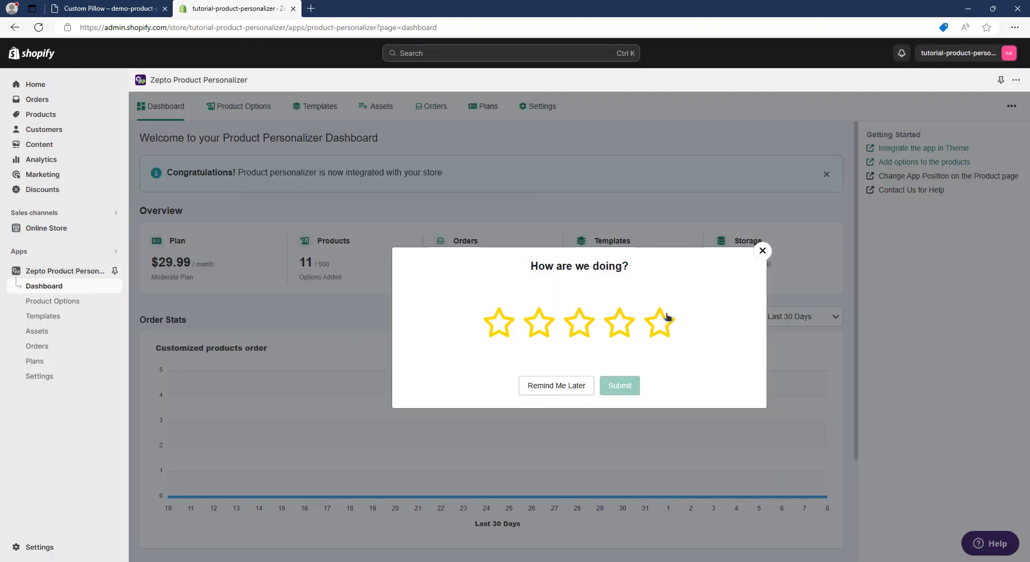
left_click(661, 322)
left_click(631, 386)
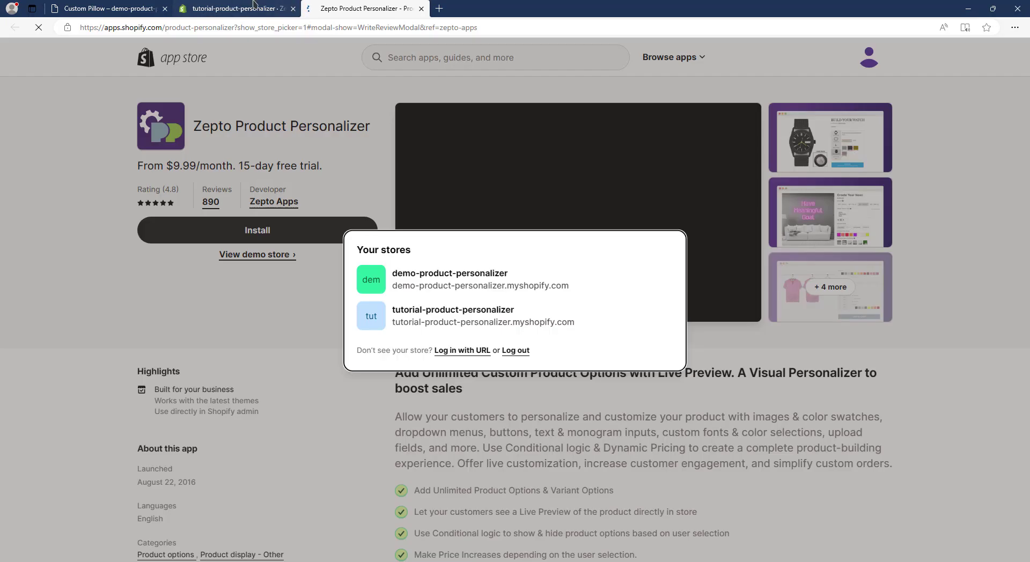
left_click(263, 9)
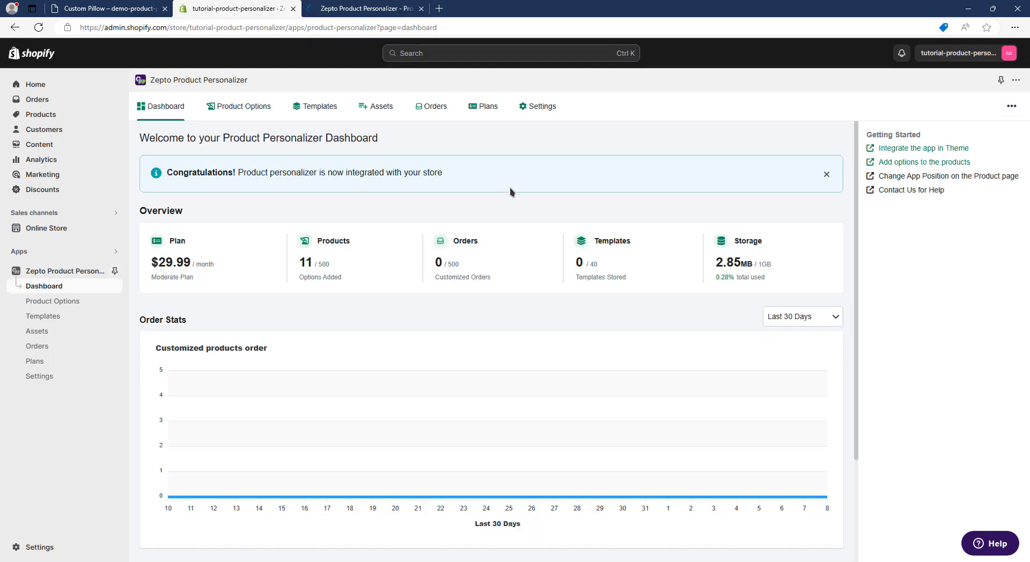
- Add product options to MyCustomPillow by creating the Main View with Product Image as its background
left_click(252, 109)
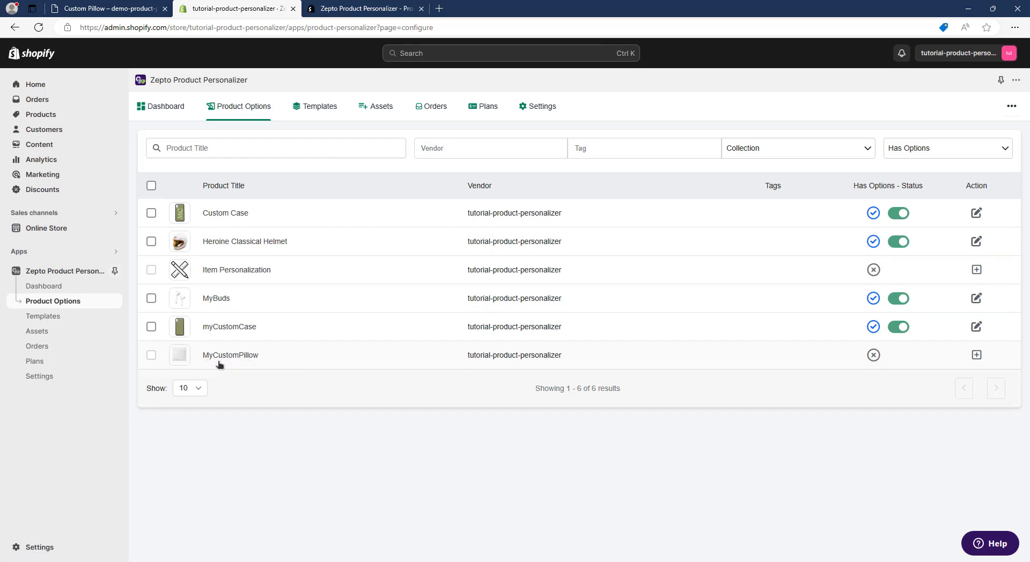
left_click(978, 355)
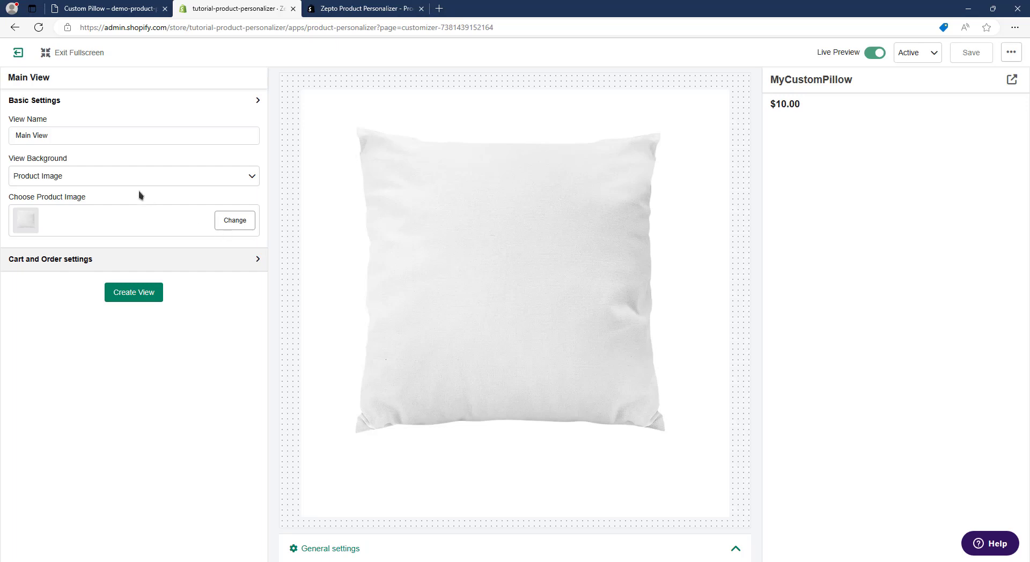
left_click(118, 179)
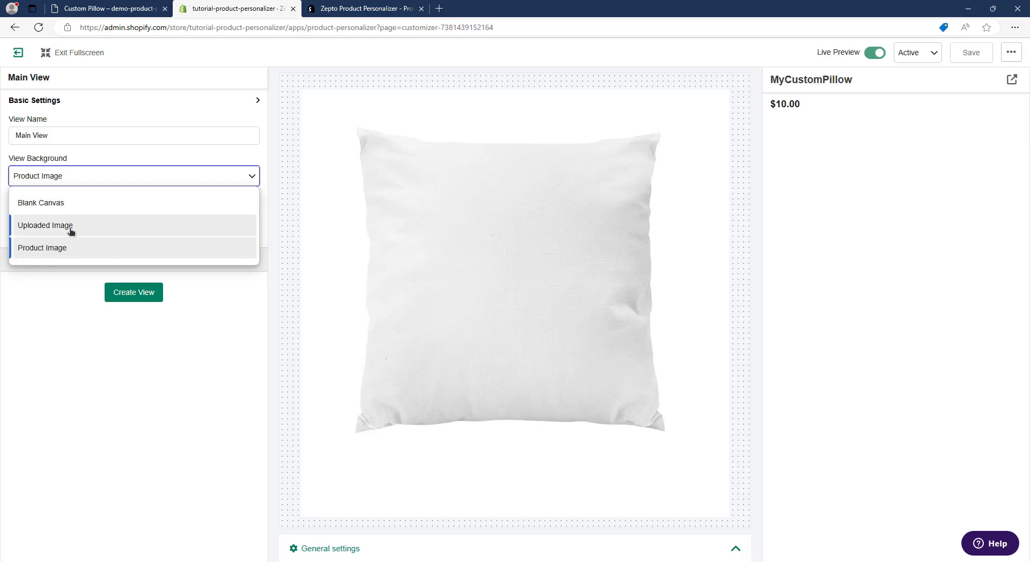
left_click(71, 255)
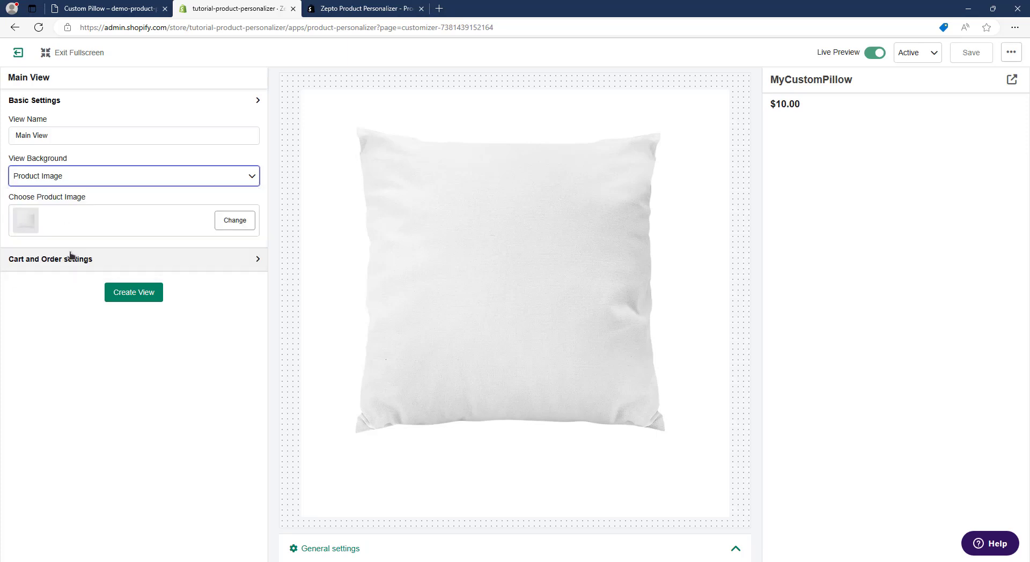
left_click(134, 293)
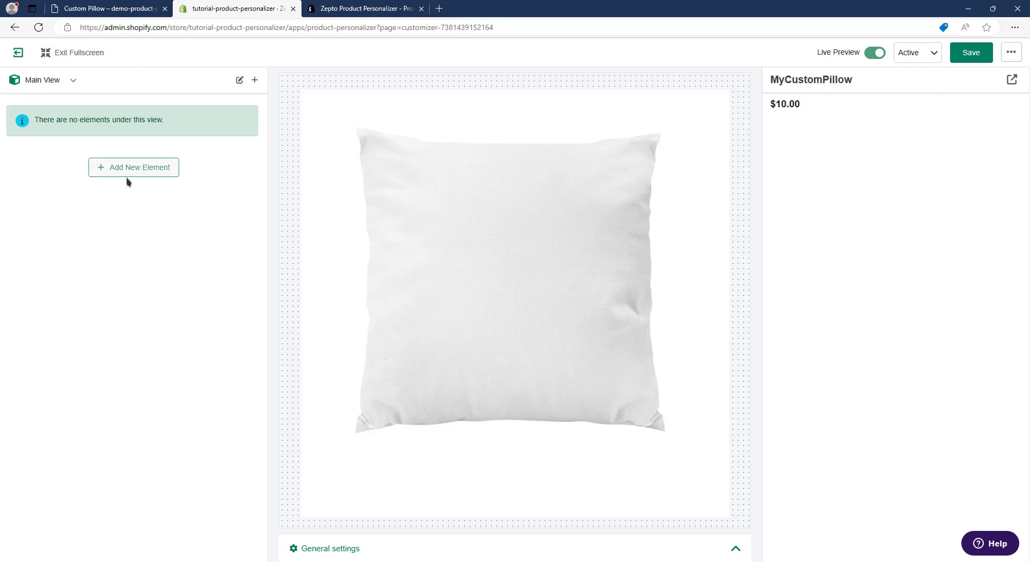
- Check the demo pillow's engrave style choices and add a Button element to the Main View
left_click(124, 7)
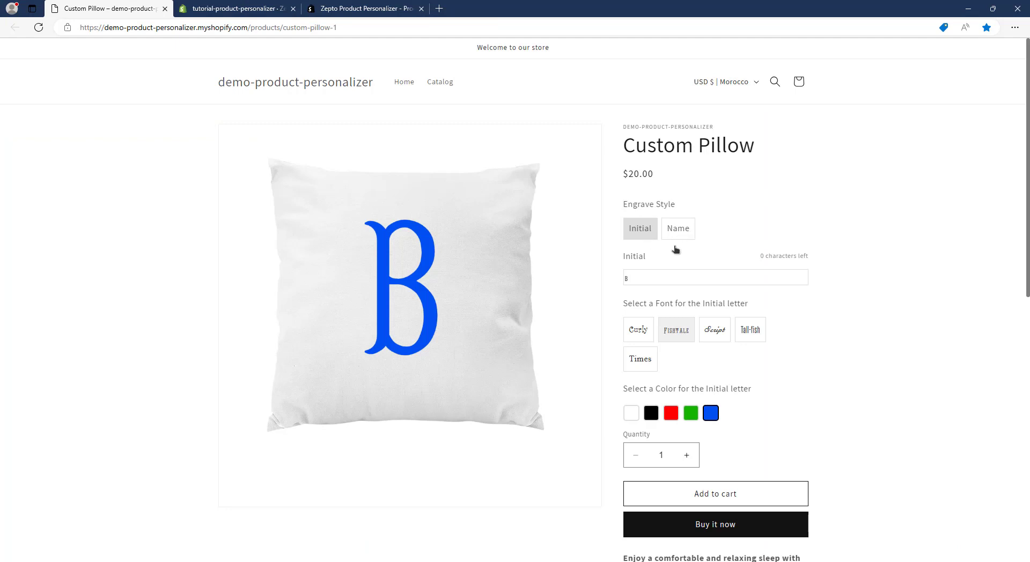
left_click(231, 8)
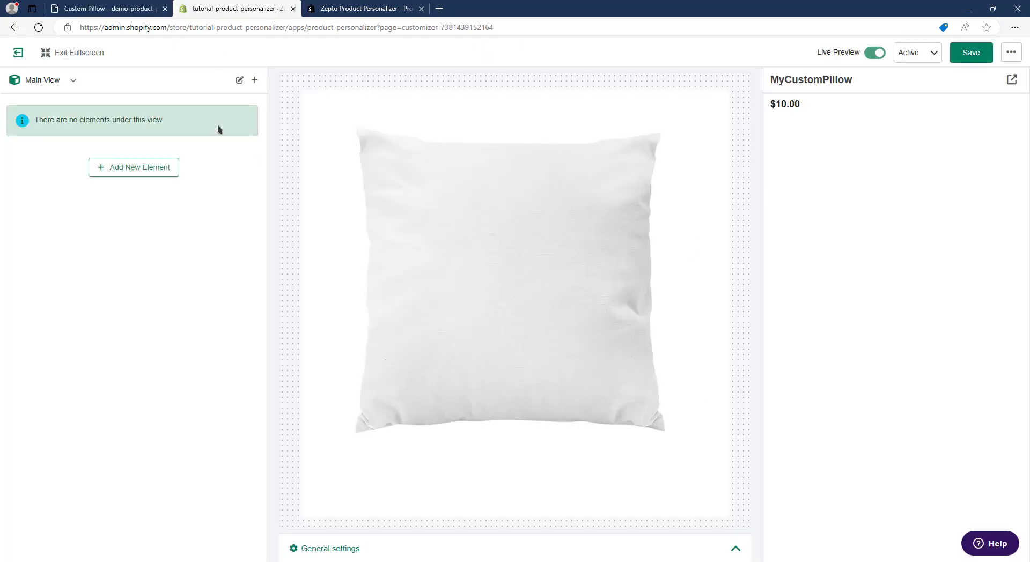
left_click(138, 172)
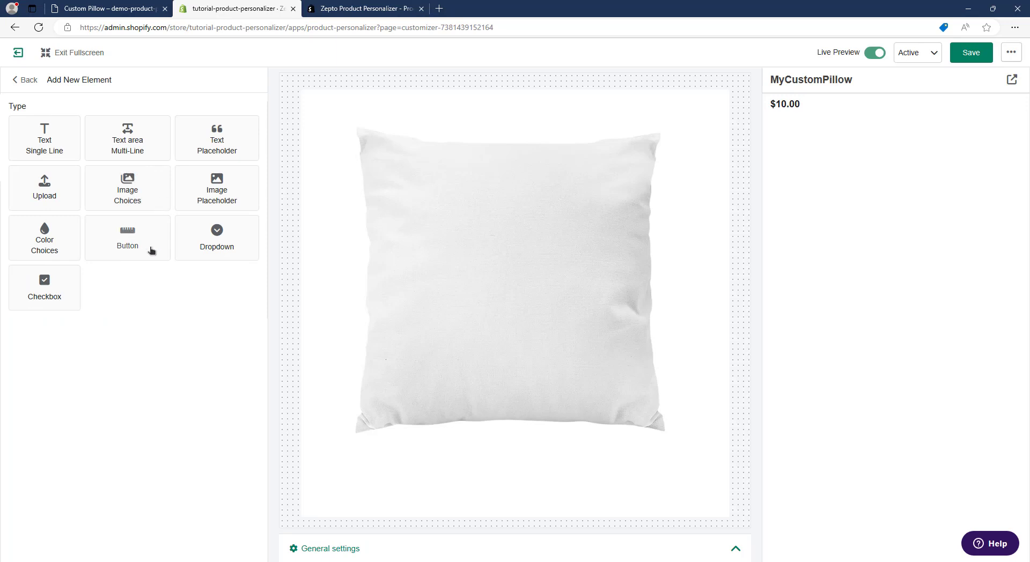
left_click(129, 250)
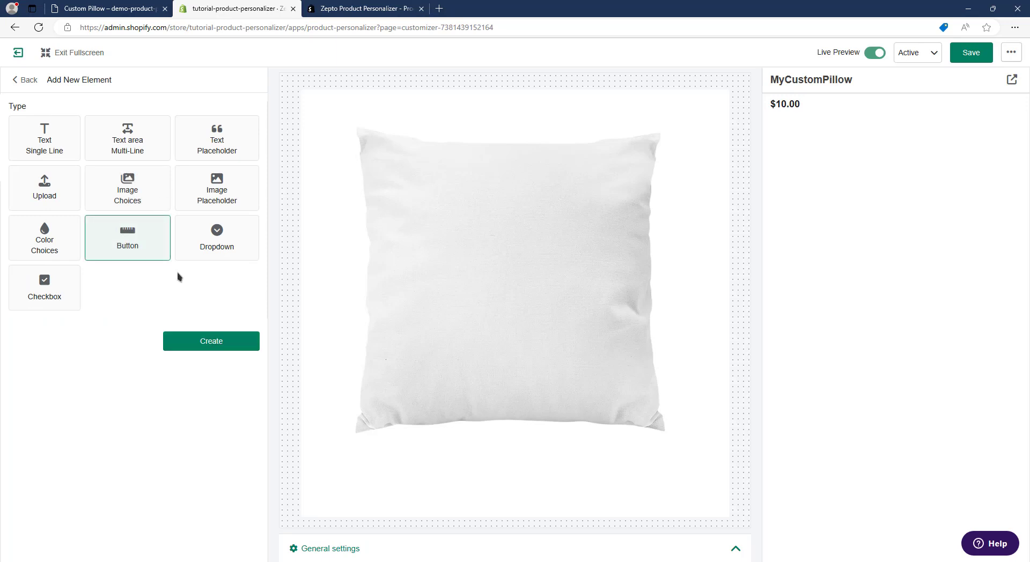
left_click(107, 8)
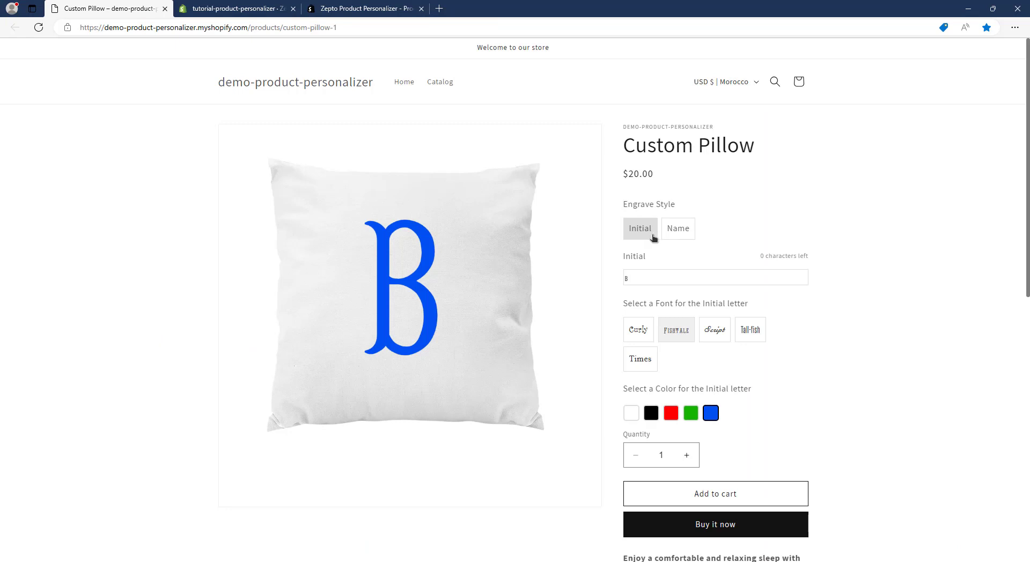
left_click(236, 8)
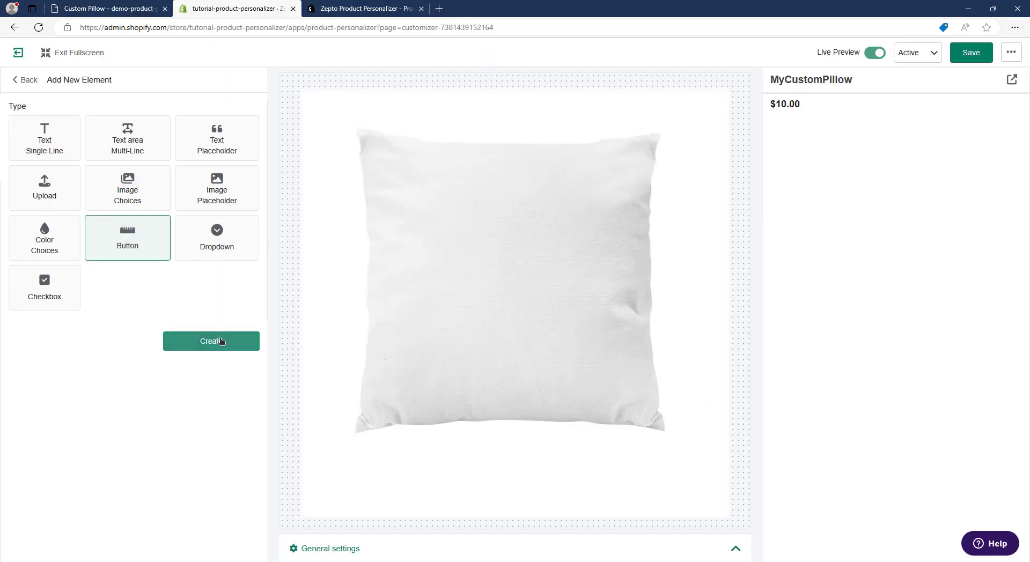
left_click(252, 348)
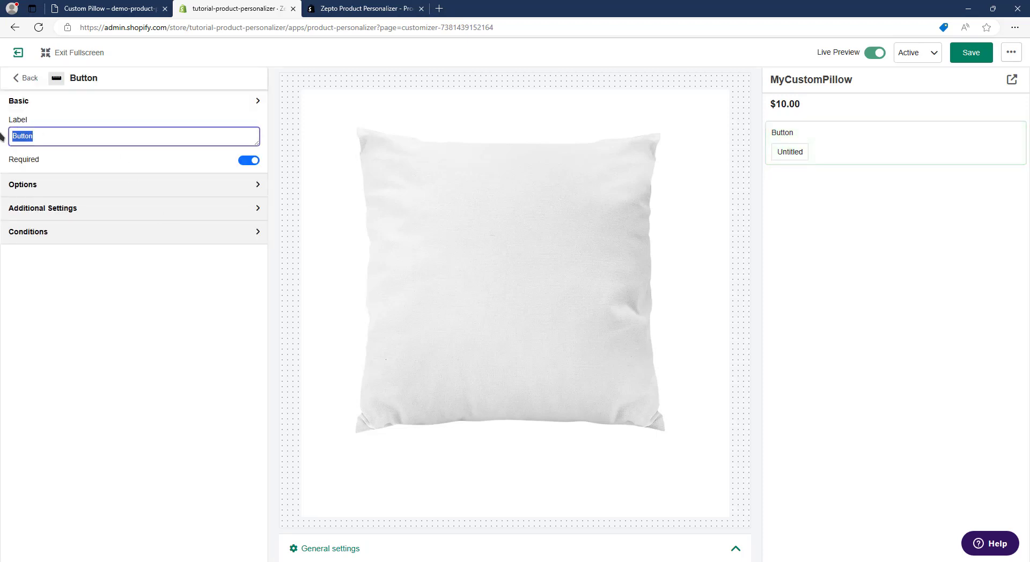
- Label the button element "Engrave Style" and compare it with the demo Custom Pillow page
type("Engrave")
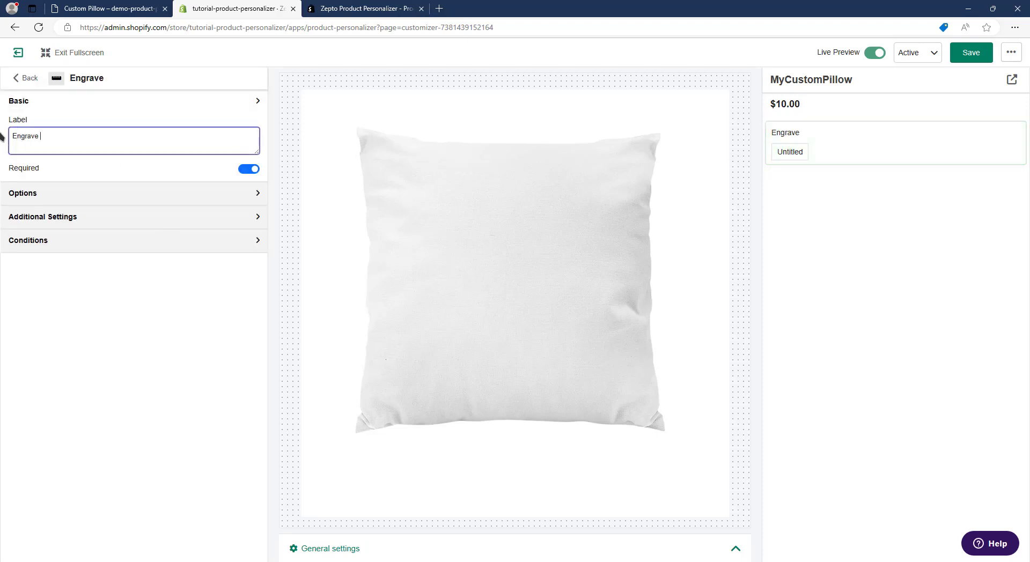
type(" Style")
left_click(111, 8)
left_click(208, 6)
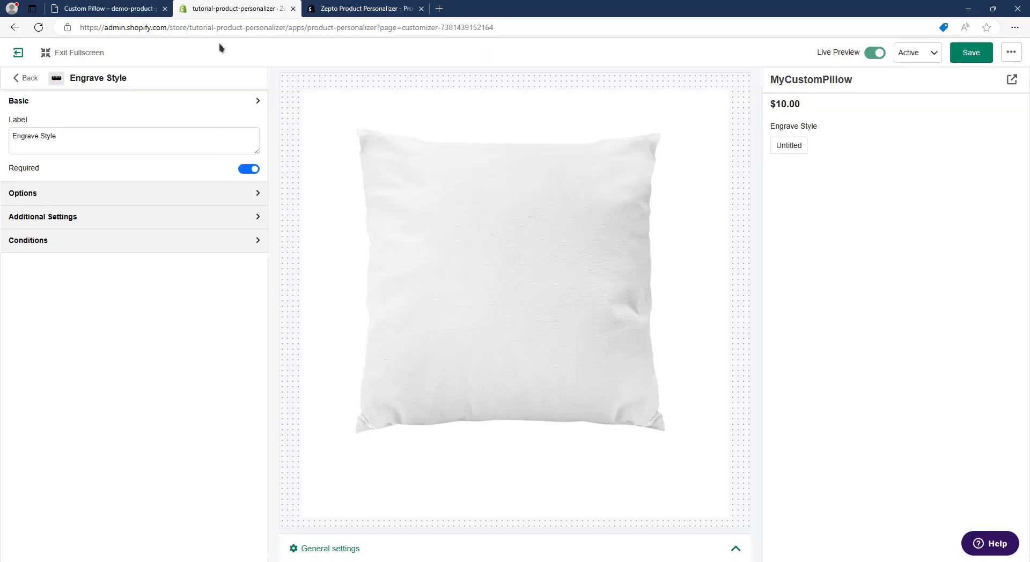
left_click(82, 6)
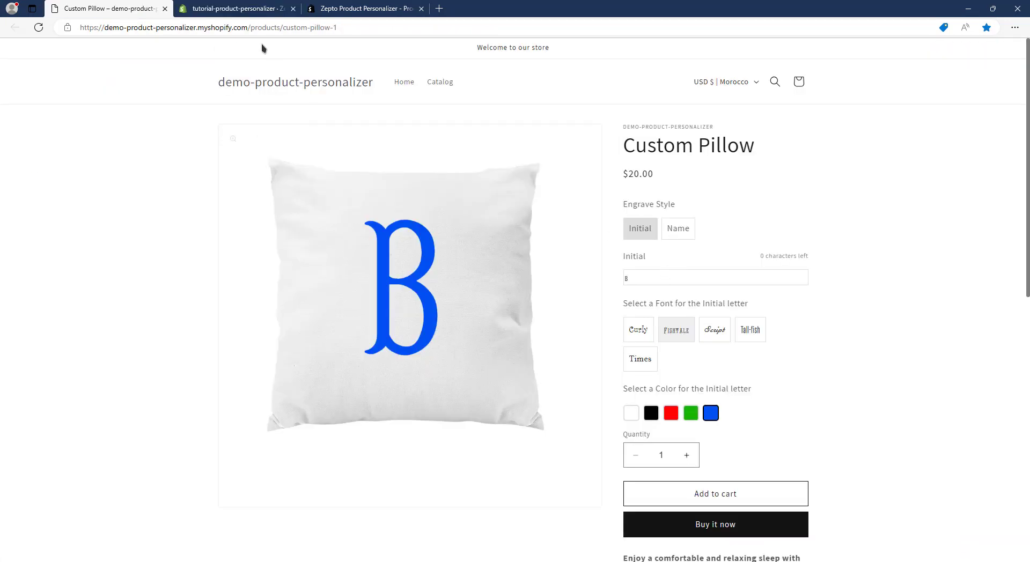
left_click(246, 11)
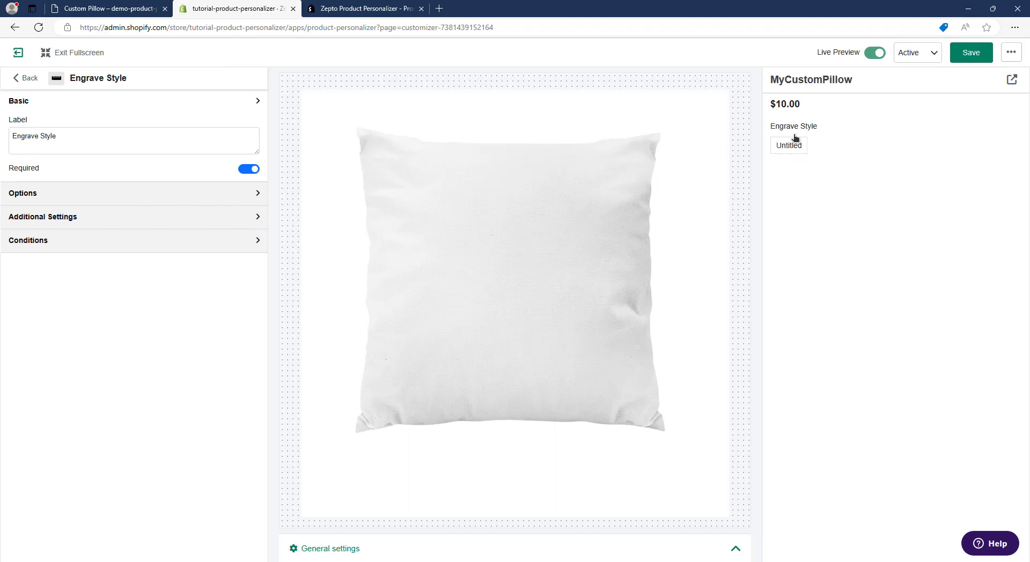
left_click(154, 6)
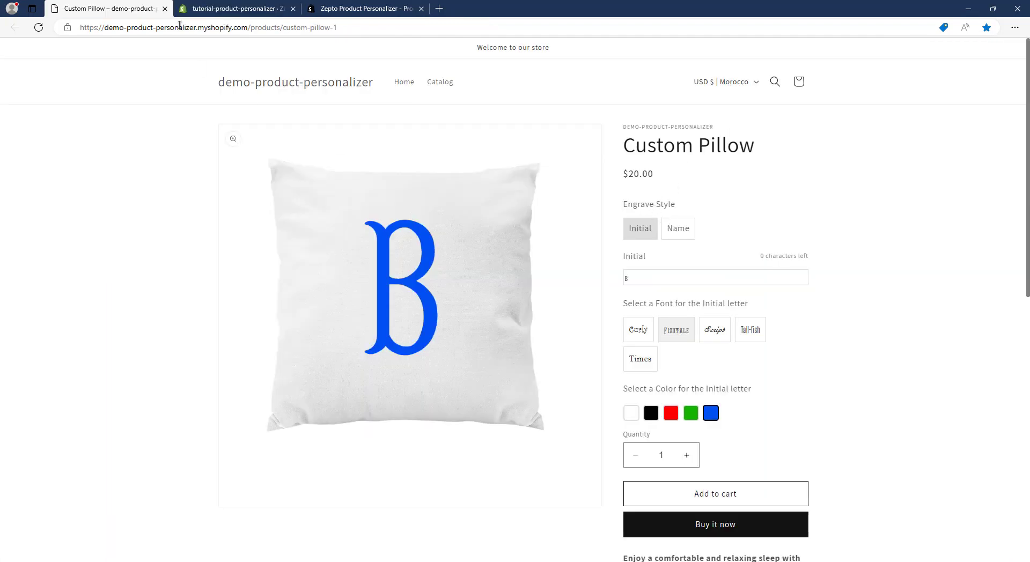
left_click(218, 13)
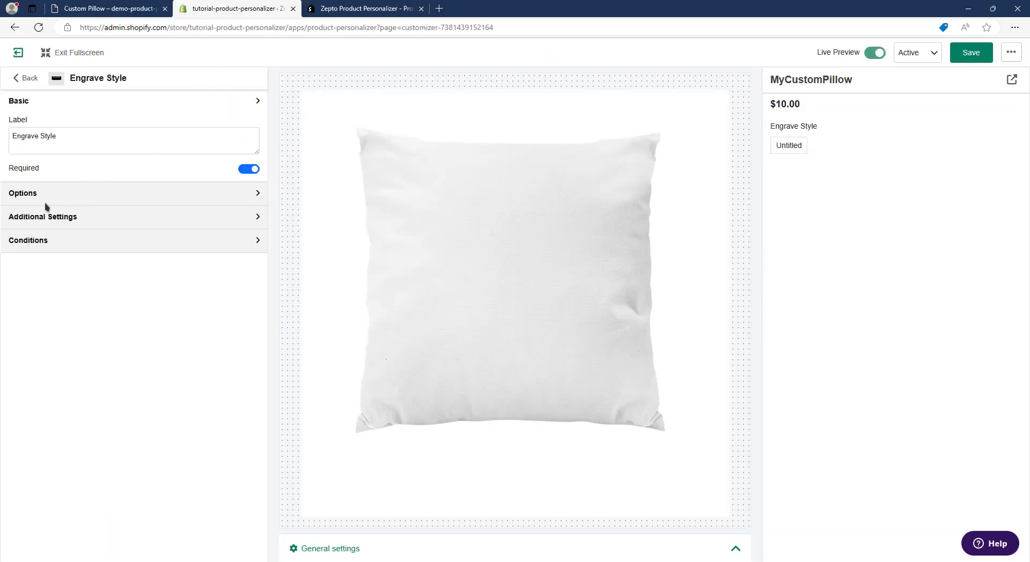
- Start a new option set titled "Engrave Options" with a first option "Initial" and a price change of 10
left_click(25, 196)
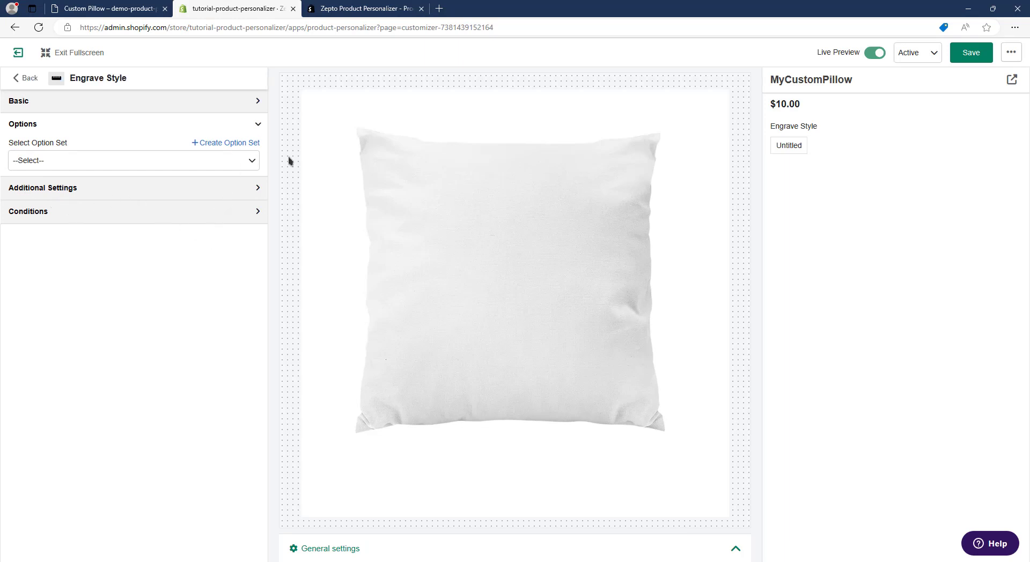
left_click(226, 142)
left_click(316, 125)
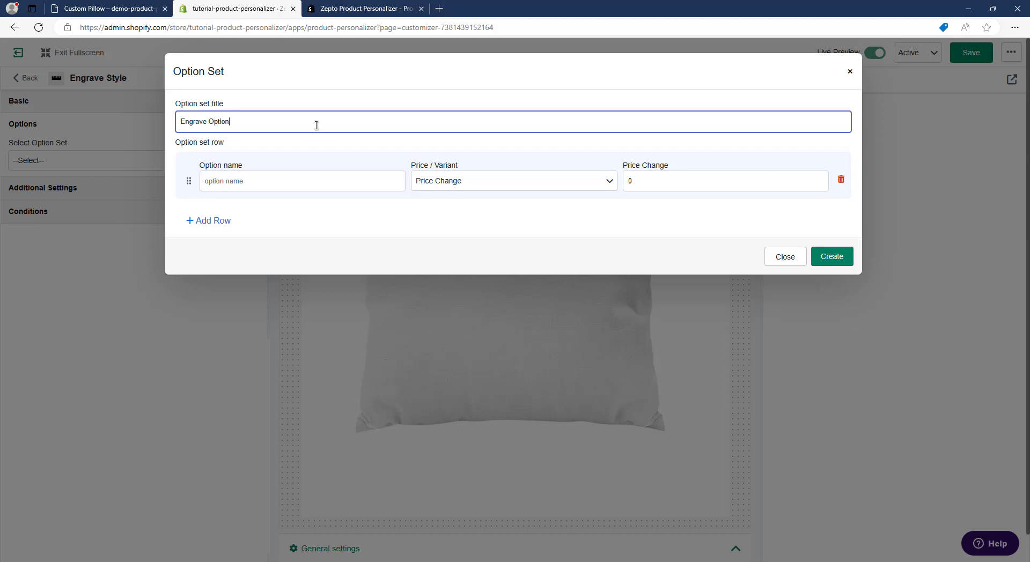
left_click(353, 177)
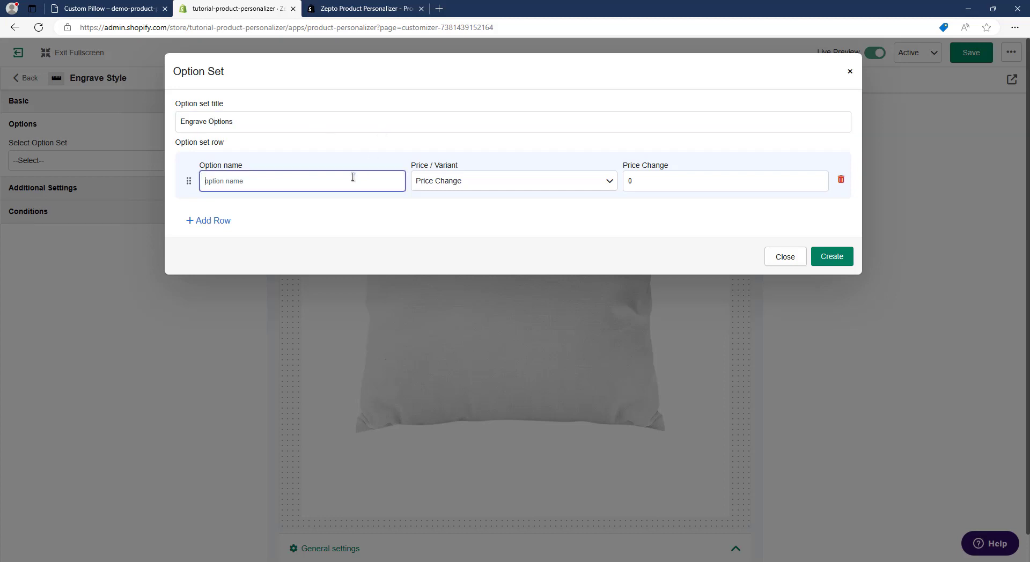
type("Initial")
left_click_drag(647, 182, 624, 181)
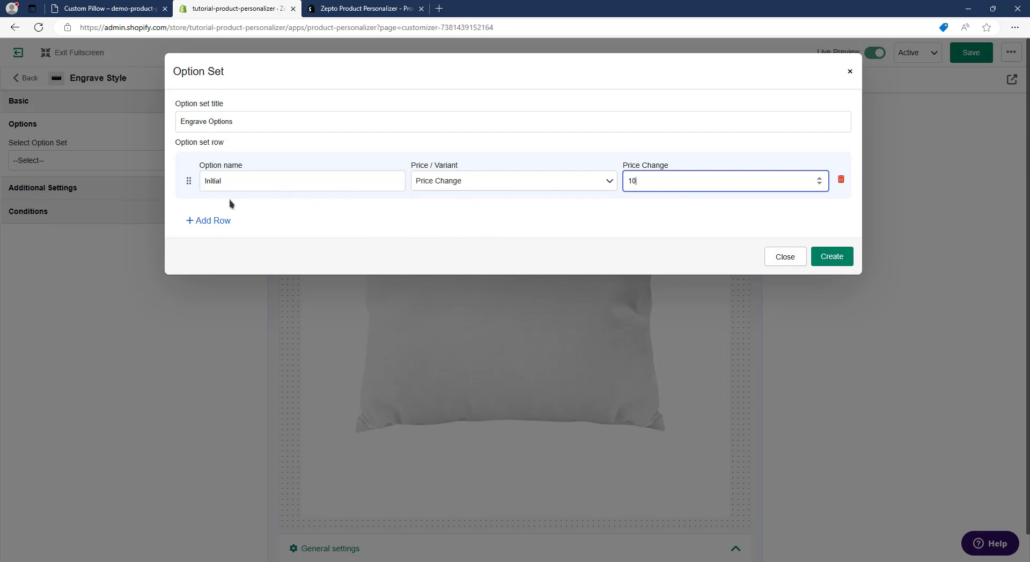
- Add a second option row named "Name" with a price change of 20
left_click(223, 222)
left_click(268, 237)
double_click(267, 237)
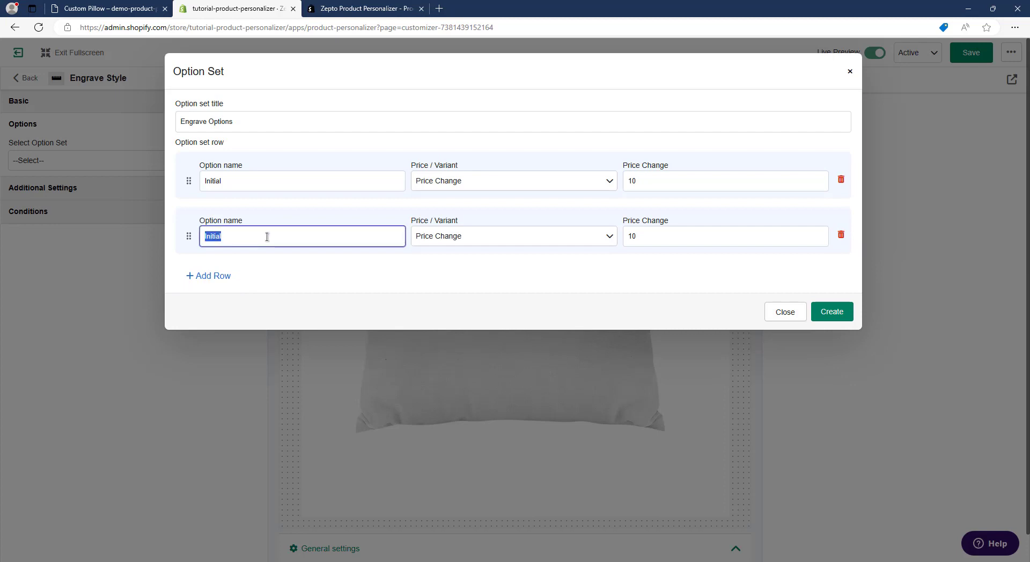
type("Name")
double_click(639, 238)
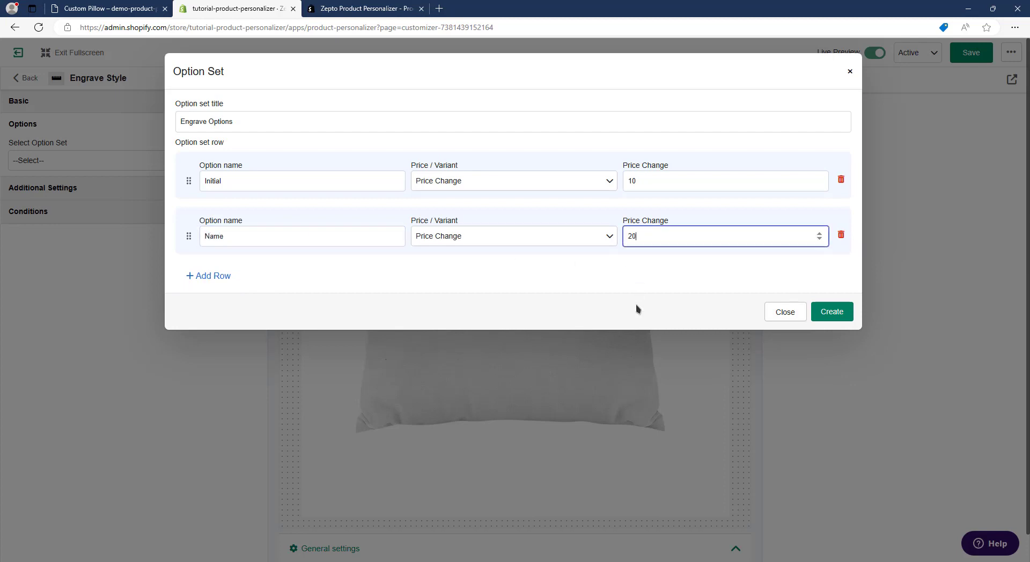
- Check the Name price on the demo pillow, review both price changes, and create the Engrave Options set
left_click(154, 7)
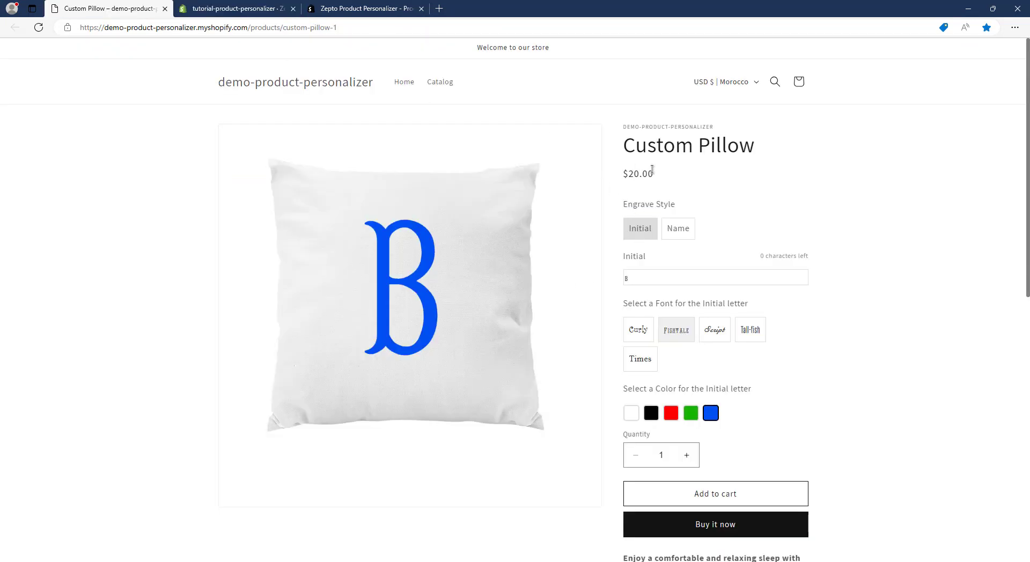
left_click(677, 228)
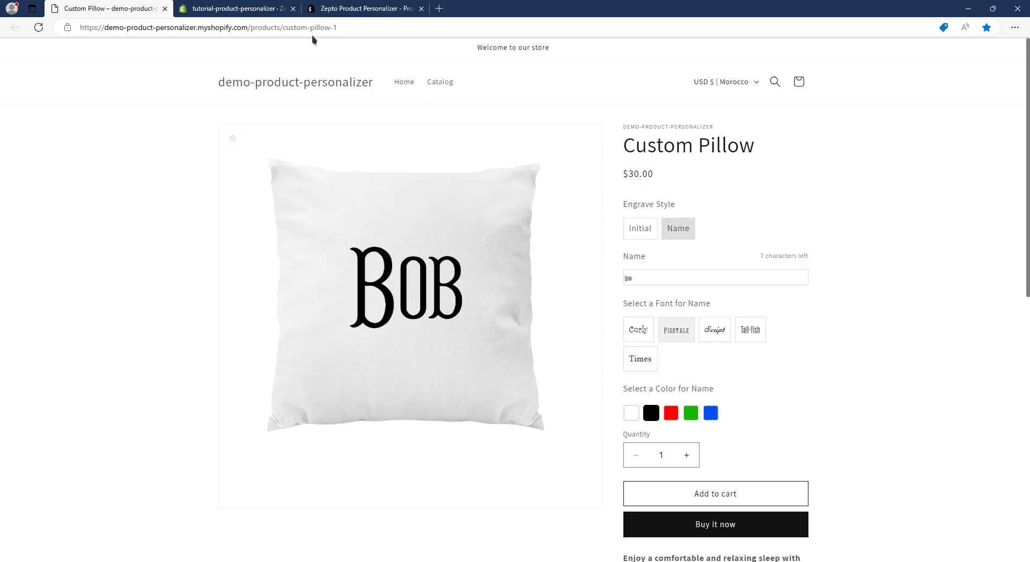
left_click(278, 6)
double_click(631, 181)
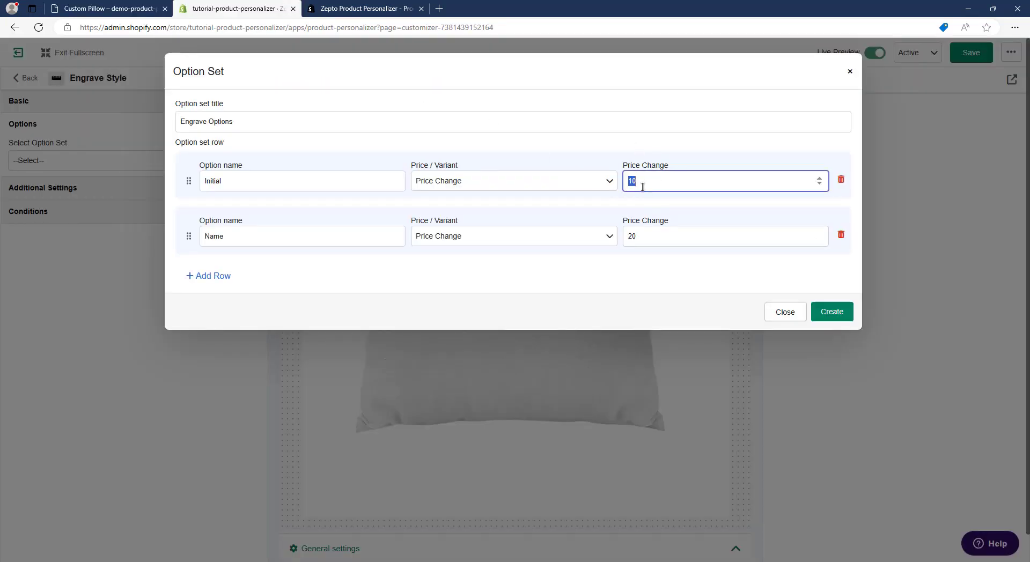
double_click(645, 236)
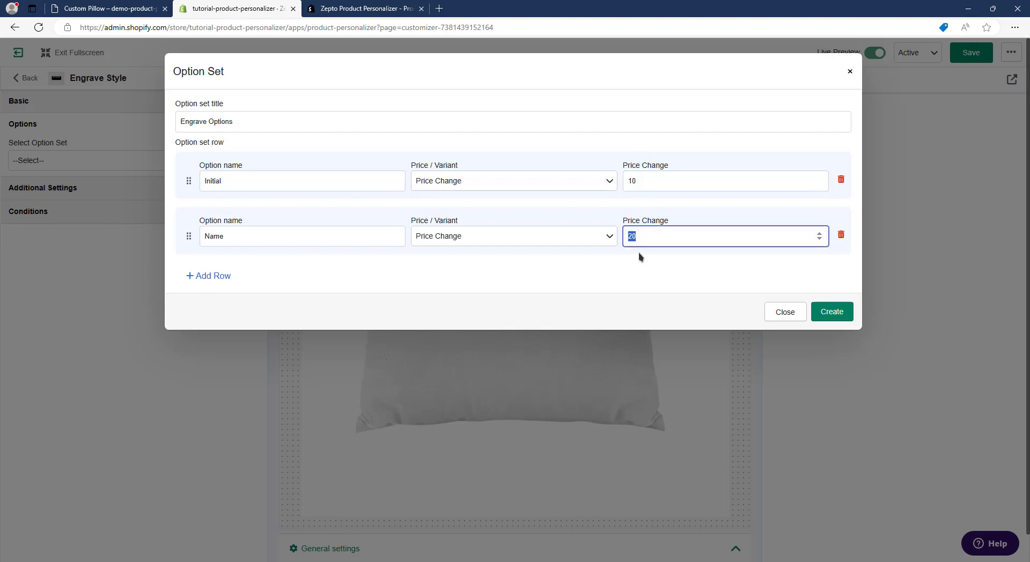
left_click(697, 273)
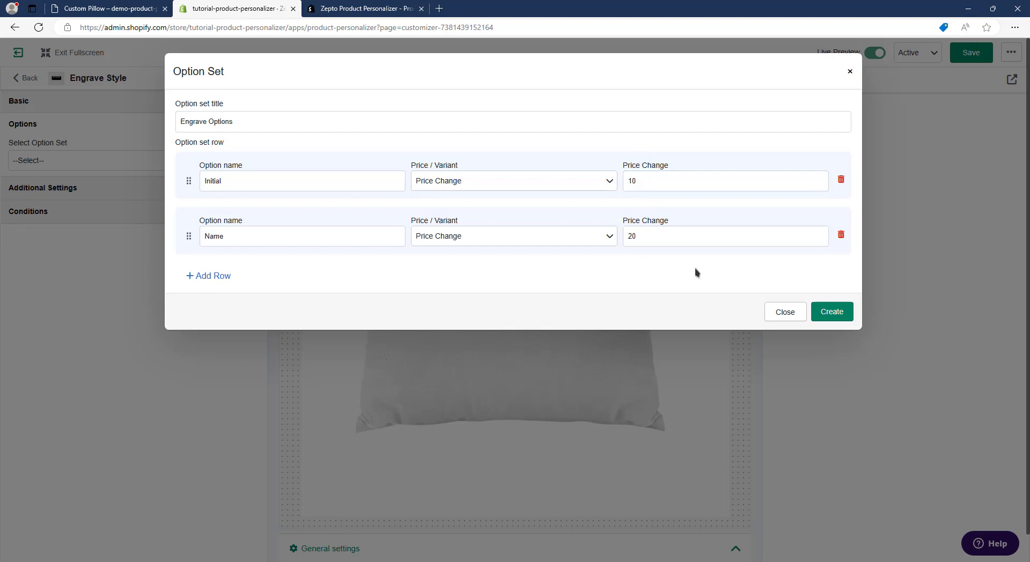
left_click(844, 317)
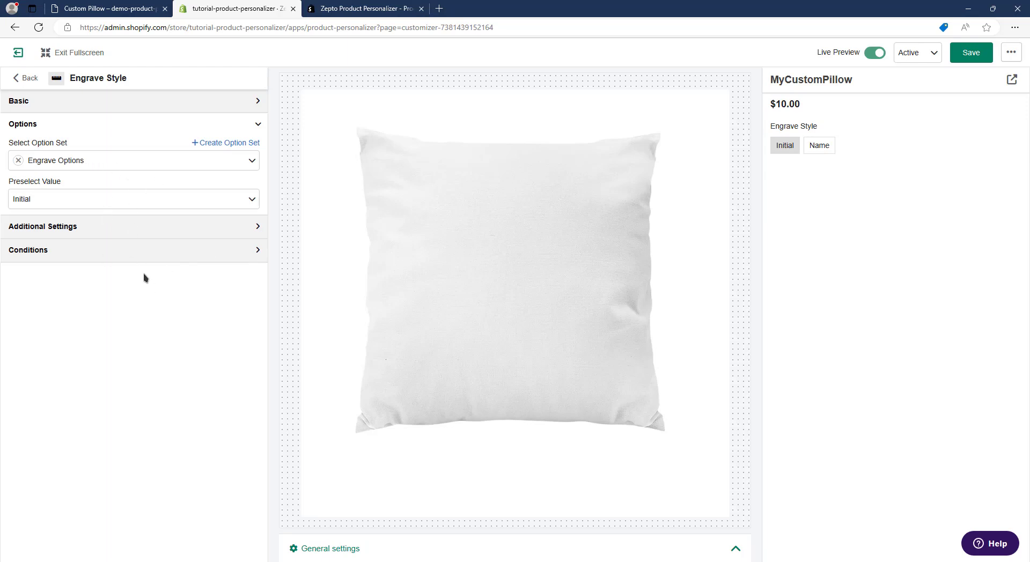
- Try the Initial style on the demo pillow page with the letter A, and return to the personalizer
left_click(156, 7)
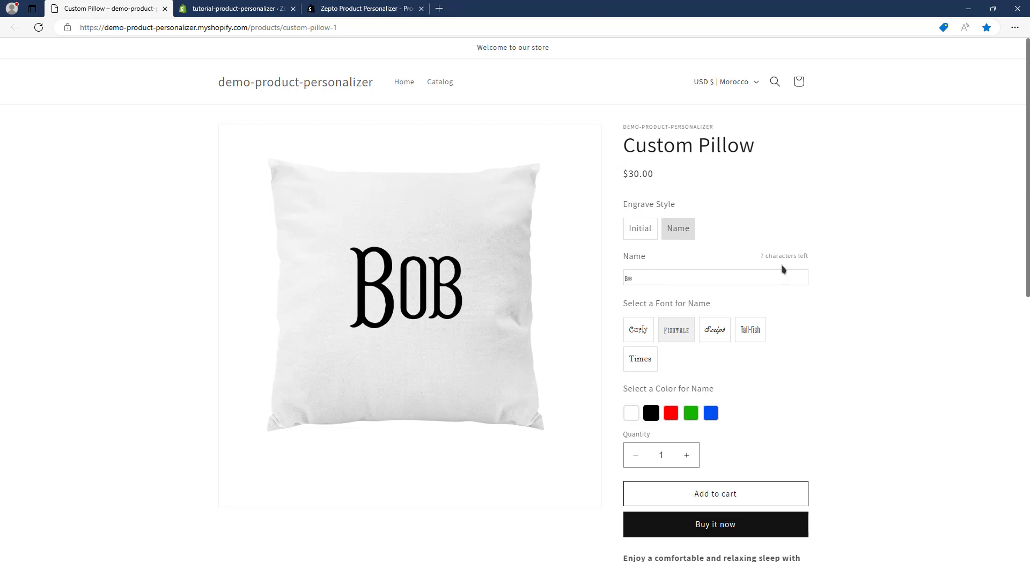
left_click(647, 235)
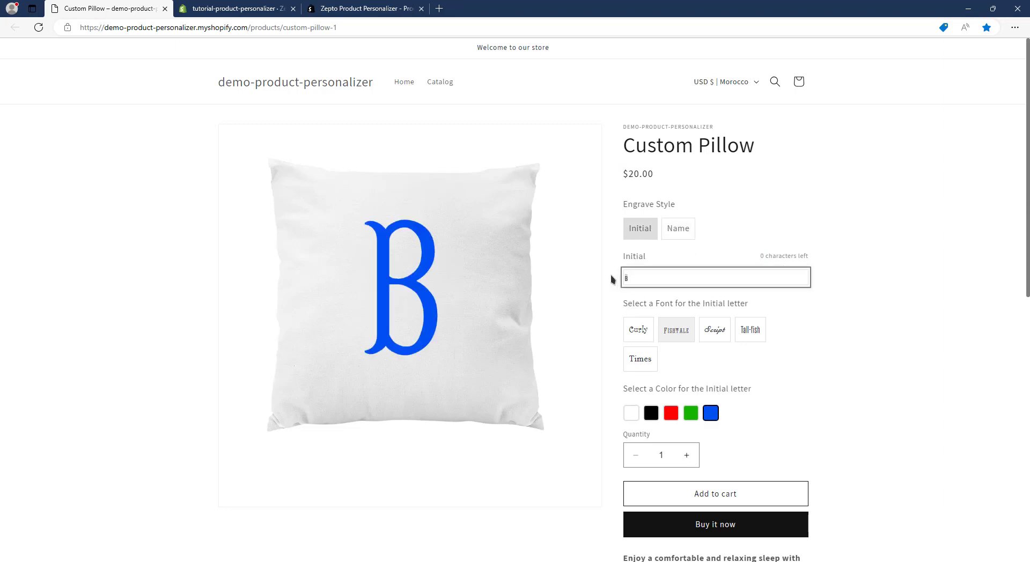
key("BackSpace")
type("A")
left_click(223, 12)
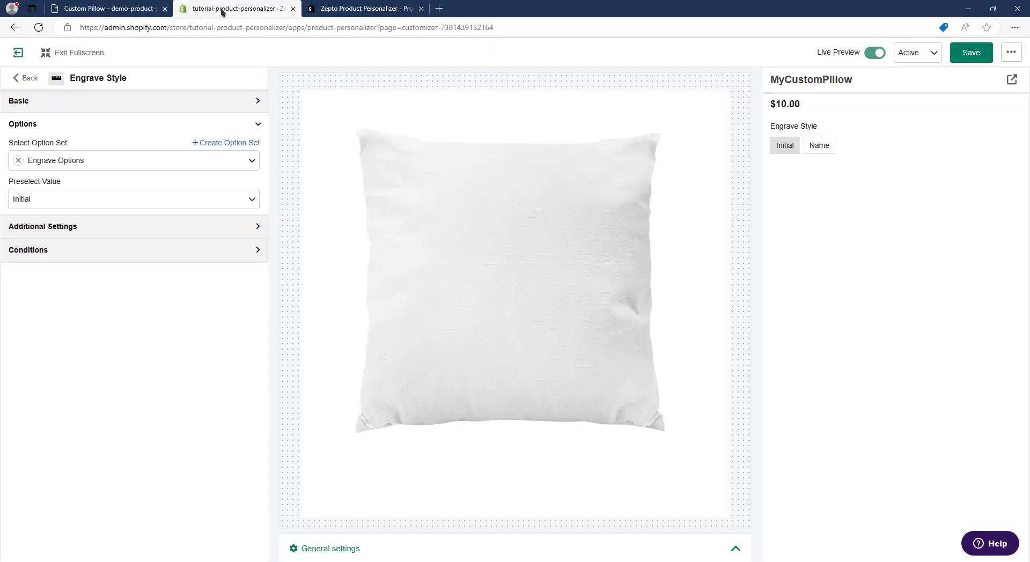
- Add a Text Single Line element with Live Preview to the Main View, checking the demo pillow's Initial field for reference
left_click(26, 78)
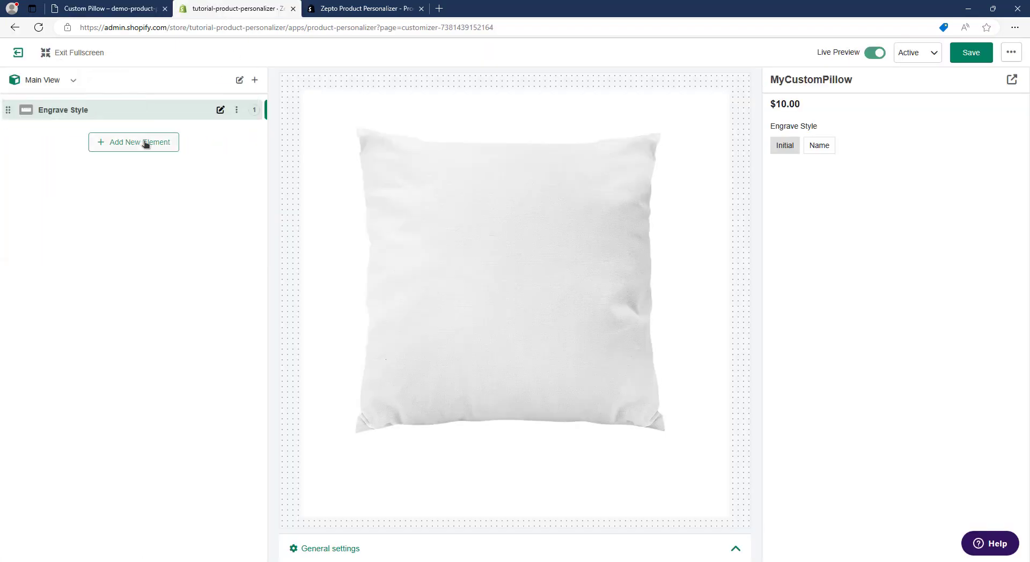
left_click(168, 143)
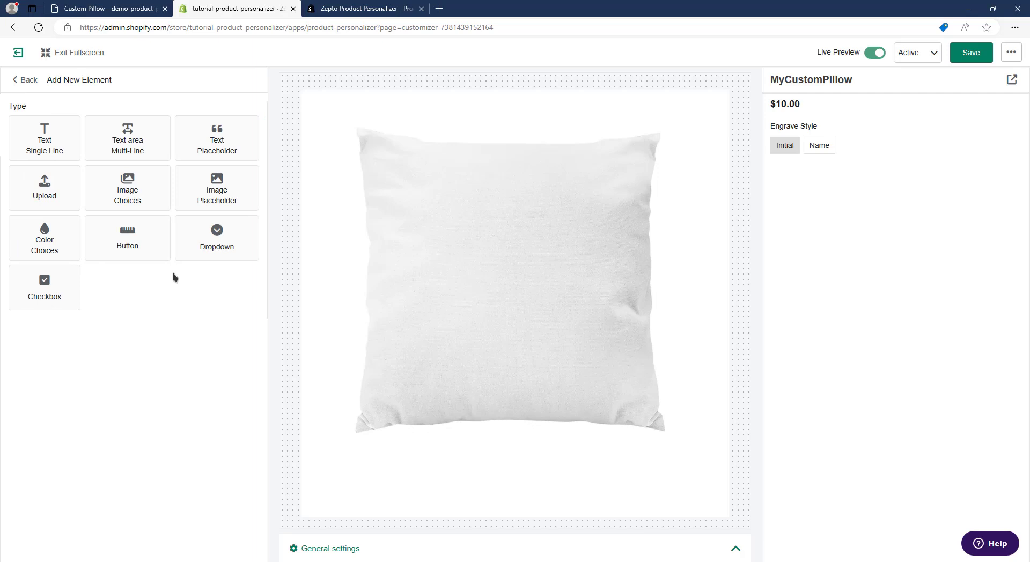
left_click(60, 146)
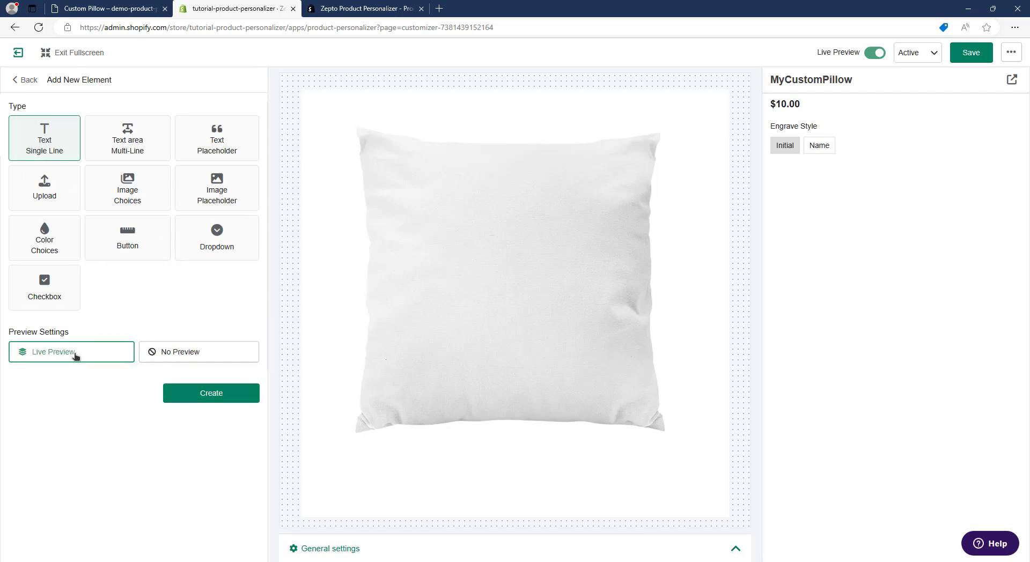
left_click(96, 8)
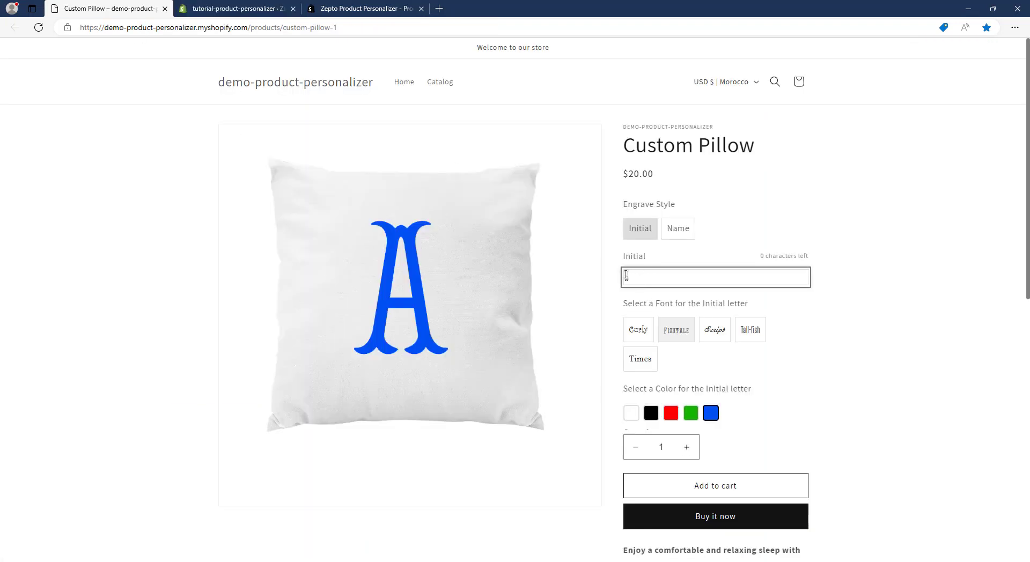
type("a")
left_click(191, 8)
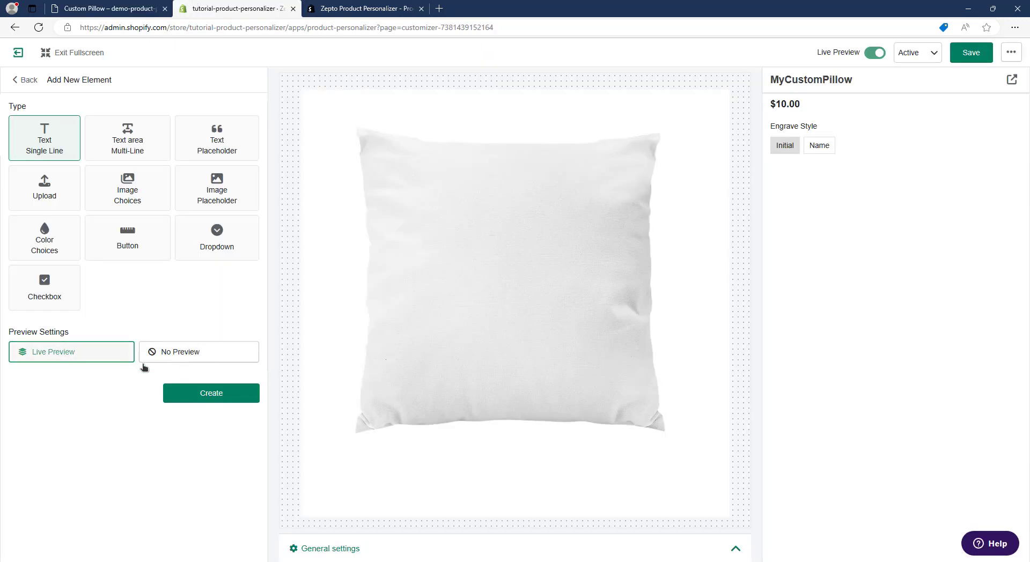
left_click(248, 401)
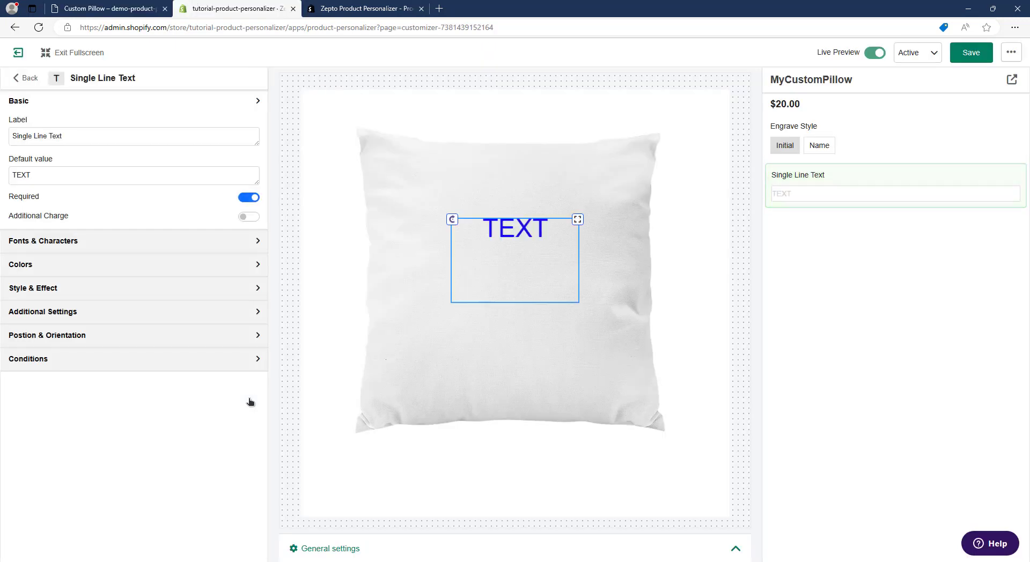
- Label the text element "Initial" and set its default value to "A"
triple_click(157, 134)
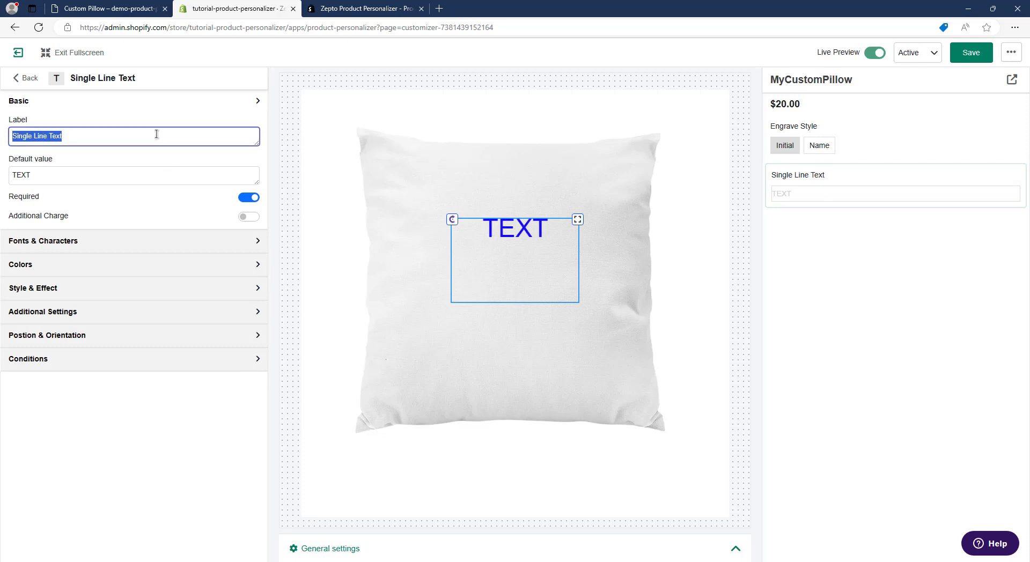
type("Initial")
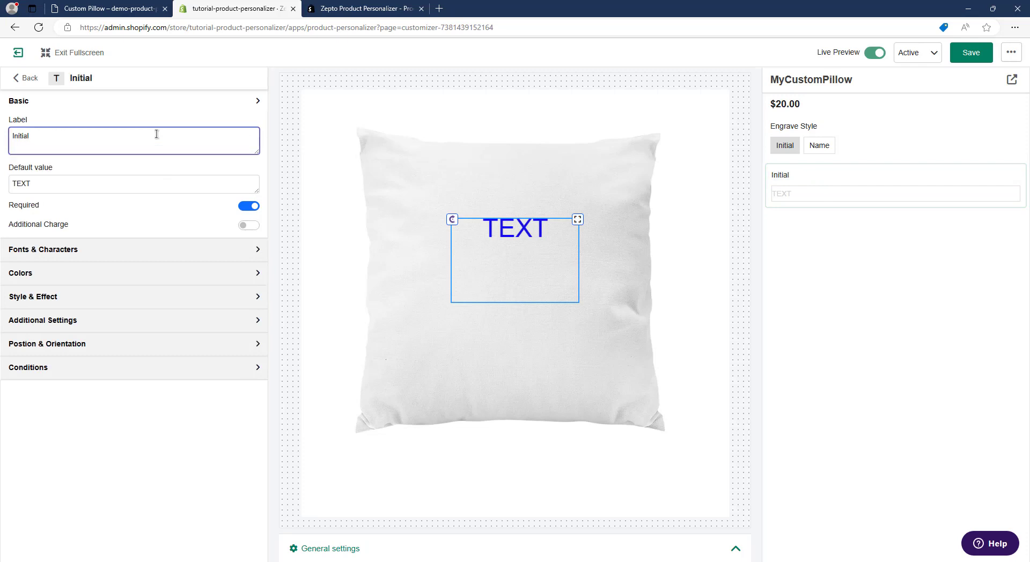
left_click(168, 123)
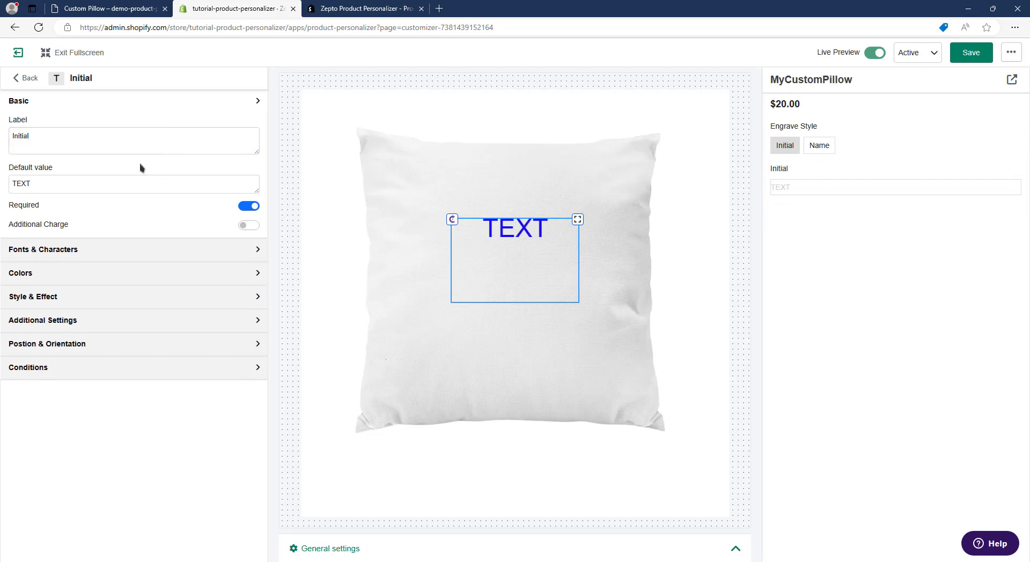
triple_click(109, 178)
type("A")
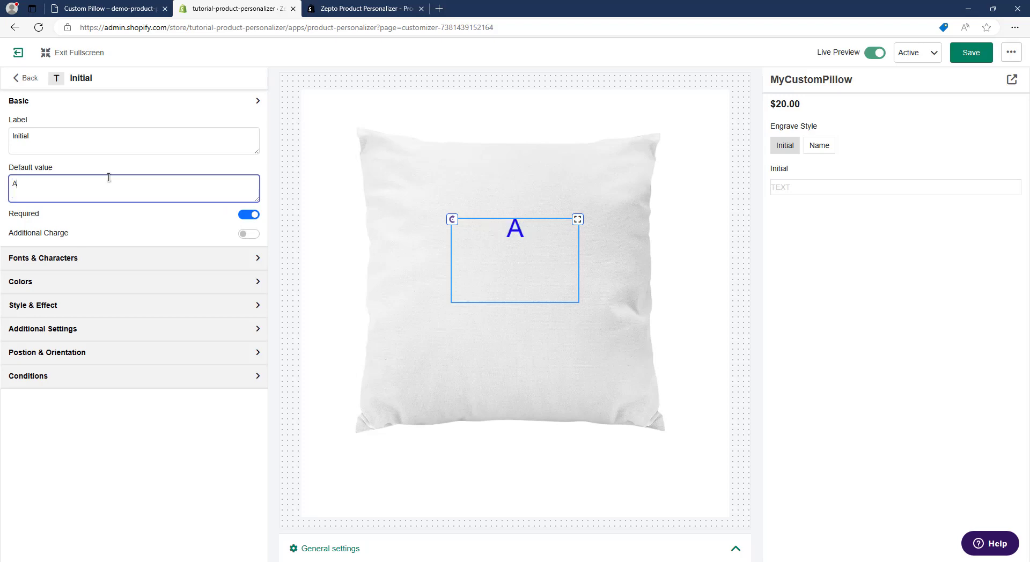
left_click(133, 78)
- Reload the demo pillow page to check its default initial, and return to the personalizer
left_click(123, 6)
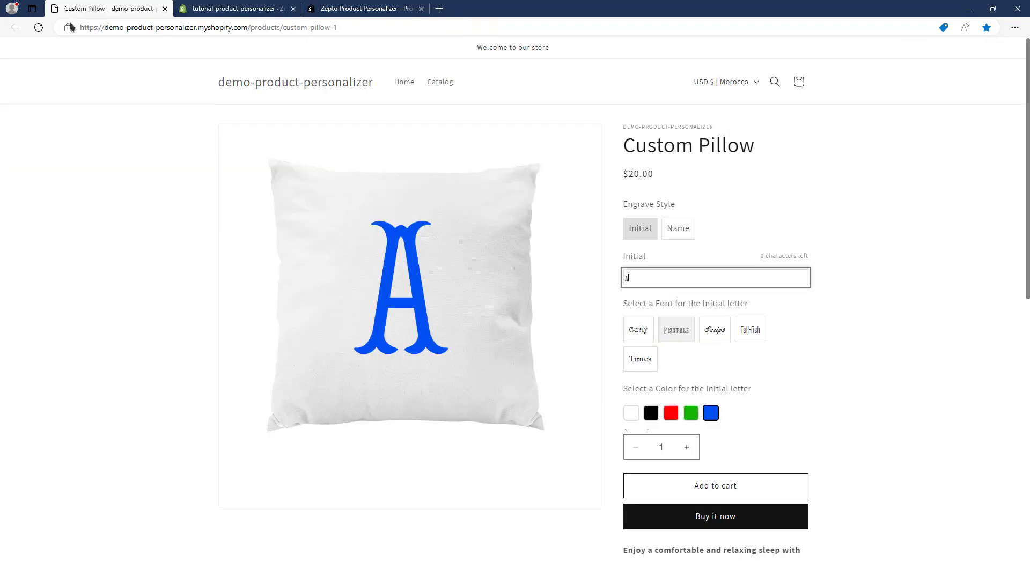
left_click(39, 28)
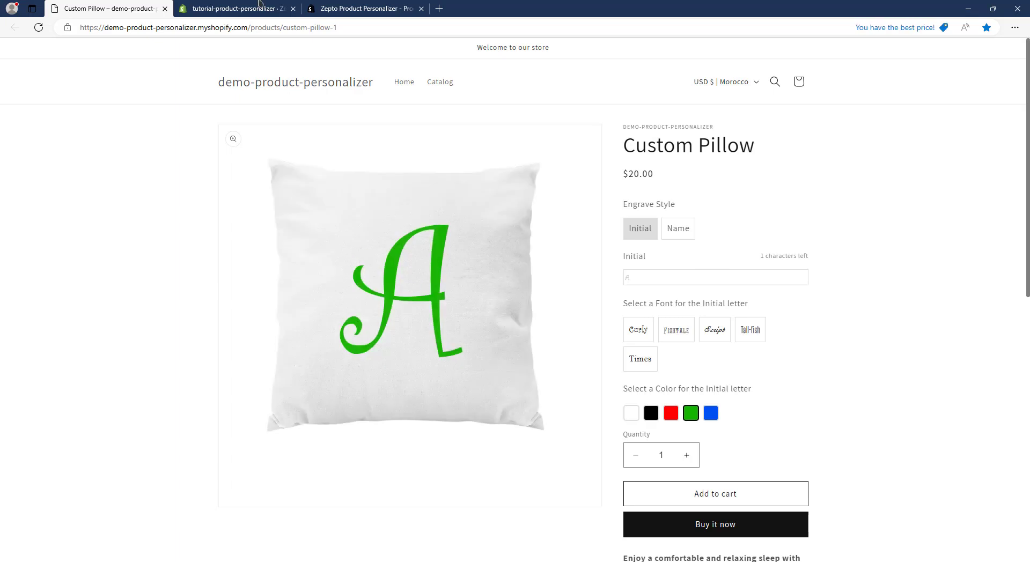
key("ctrl+Tab")
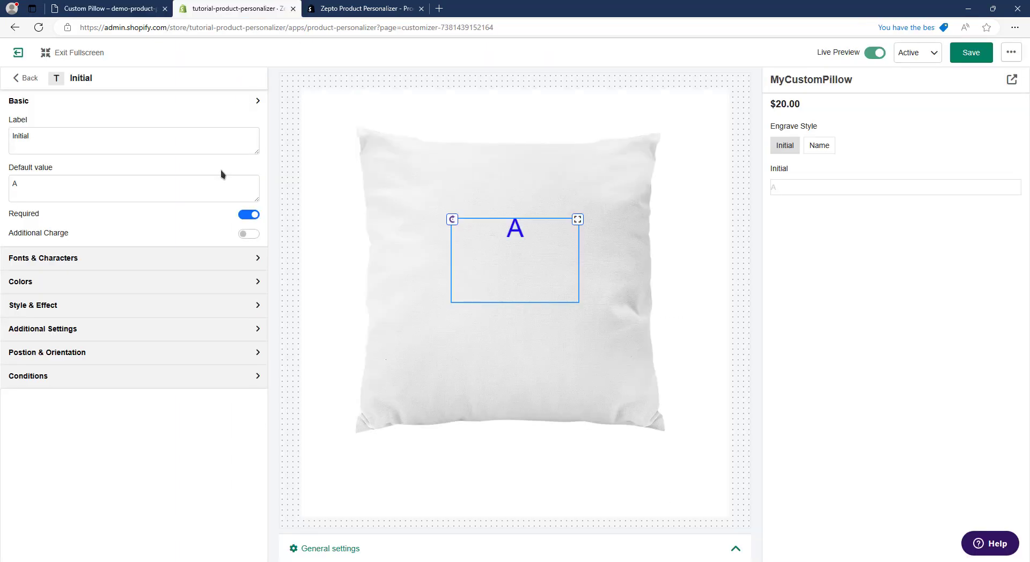
- Open the Initial element's font and character settings and choose the Standard letter typeface
triple_click(48, 234)
left_click(94, 238)
left_click(32, 259)
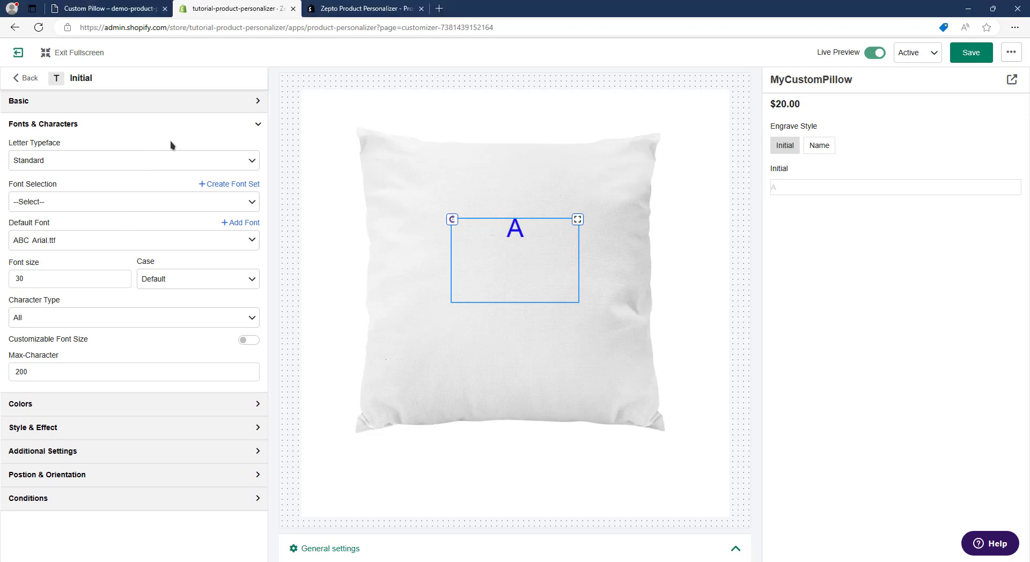
left_click(75, 164)
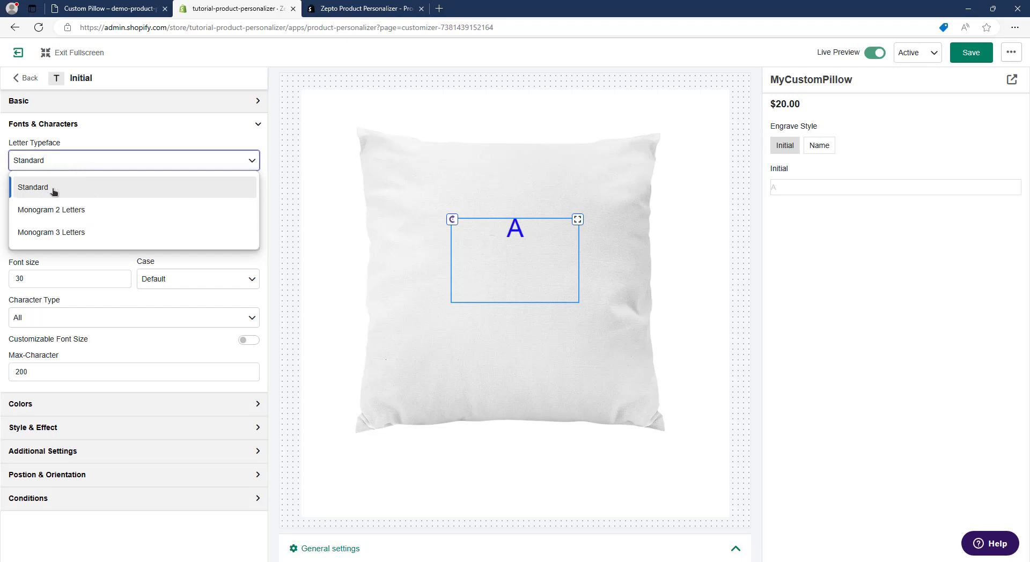
left_click(80, 189)
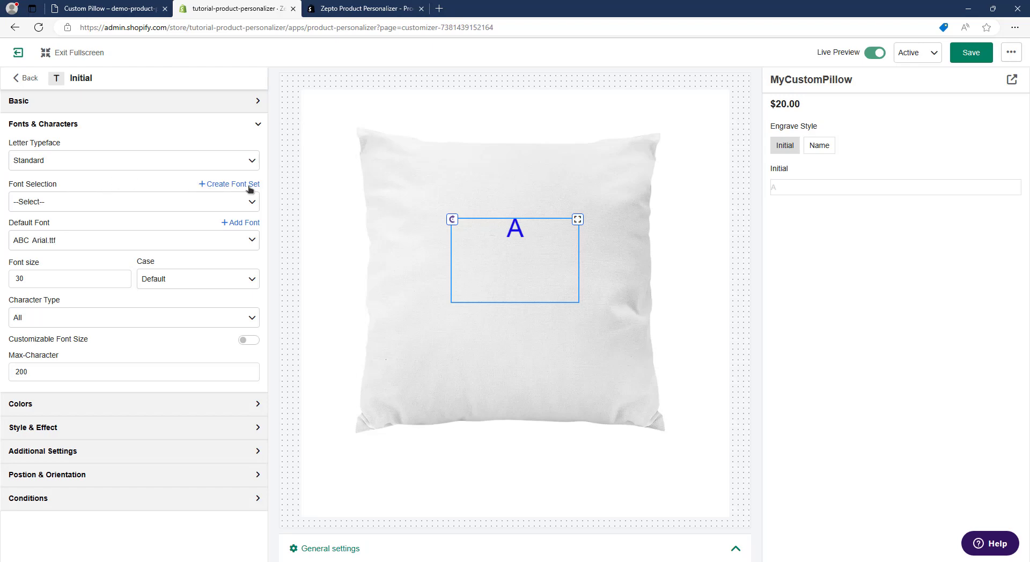
- Start a new font set titled "Engrave Fonts", checking the demo pillow's font choices for reference
left_click(230, 186)
left_click(154, 4)
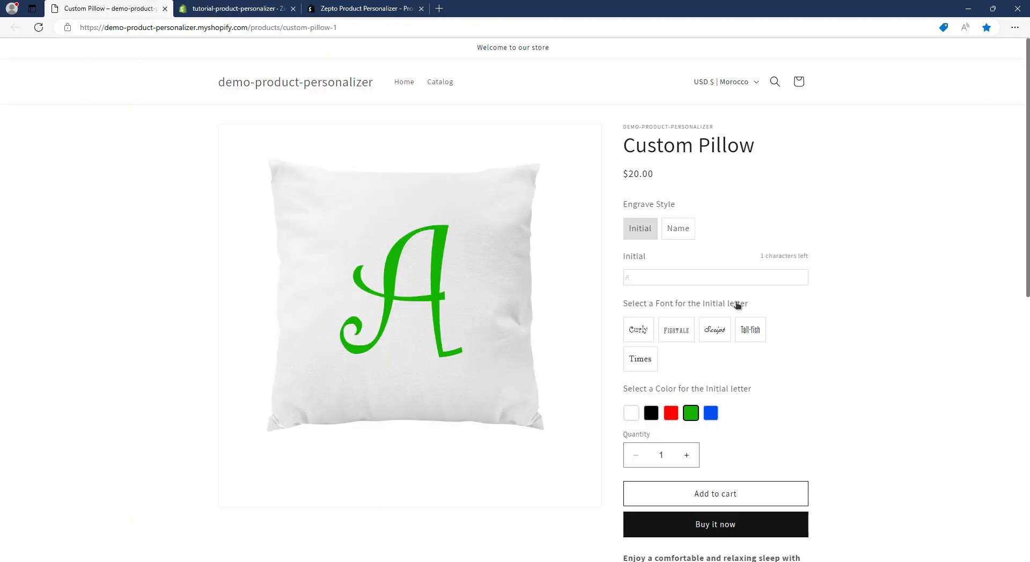
left_click(217, 7)
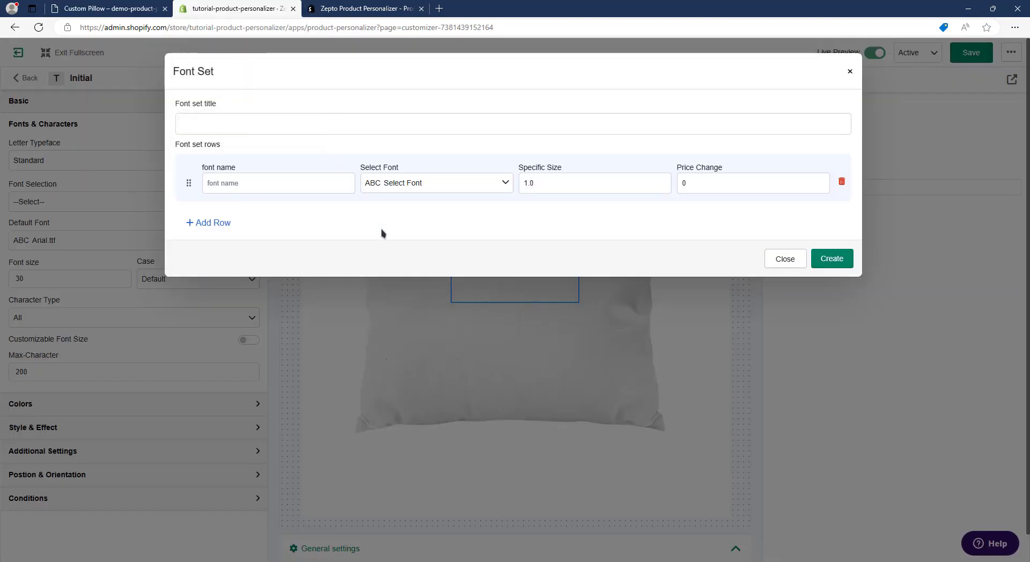
left_click(298, 130)
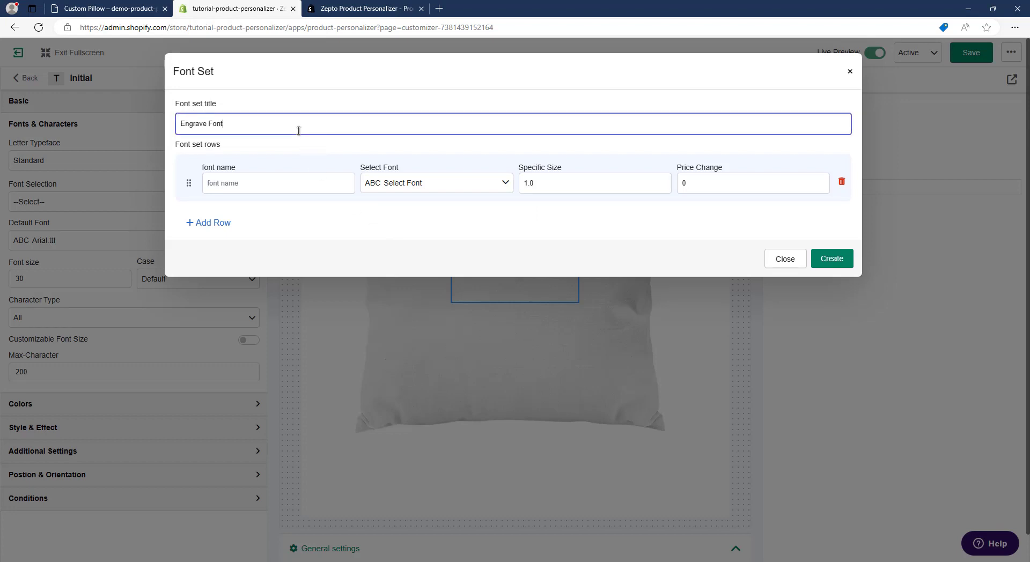
- Upload CurlzMT.ttf from the Curly folder for the first font row and name the row "Curly"
left_click(395, 184)
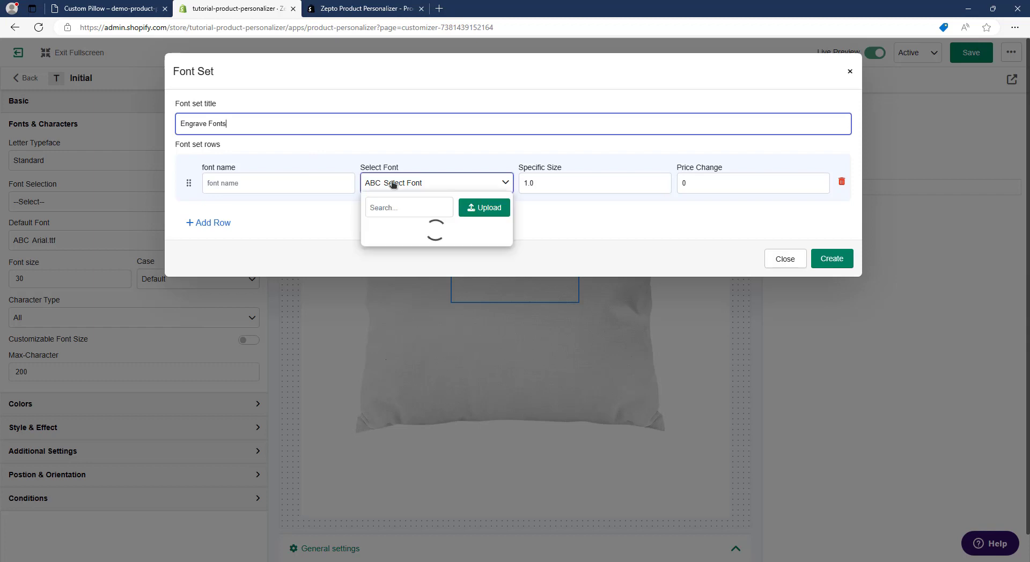
left_click(496, 207)
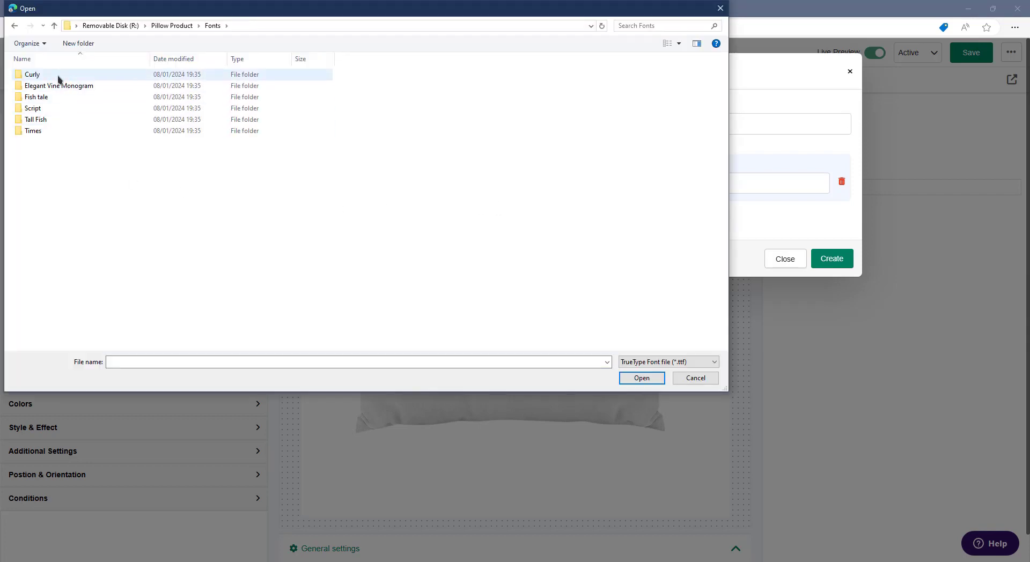
double_click(26, 76)
left_click(68, 78)
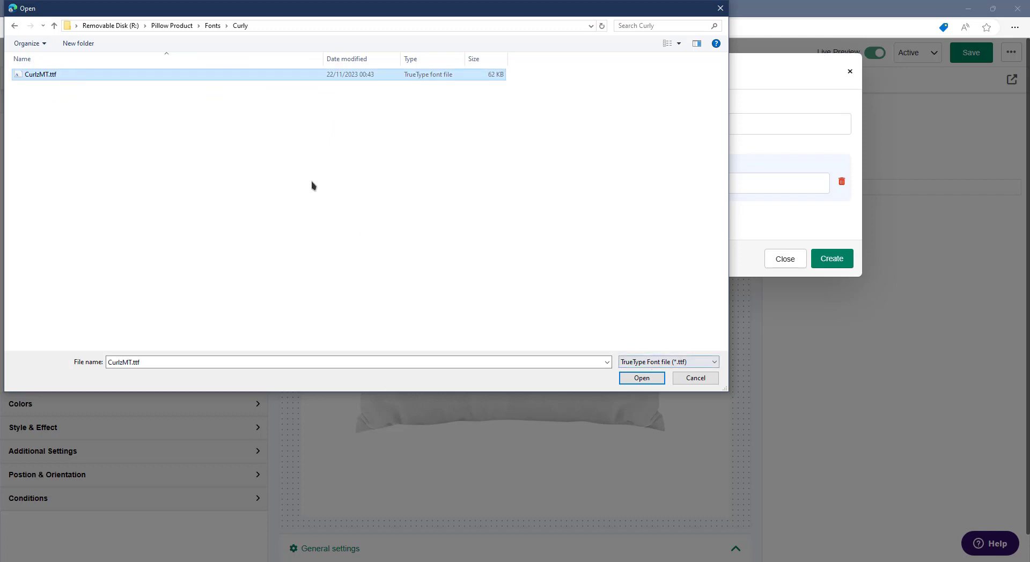
left_click(642, 378)
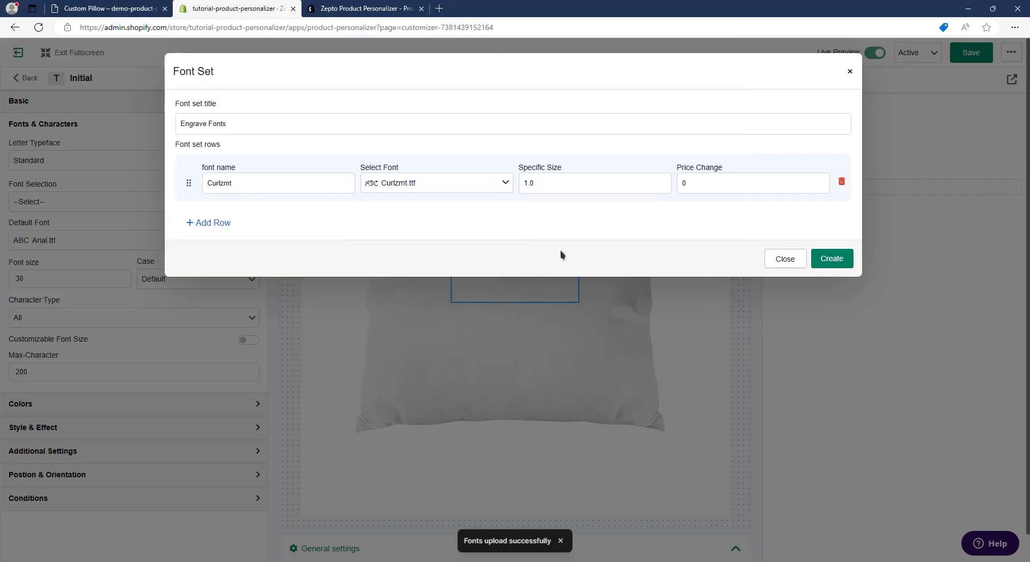
double_click(290, 188)
type("Curlz")
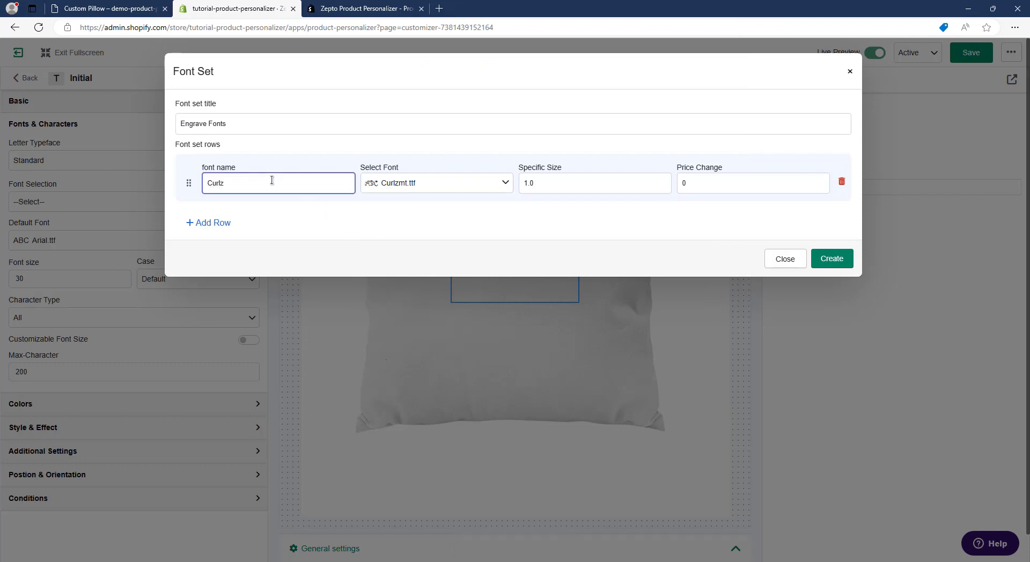
- Add a second font row with the uploaded Fishtale-vintage-monogram.ttf from the Fish tale folder and shorten its name to "Fishtale"
left_click(207, 224)
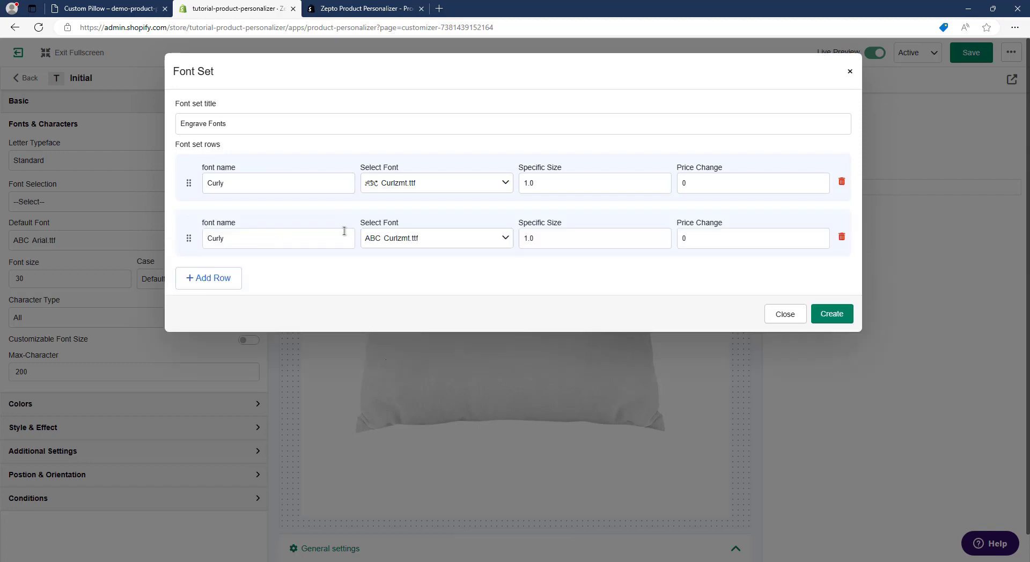
left_click(474, 239)
left_click(485, 264)
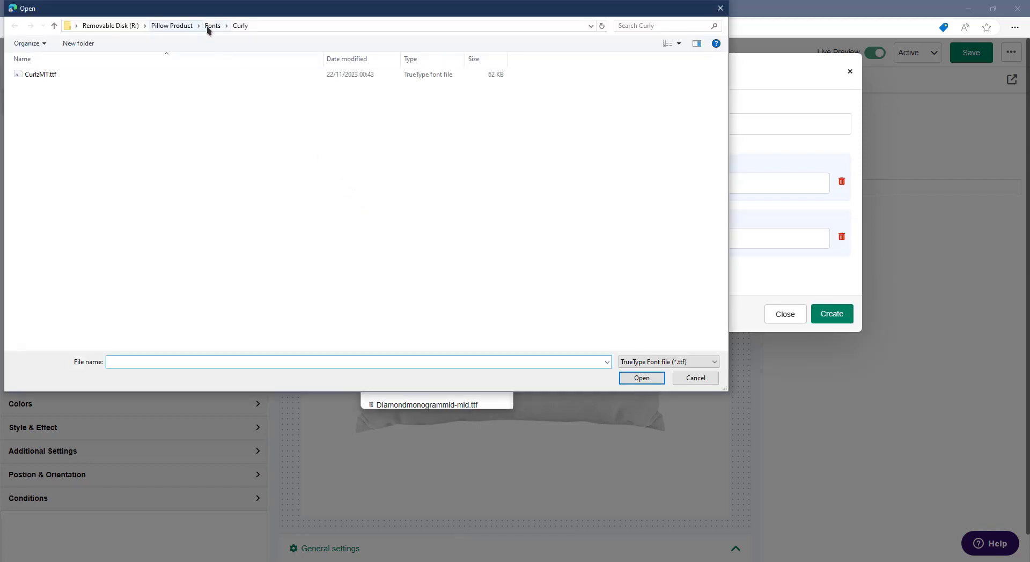
left_click(212, 25)
double_click(85, 97)
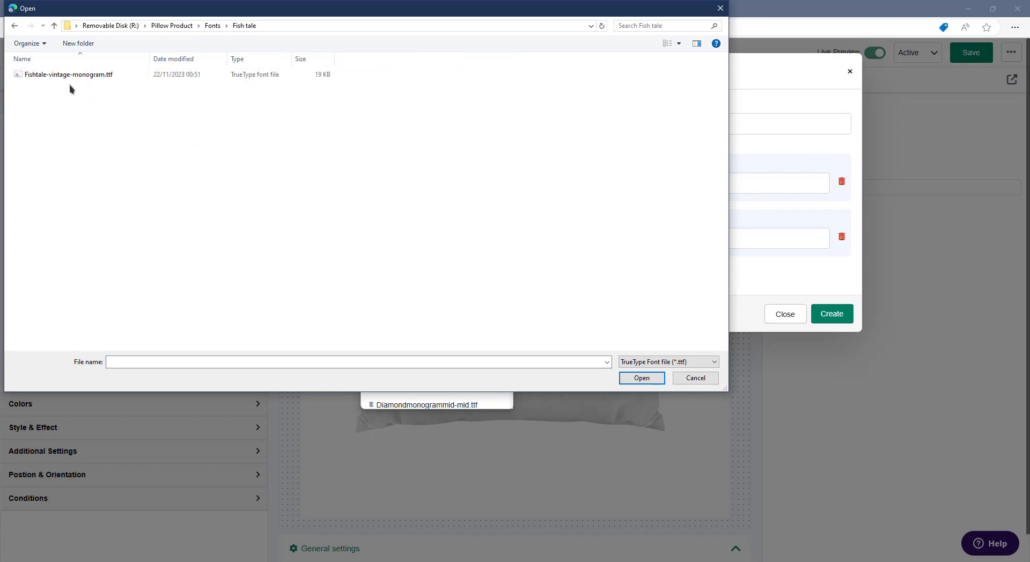
double_click(71, 74)
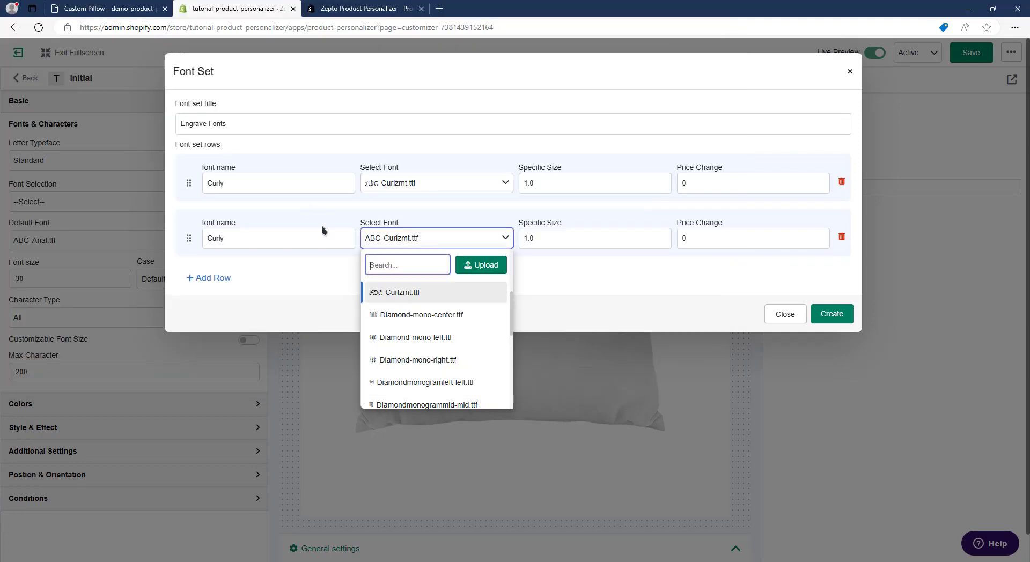
left_click(306, 243)
key("BackSpace")
key("BackSpace")
key("BackSpace")
key("BackSpace")
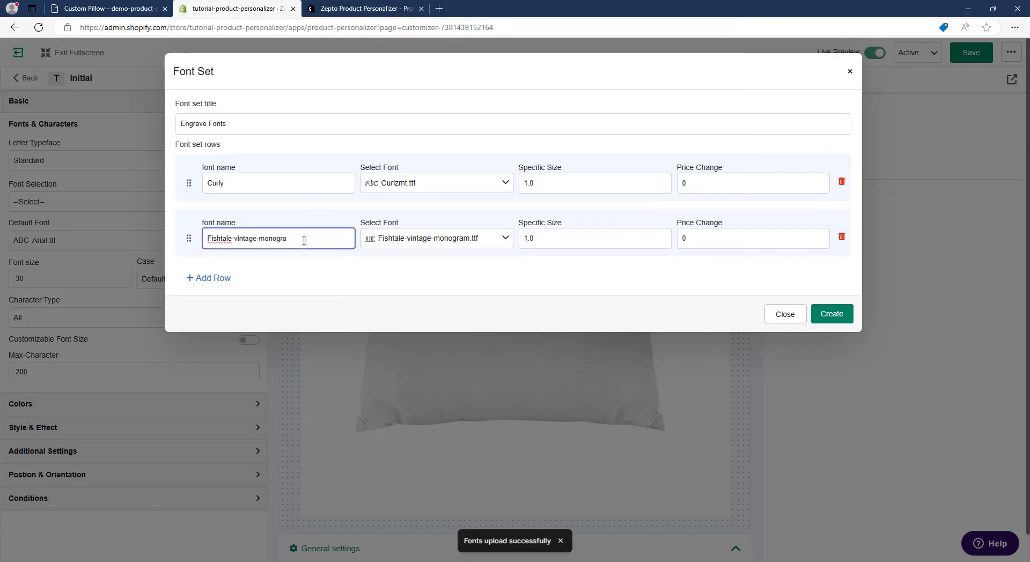
key("BackSpace")
key("BackSpace")
key("BackSpace")
key("BackSpace")
key("BackSpace")
key("BackSpace")
key("BackSpace")
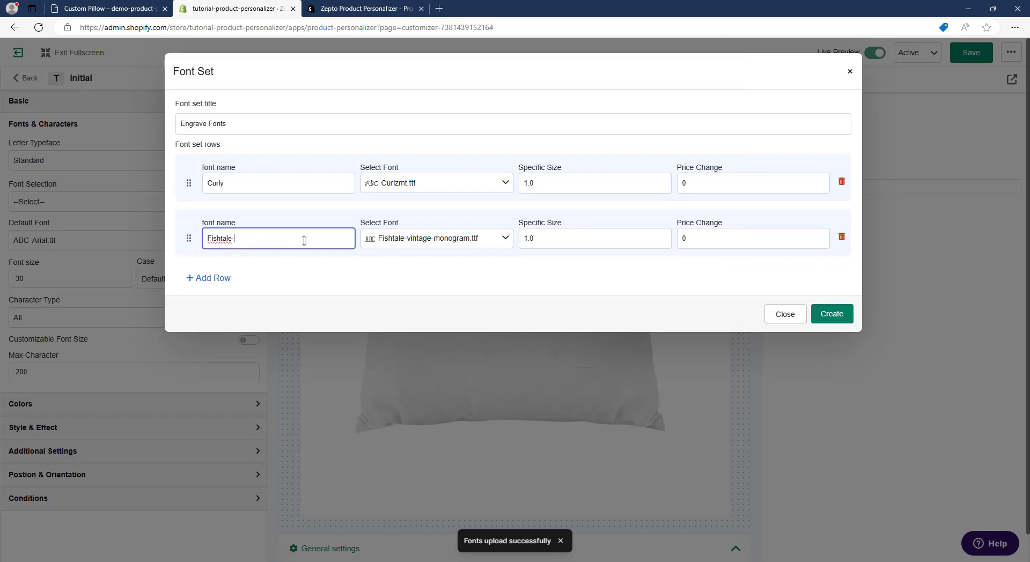
- Add a third font row and upload Script.ttf from the Script folder for it
left_click(228, 283)
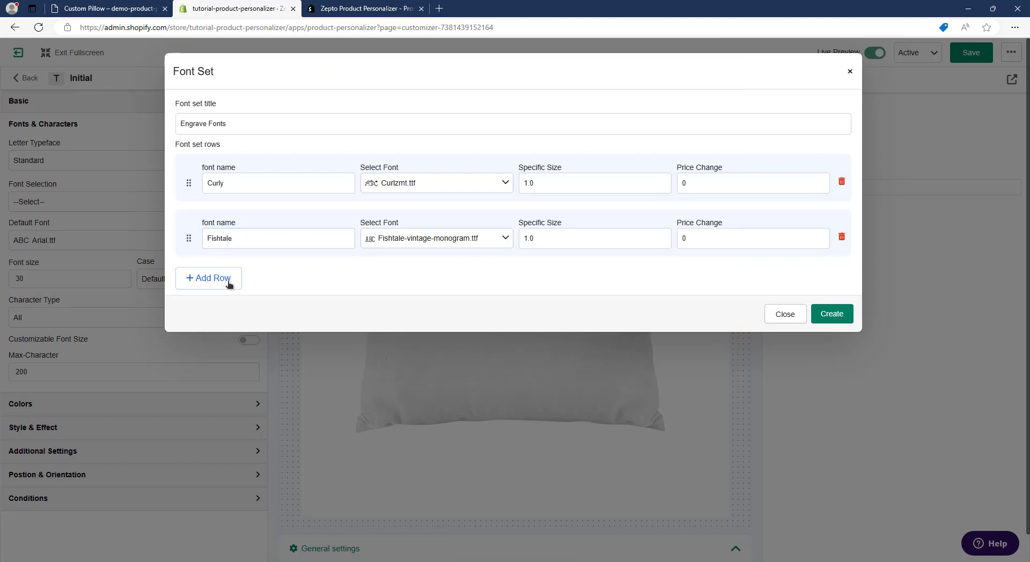
left_click(439, 295)
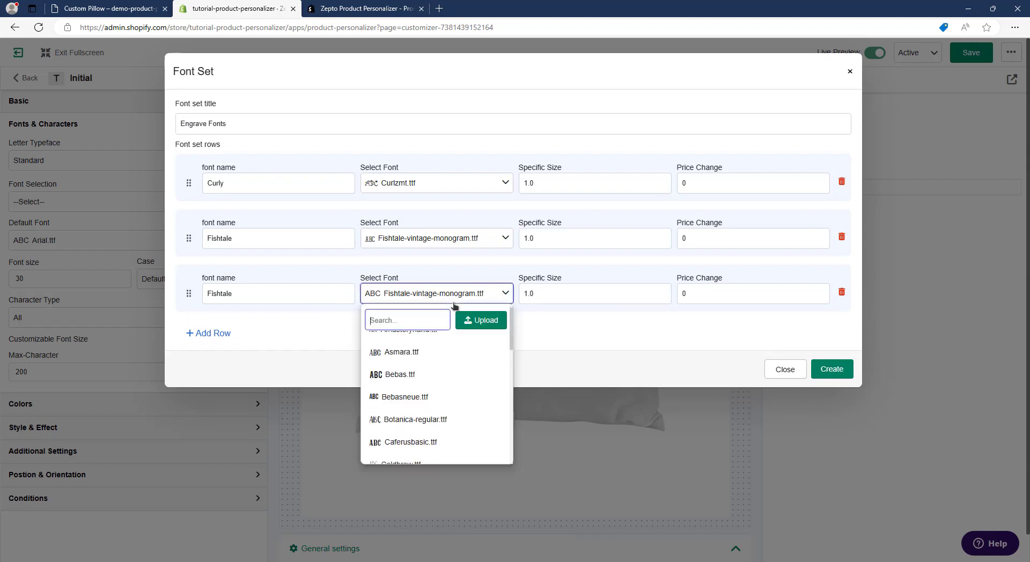
left_click(475, 321)
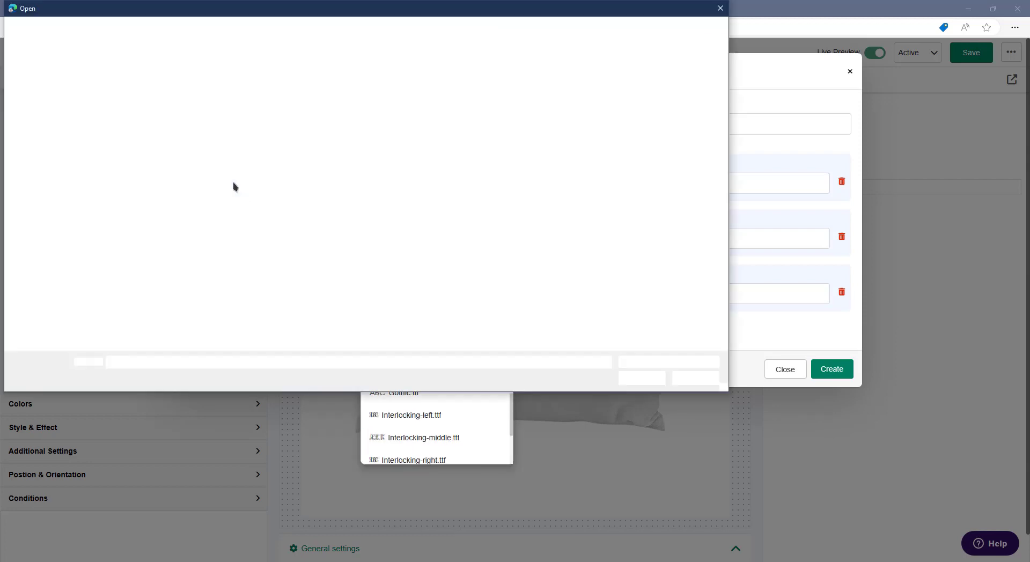
left_click(207, 27)
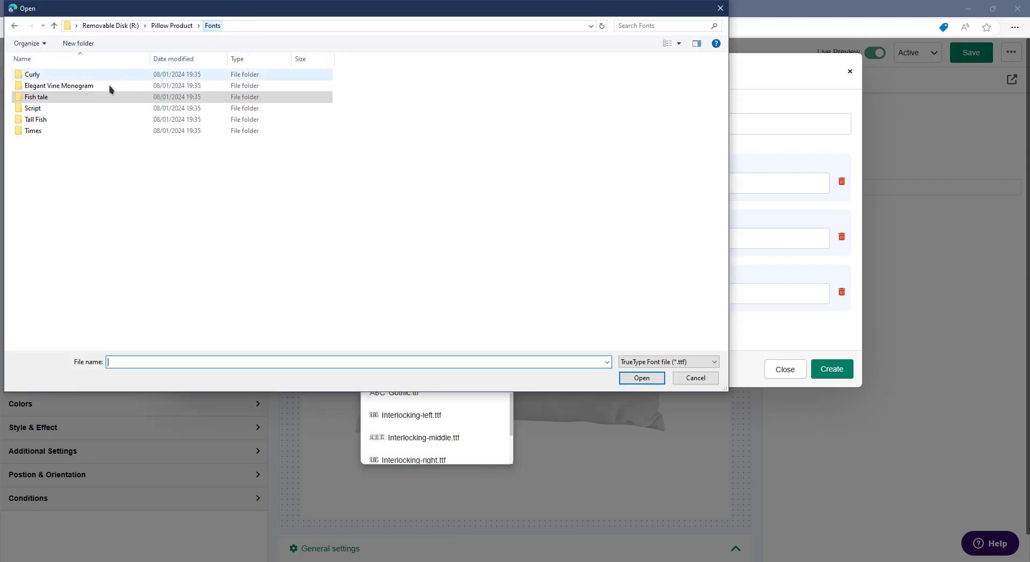
double_click(80, 108)
double_click(71, 75)
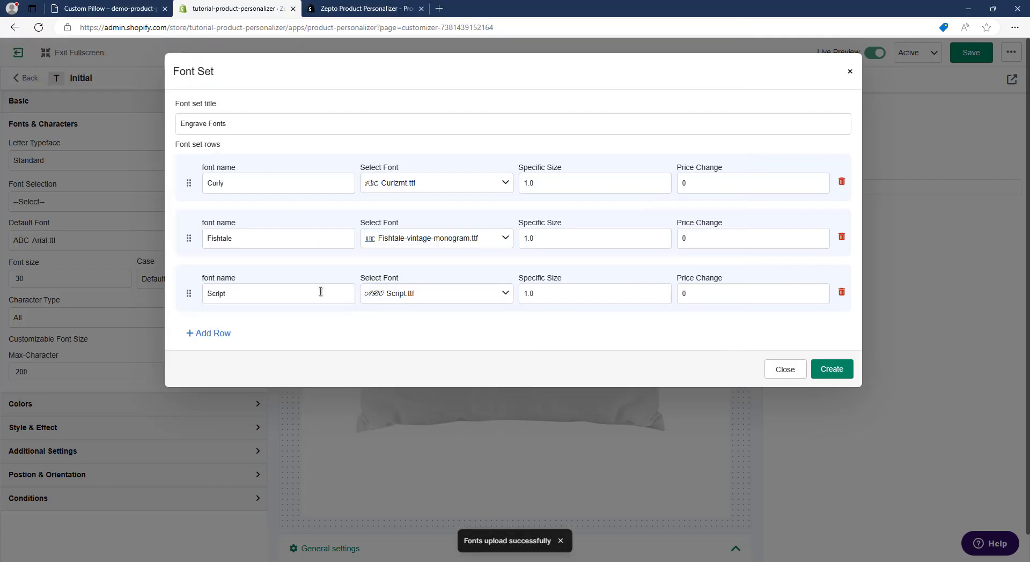
- Add a fourth font row with the uploaded Tall-fish.ttf from the Tall Fish folder and rename it "Tall fish"
left_click(221, 334)
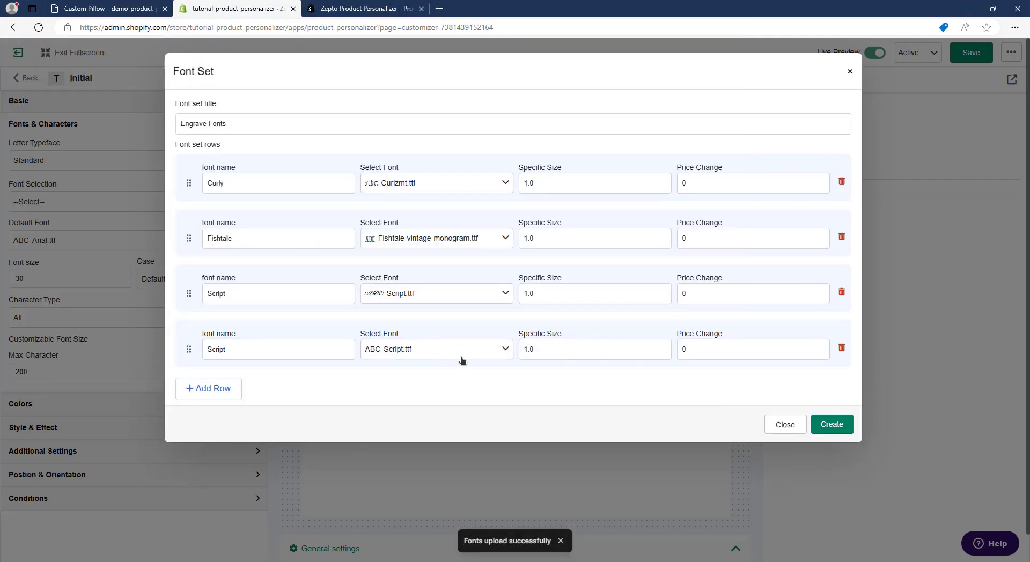
left_click(483, 353)
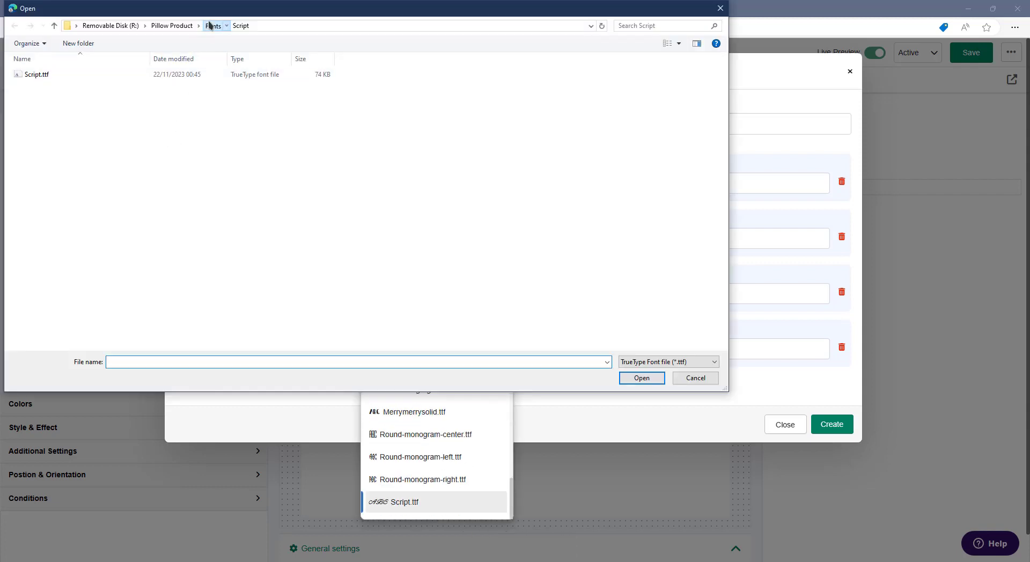
left_click(212, 25)
left_click(54, 123)
double_click(54, 75)
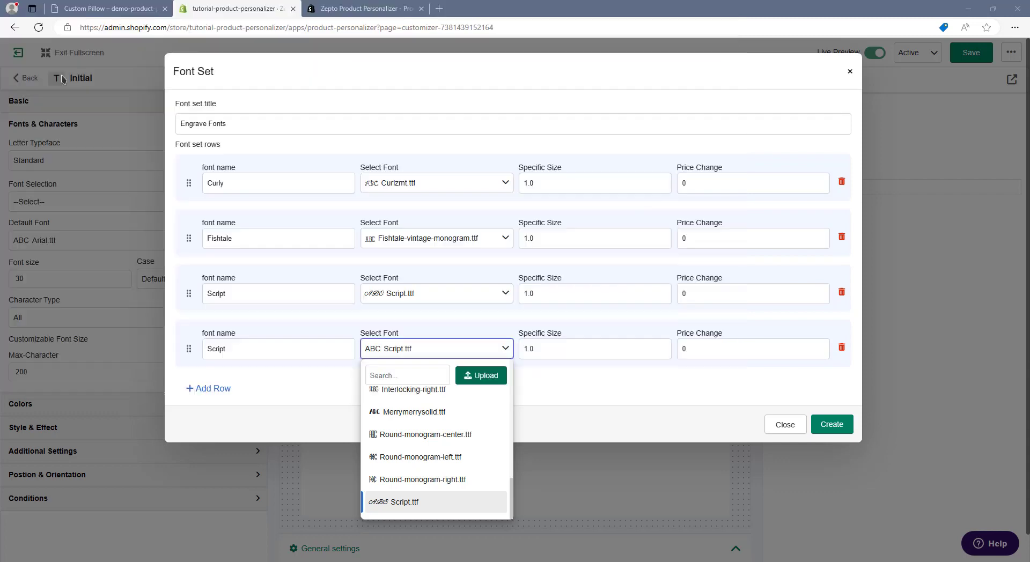
left_click(266, 352)
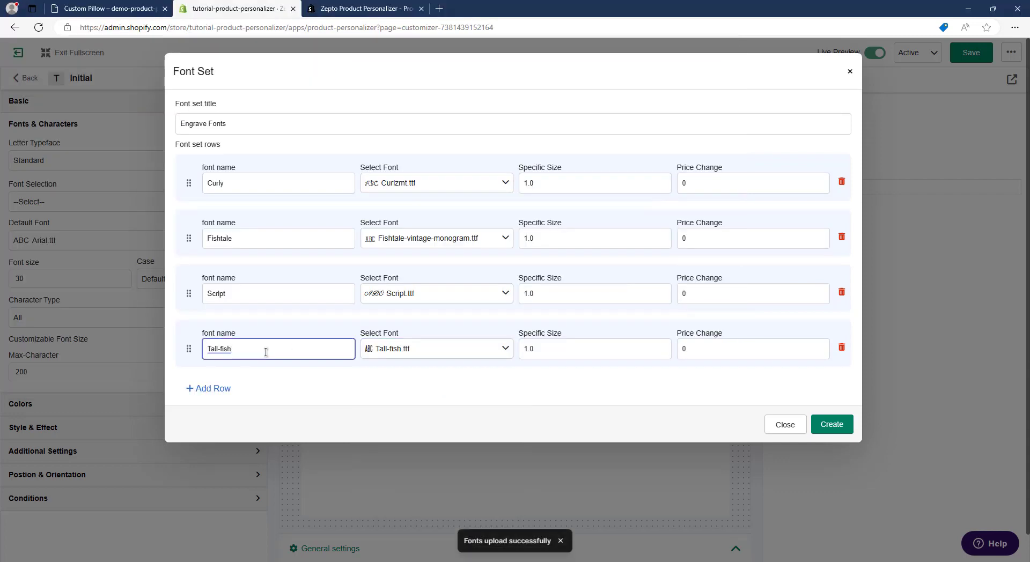
key("Left")
key("Left")
key("Left")
key("Left")
key("BackSpace")
- Add a fifth font row with the uploaded Times.ttf from the Times folder and create the Engrave Fonts set
left_click(223, 391)
left_click(432, 408)
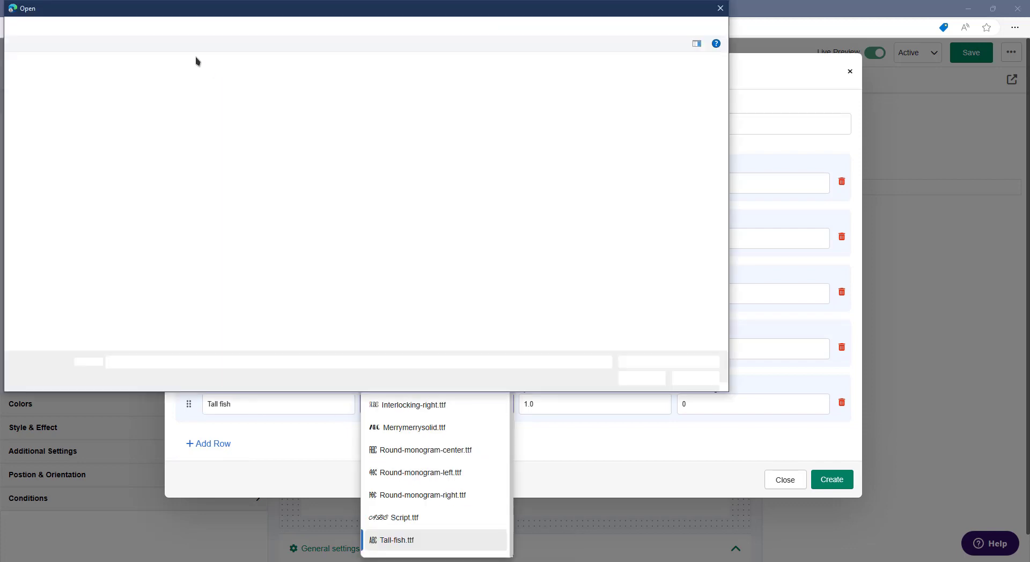
key("alt+Up")
double_click(52, 132)
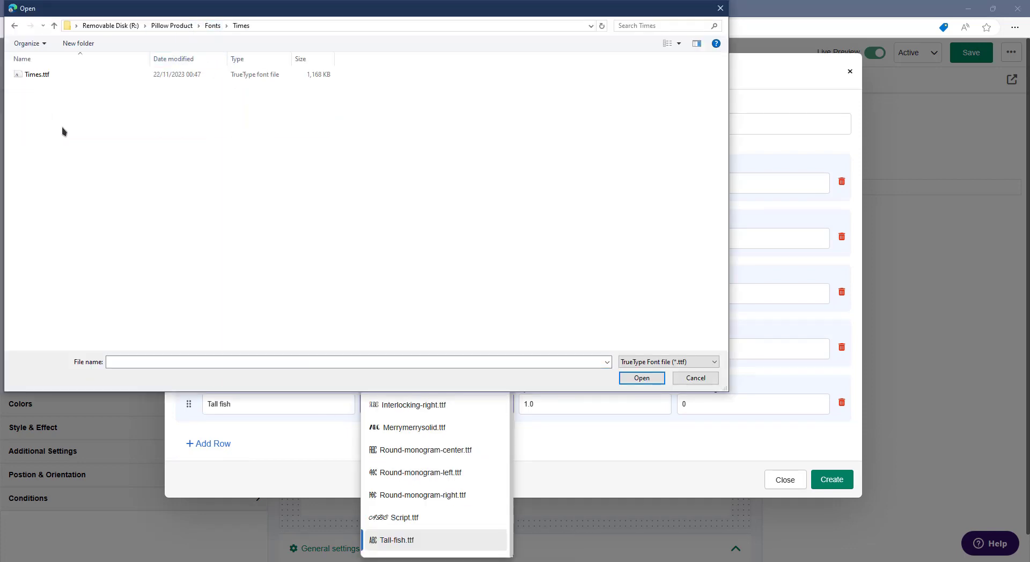
double_click(64, 78)
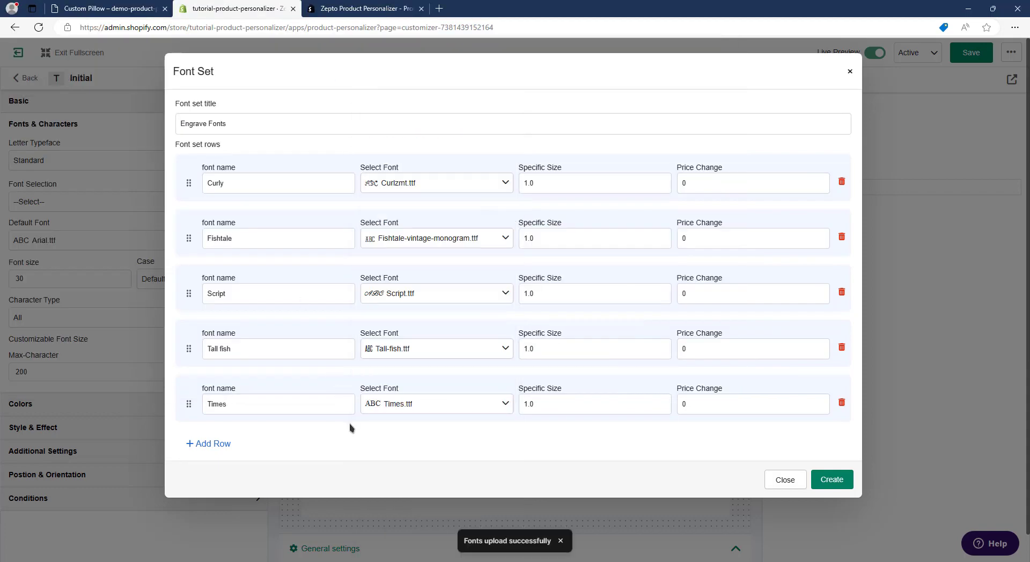
left_click(848, 486)
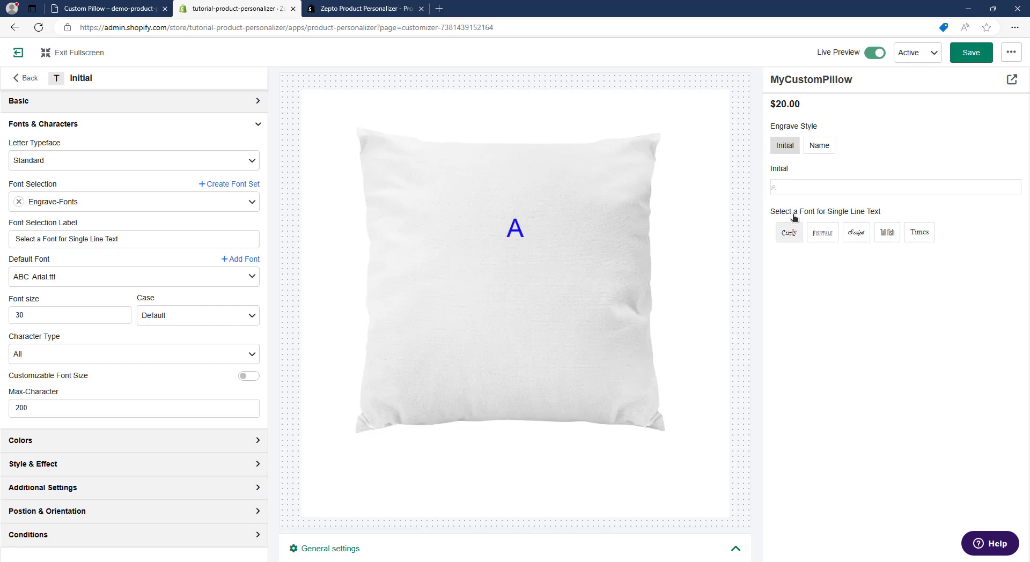
- Test the live preview with the initial B in the Curly and Fishtale fonts
left_click(792, 187)
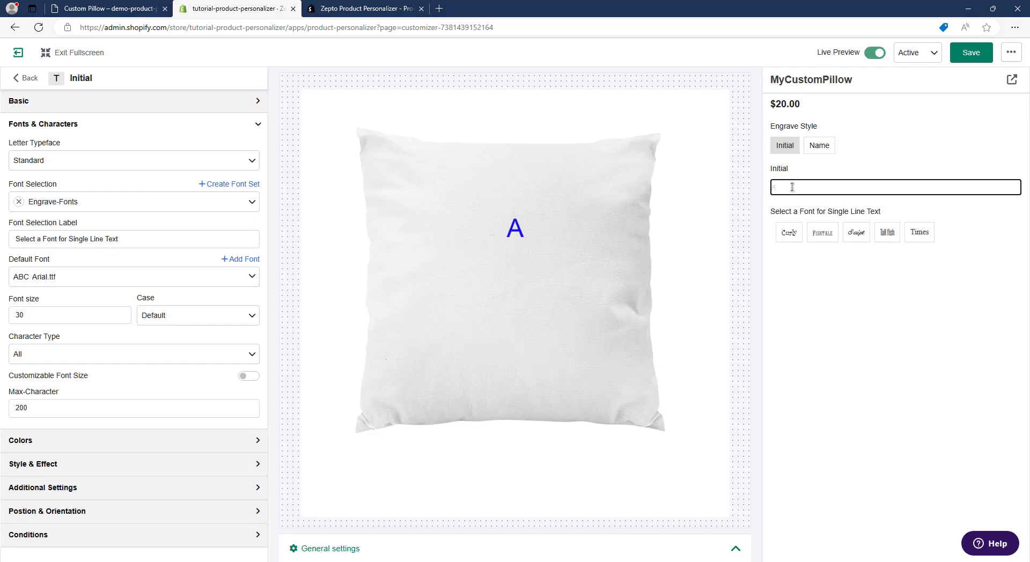
type("B")
left_click(788, 233)
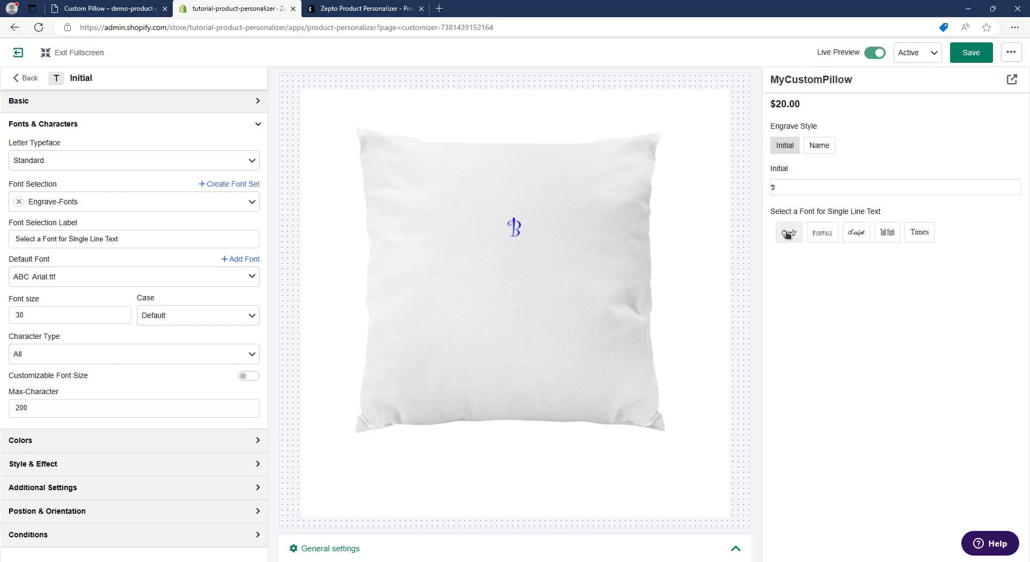
left_click(812, 235)
left_click(791, 234)
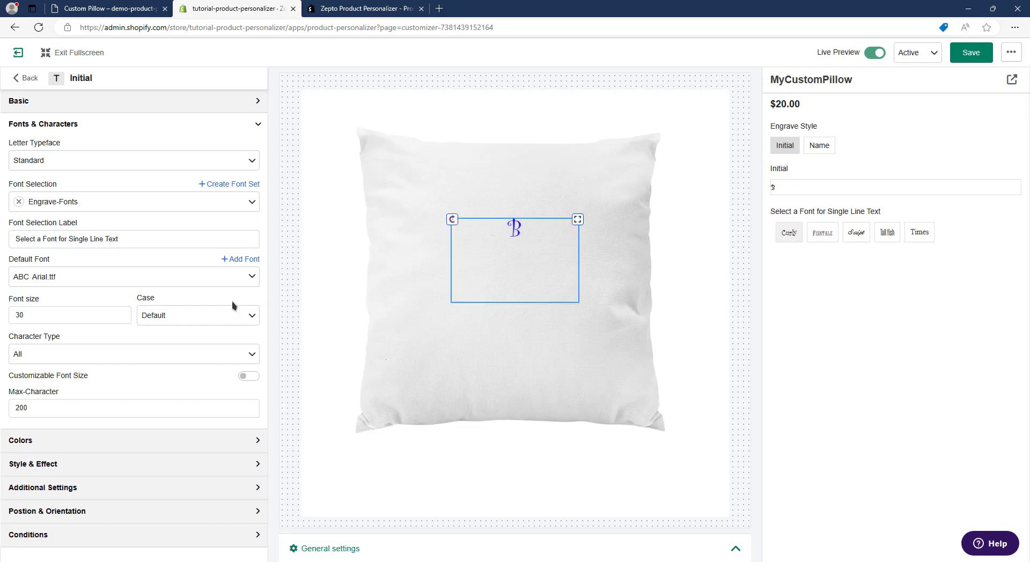
- Set the initial's default font to CurlzMT.ttf and its font size to 250
left_click(156, 281)
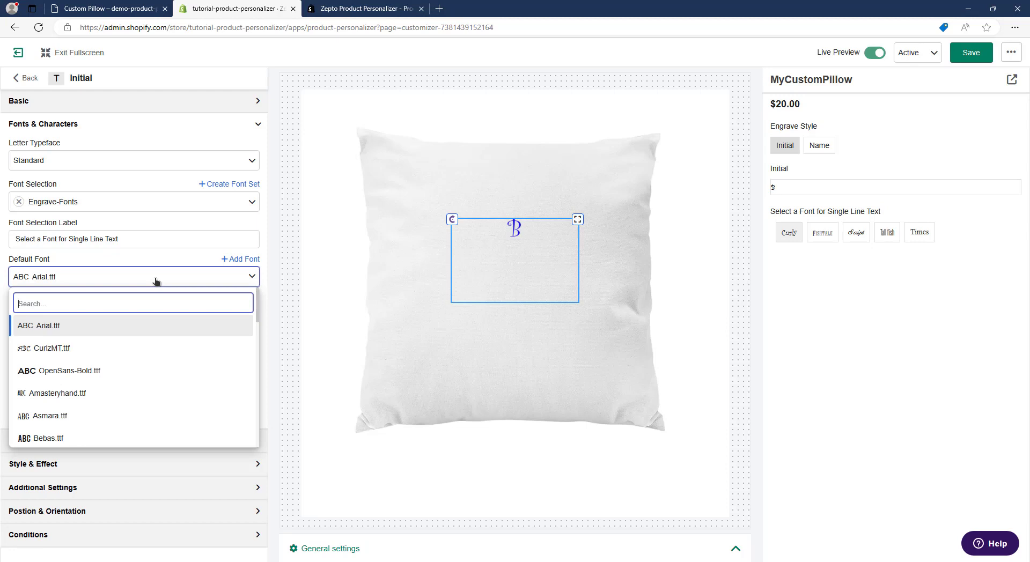
type("Cu")
left_click(122, 332)
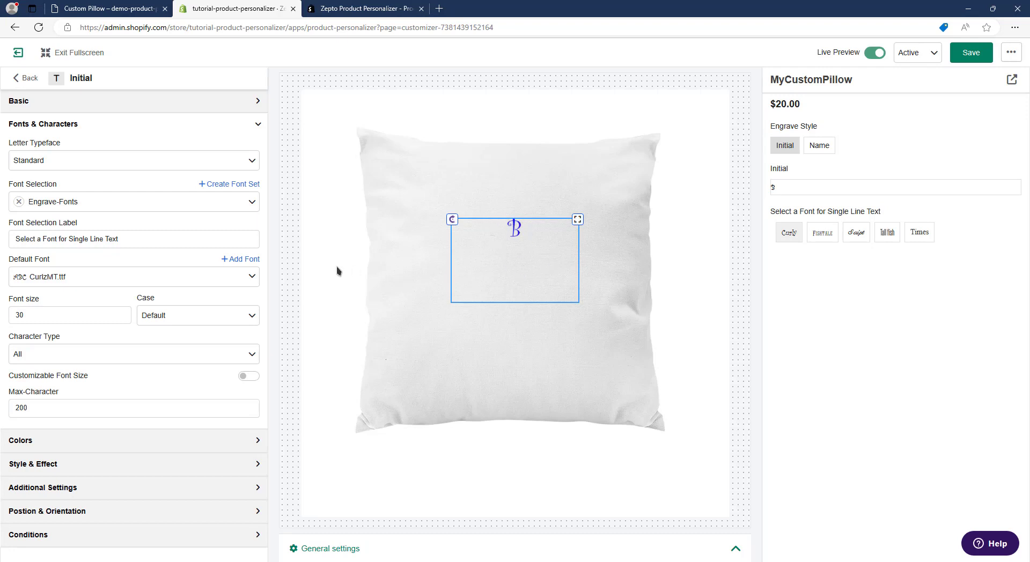
left_click(97, 318)
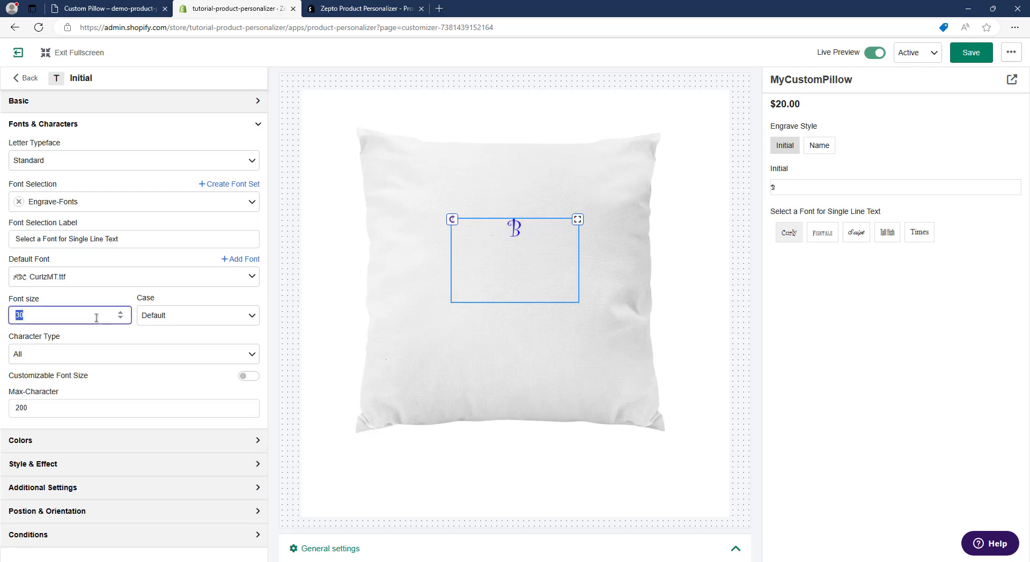
type("200")
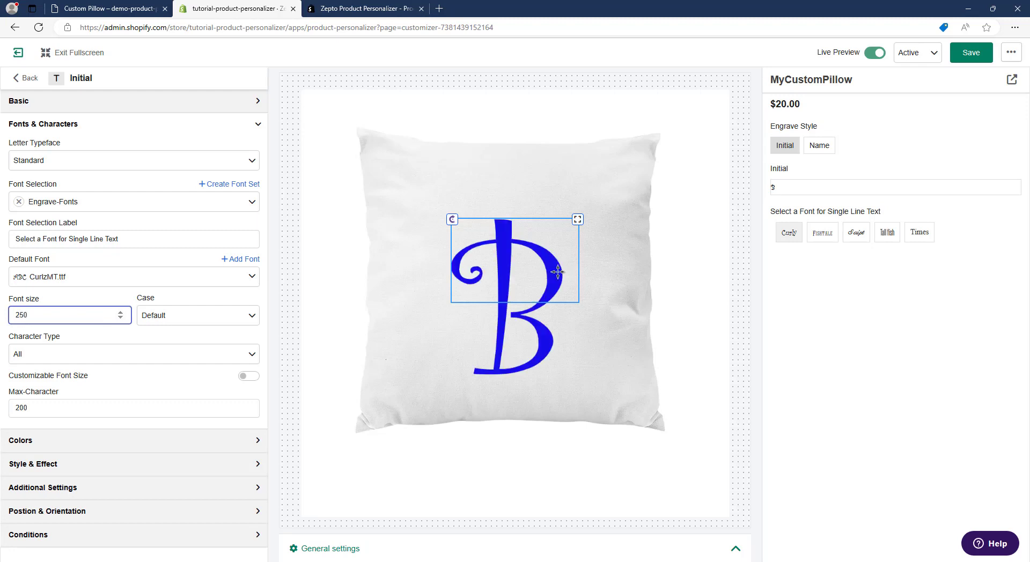
- Reposition the initial's text box on the pillow and enlarge it to span most of the pillow's width and enclose the whole letter
left_click(547, 252)
mouse_move(547, 252)
left_mouse_down()
mouse_move(552, 242)
mouse_move(558, 249)
left_mouse_up()
left_click_drag(453, 240, 377, 240)
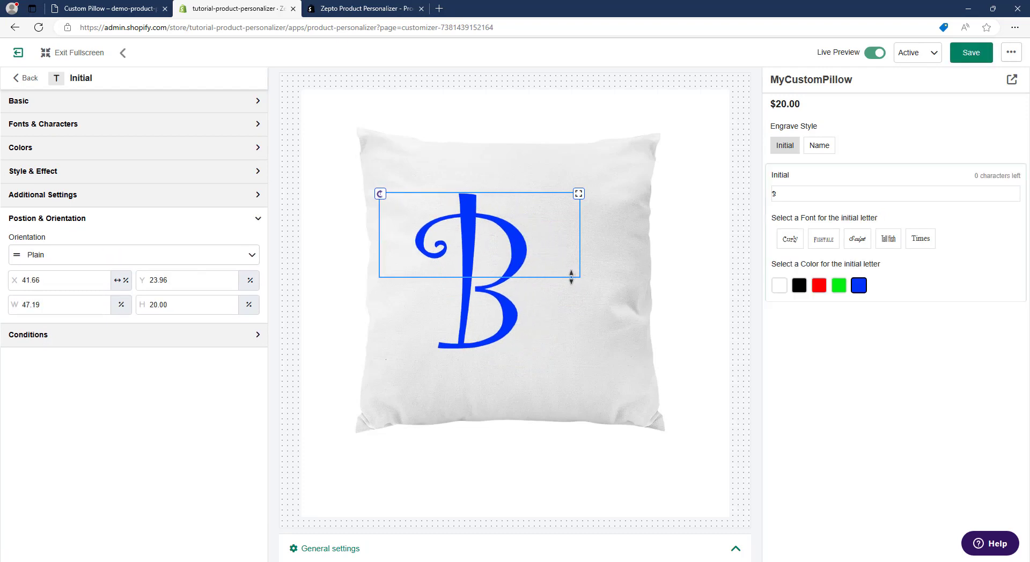
left_click_drag(570, 278, 573, 350)
left_click_drag(581, 302, 642, 302)
- Keep the initial's case at Default and restrict its character type to Alpha only
left_click(108, 124)
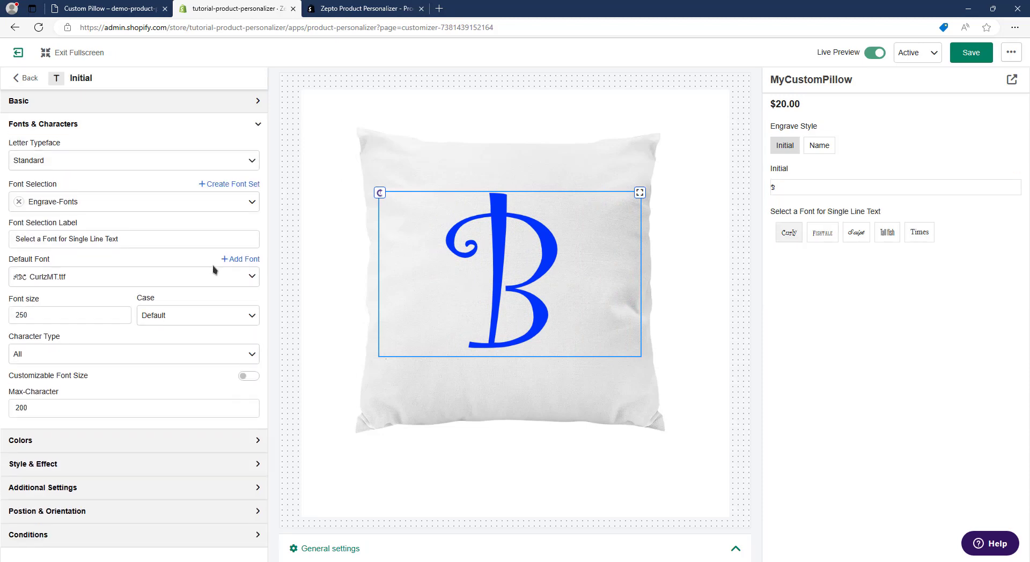
left_click(167, 322)
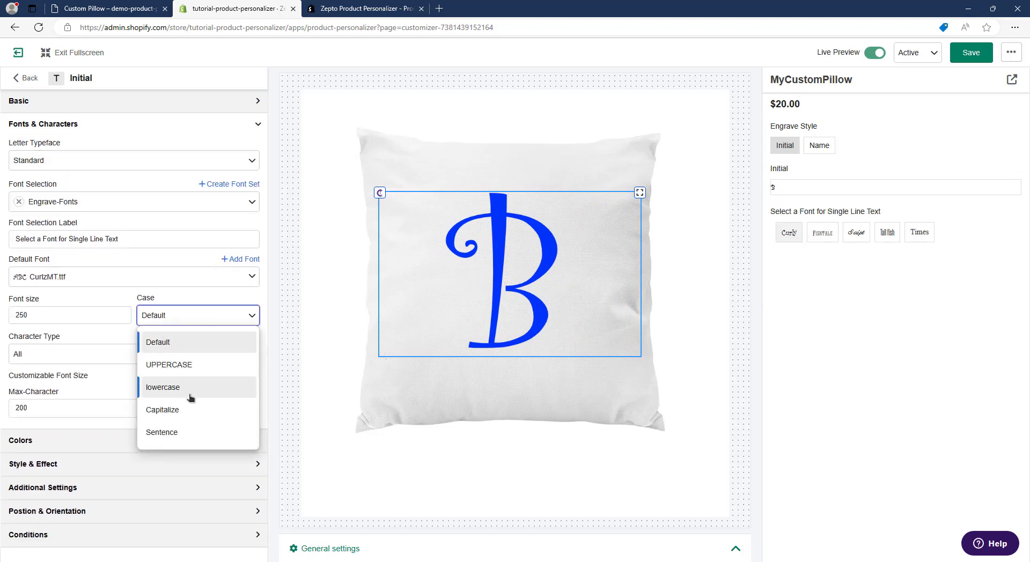
left_click(172, 344)
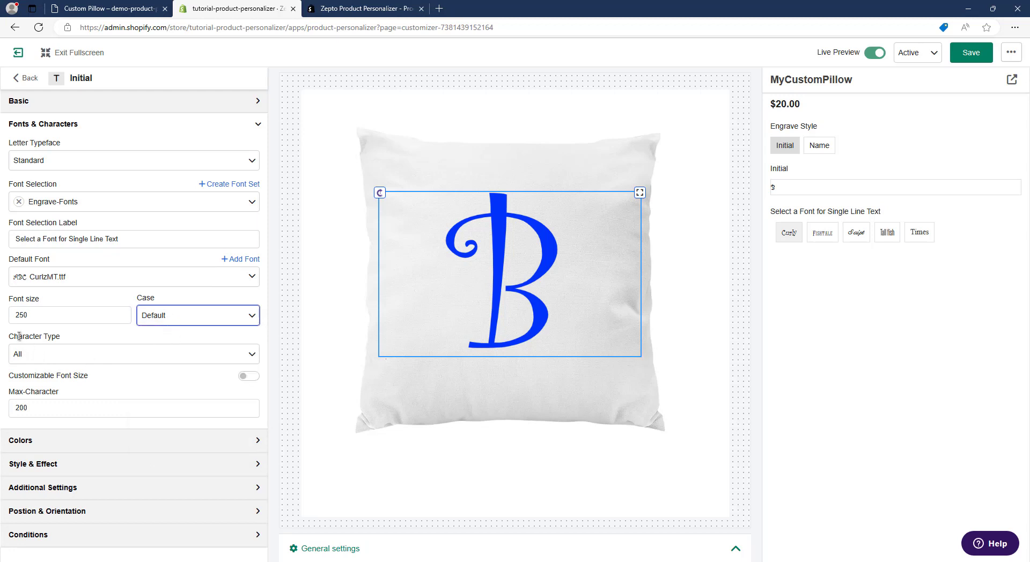
left_click(64, 361)
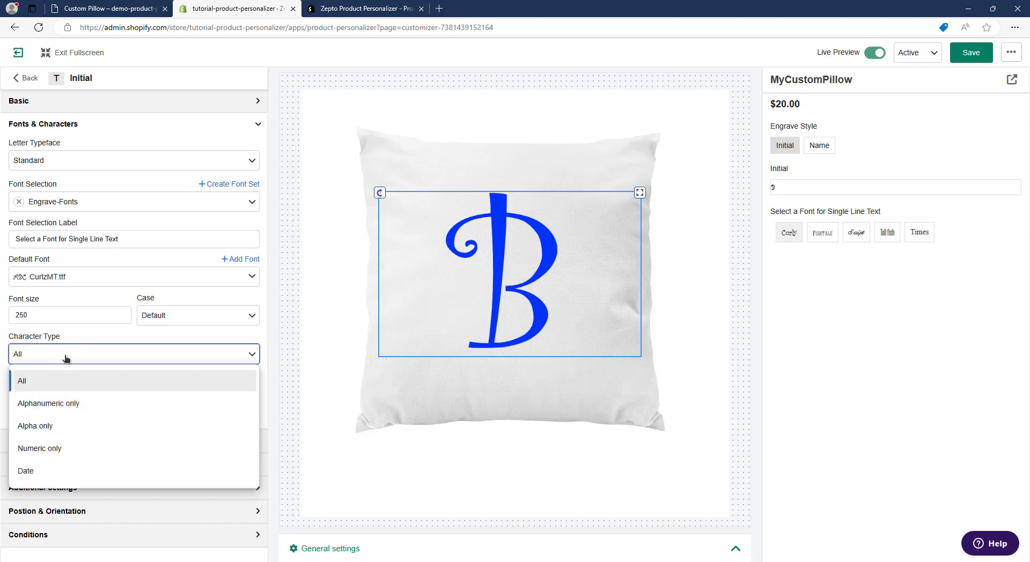
left_click(36, 430)
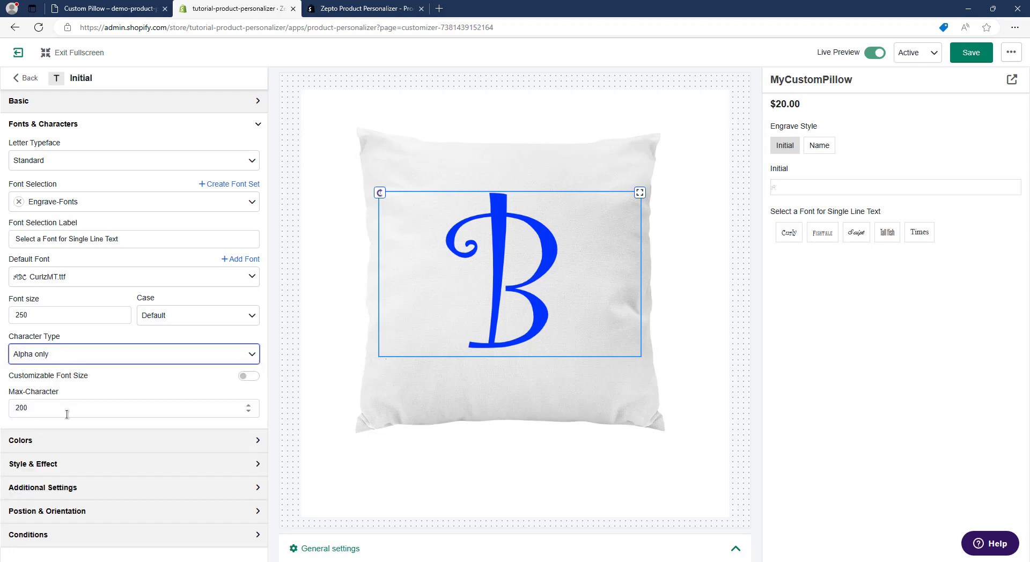
- Limit the initial to a maximum of 1 character and test the preview field with the letter A
left_click(19, 409)
double_click(19, 409)
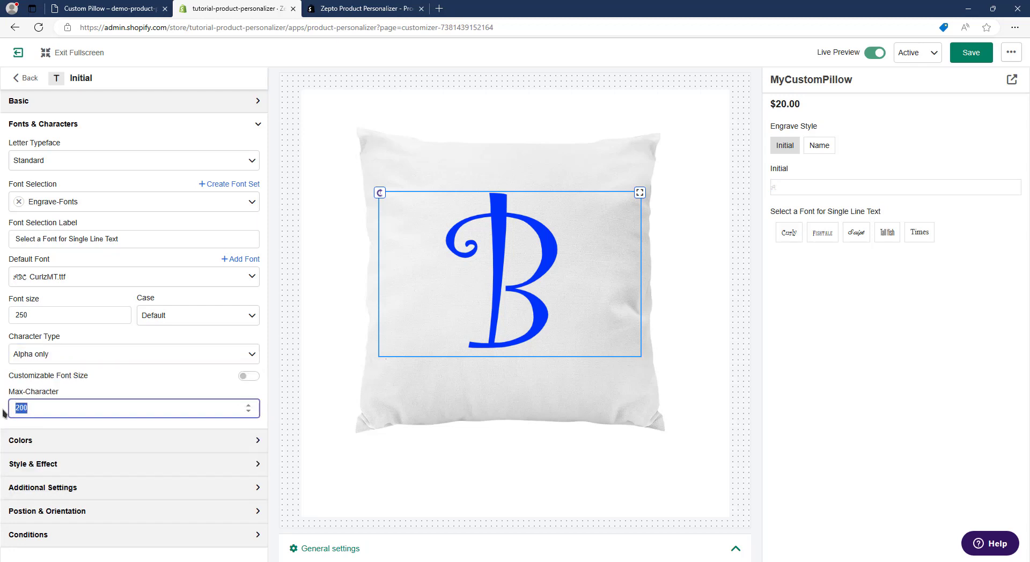
type("1")
left_click(64, 377)
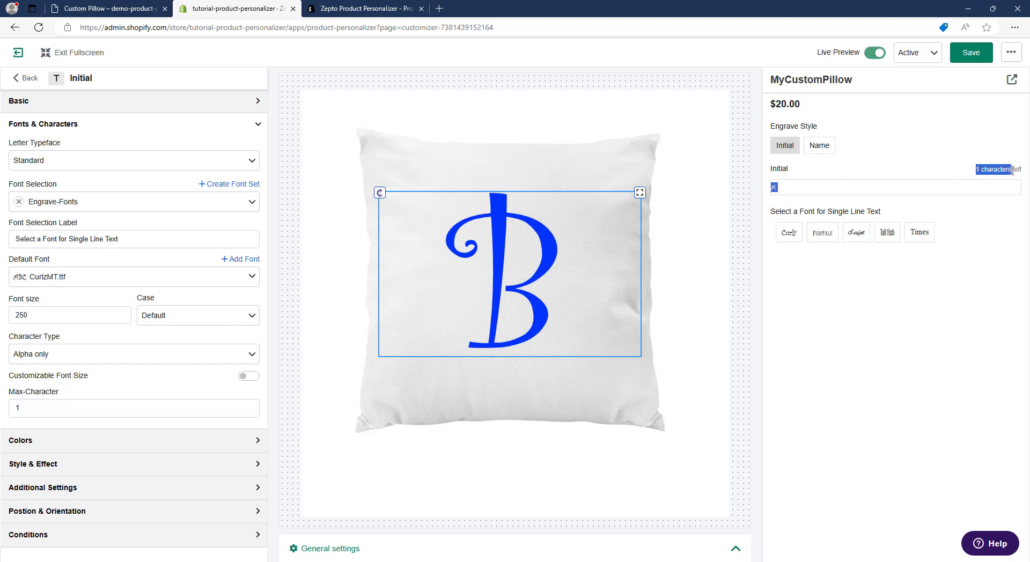
left_click(896, 188)
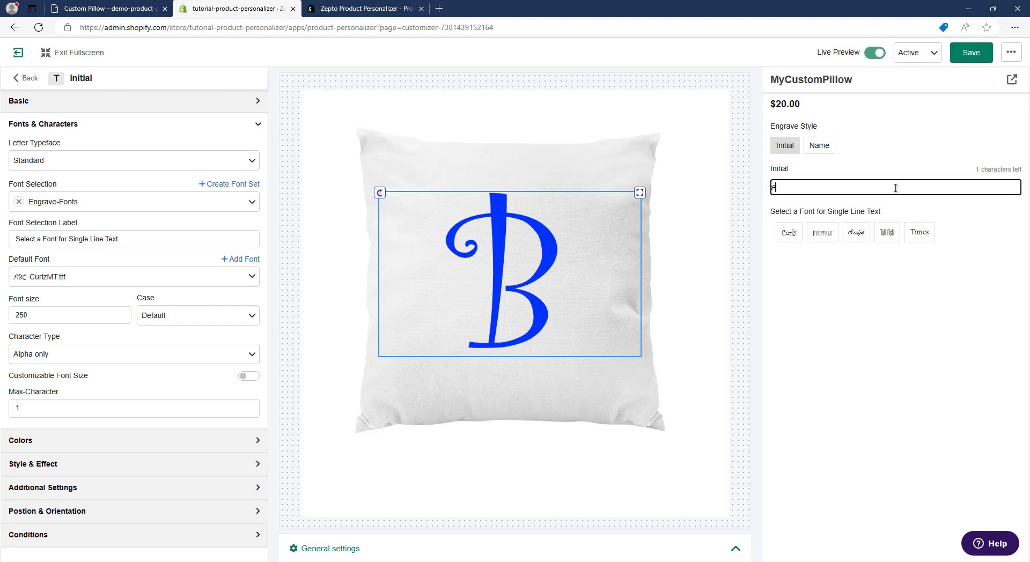
type("A")
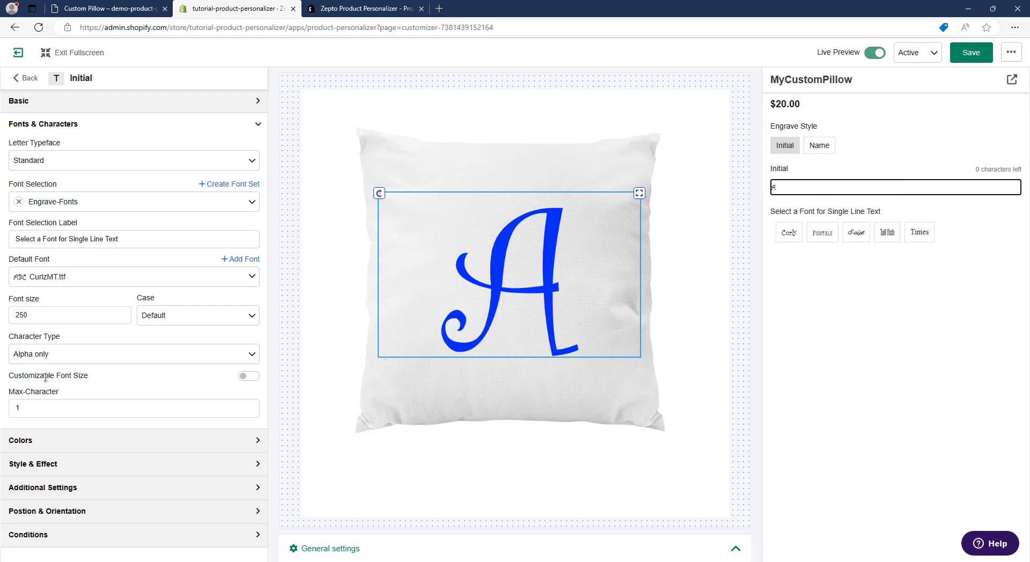
- Try the Customizable Font Size option for the initial and switch it back off
left_click(250, 378)
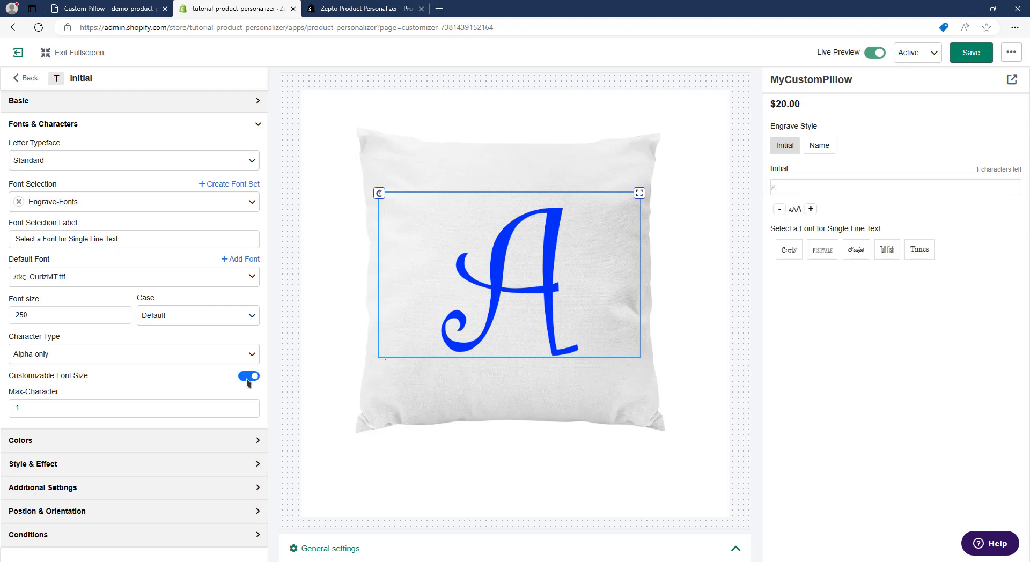
left_click(251, 377)
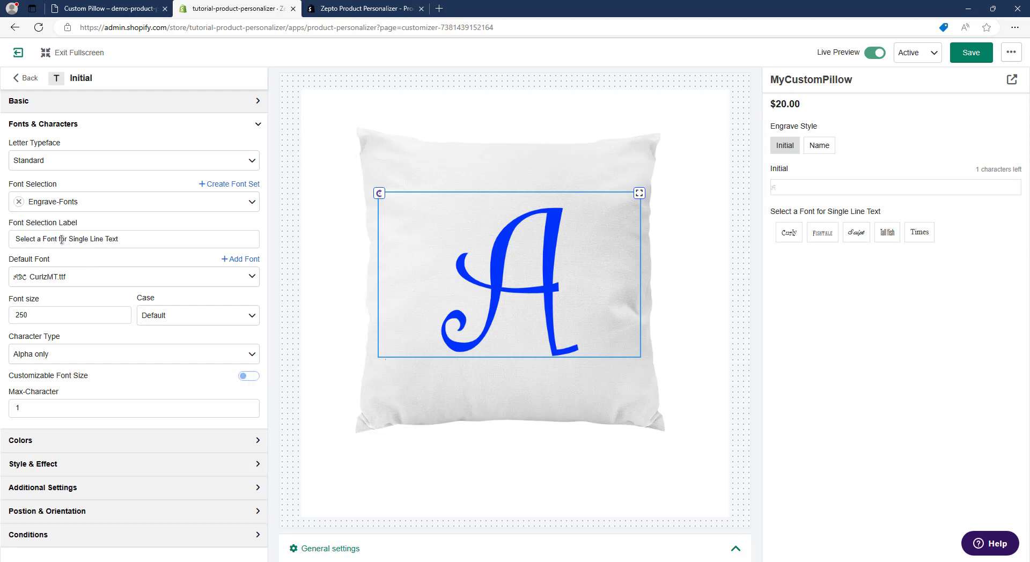
- Change the font selection label to "Select a Font for the initial letter"
left_click_drag(71, 239, 157, 239)
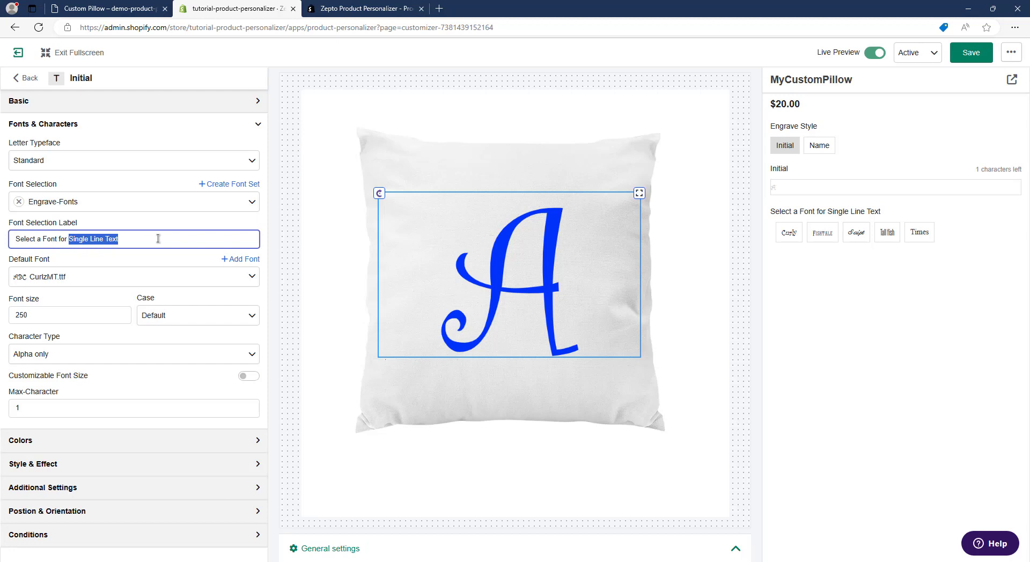
type("the initial letter")
key("Return")
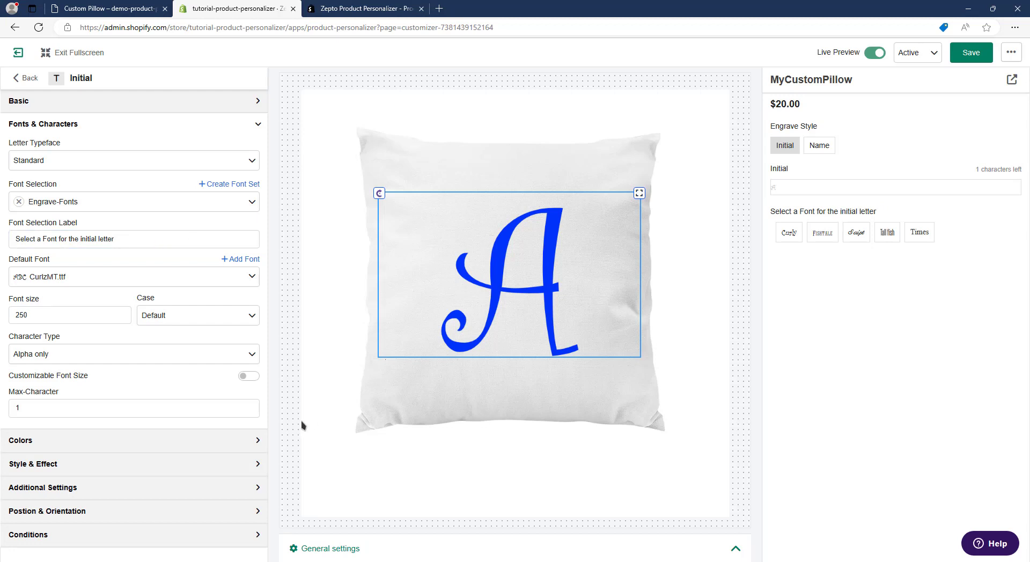
- Check the color options on the demo store's Custom Pillow page by previewing the initial in blue and green
left_click(239, 443)
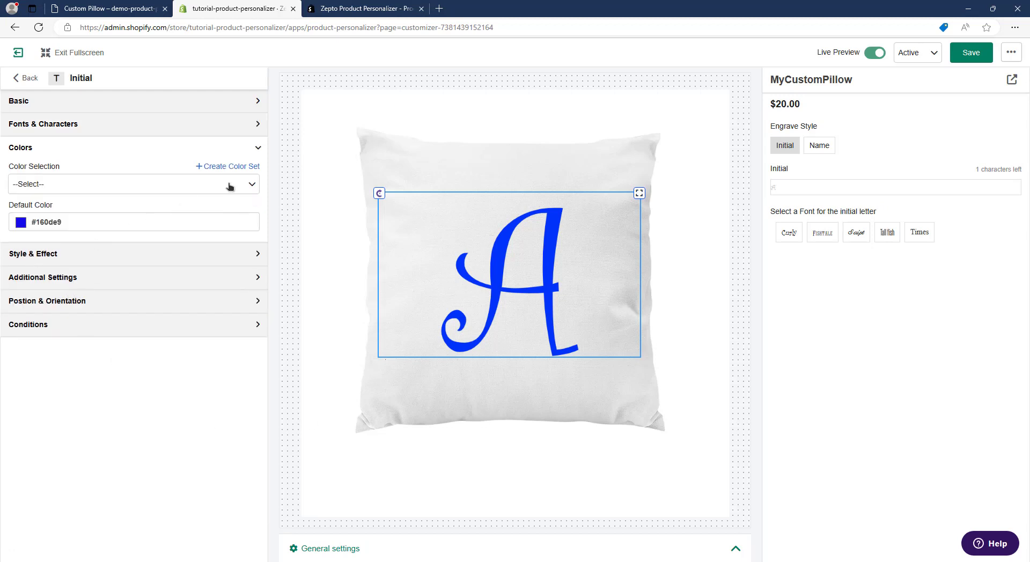
left_click(156, 7)
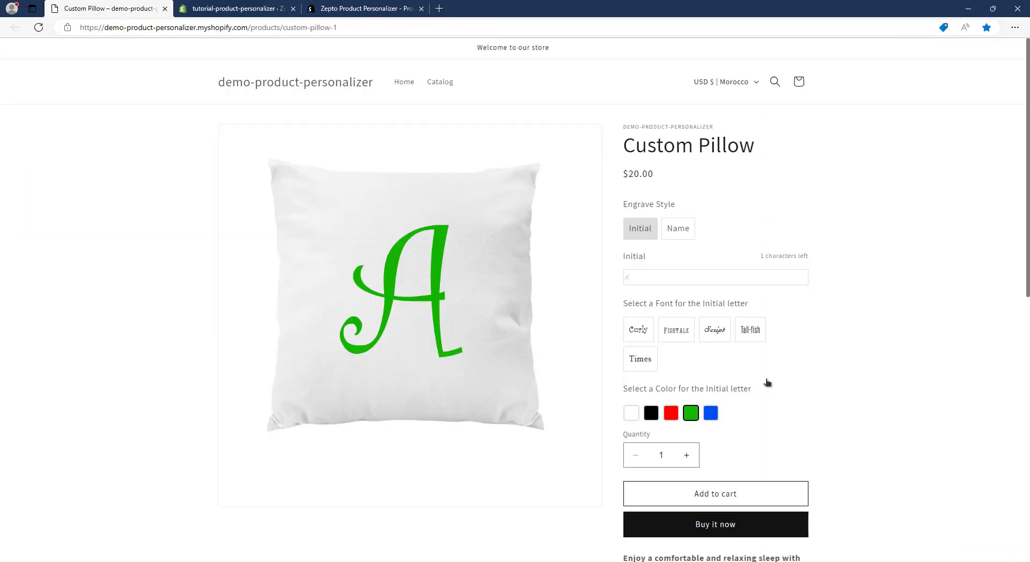
left_click(711, 414)
left_click(691, 413)
left_click(240, 5)
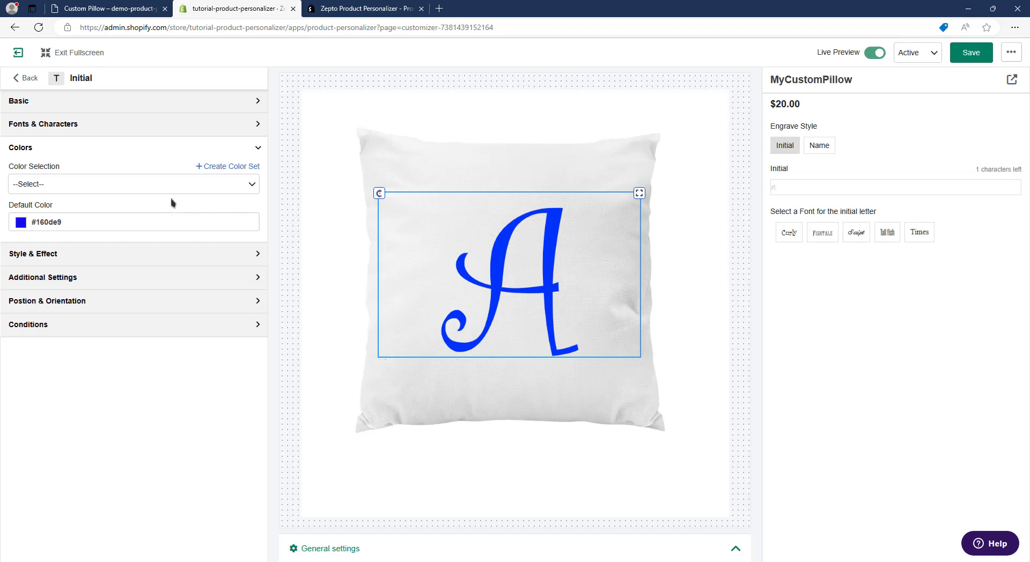
- Start a color set titled "Engrave Colors" with a first color named White set to #ffffff
left_click(224, 167)
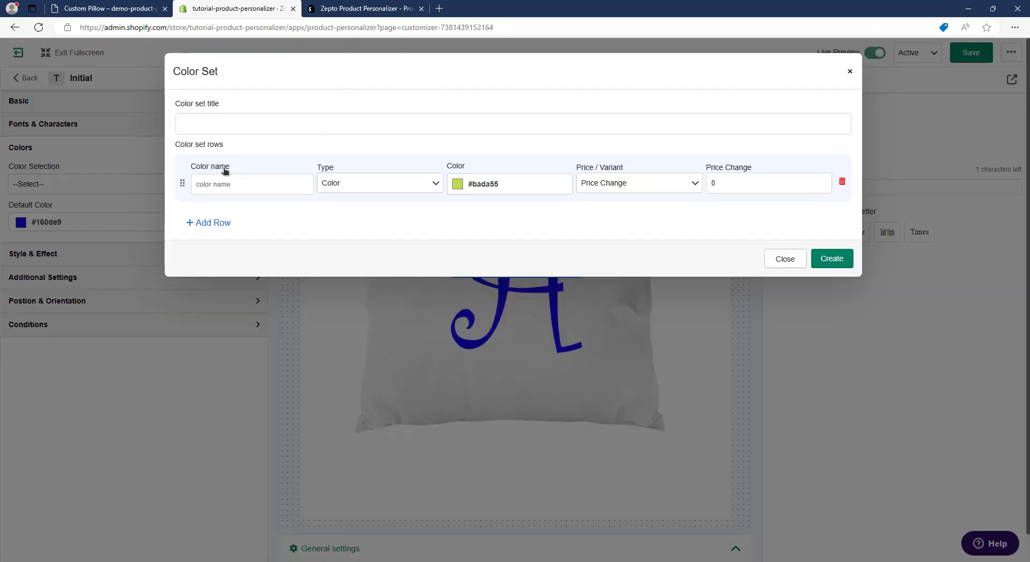
left_click(345, 127)
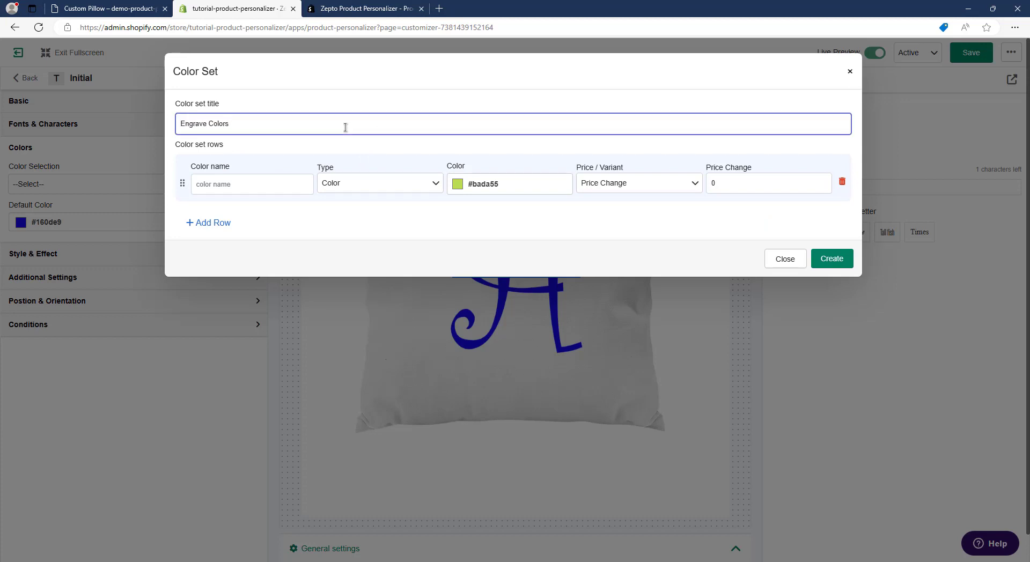
left_click(268, 186)
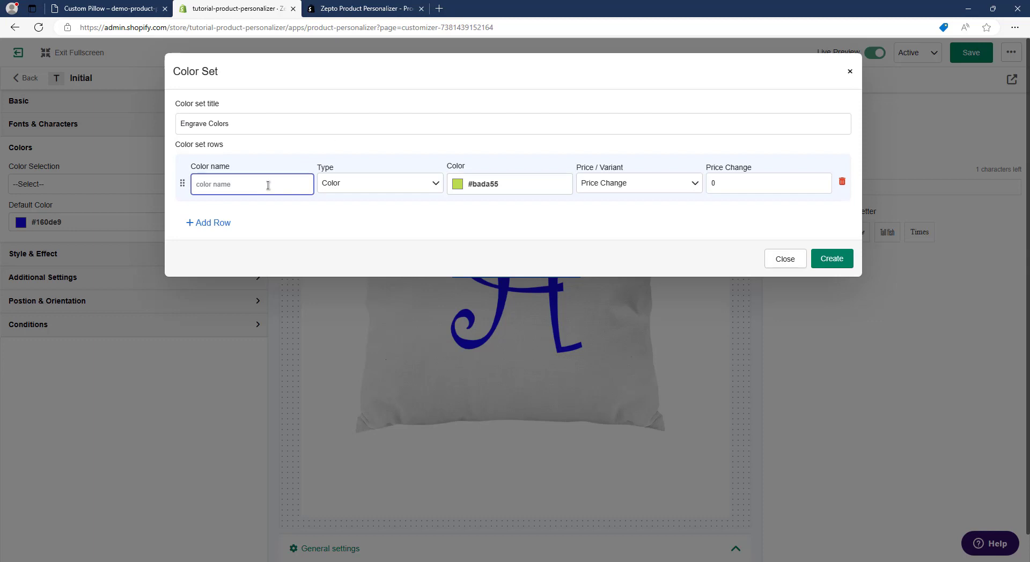
type("White")
left_click(456, 184)
left_click_drag(465, 197, 432, 189)
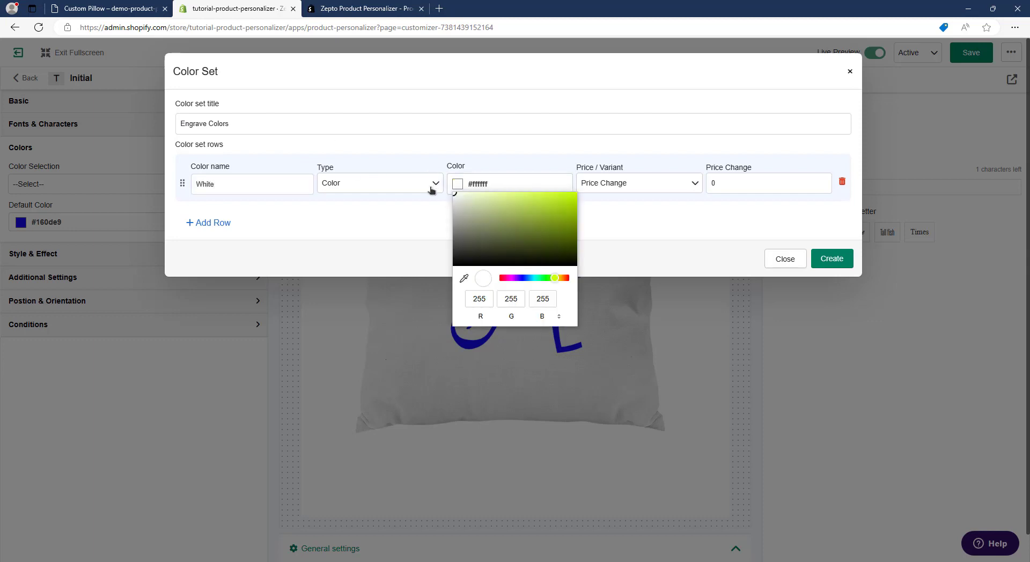
- Add a second row to the color set, named Black with the color #000000
left_click(223, 225)
left_click(223, 226)
left_click(253, 237)
double_click(253, 236)
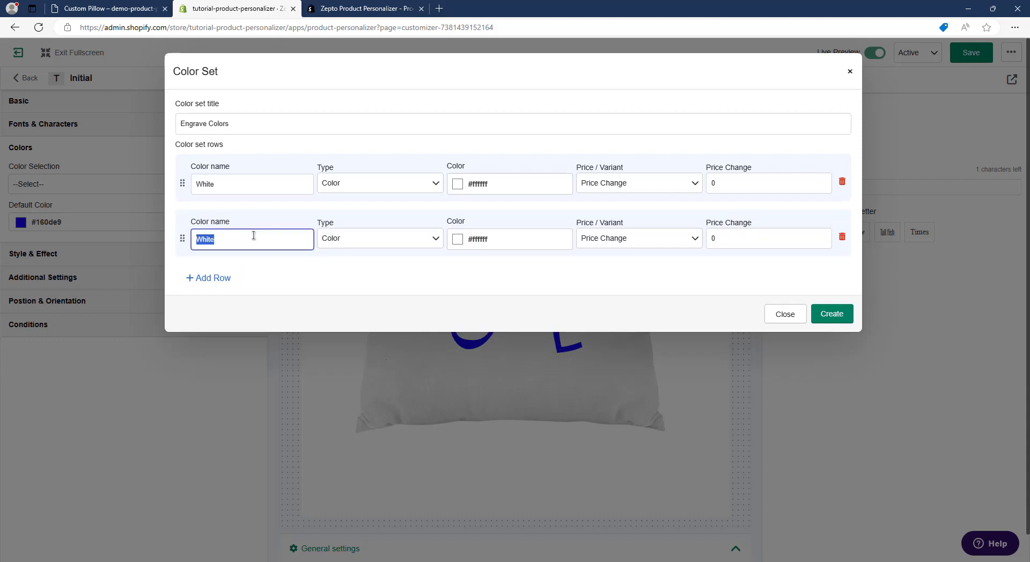
type("Black")
left_click(457, 240)
left_click(470, 274)
left_click_drag(443, 332, 424, 334)
left_click(264, 312)
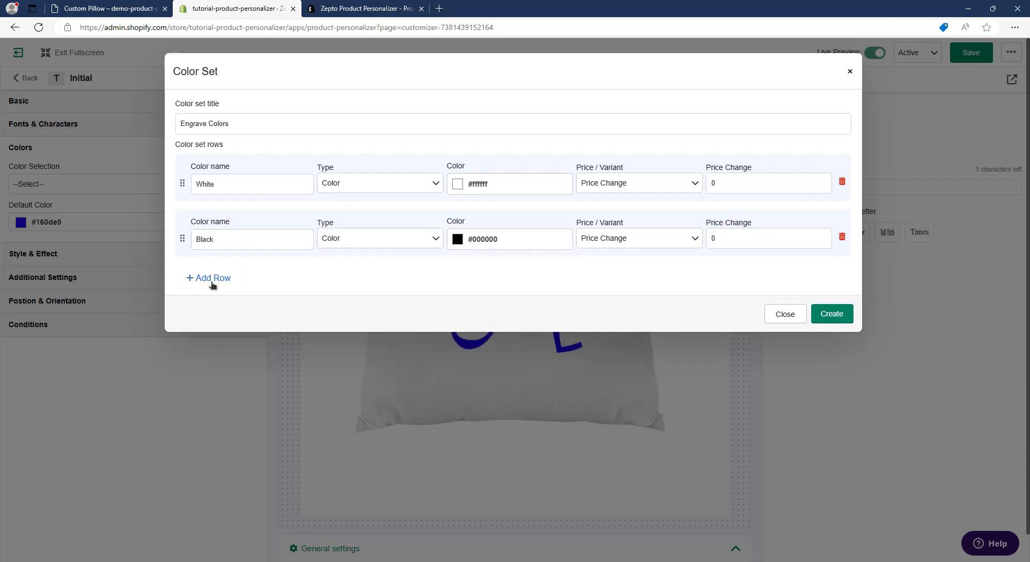
- Add a third row to the color set, named Red with the color #ff0000
left_click(209, 281)
double_click(259, 297)
type("Red")
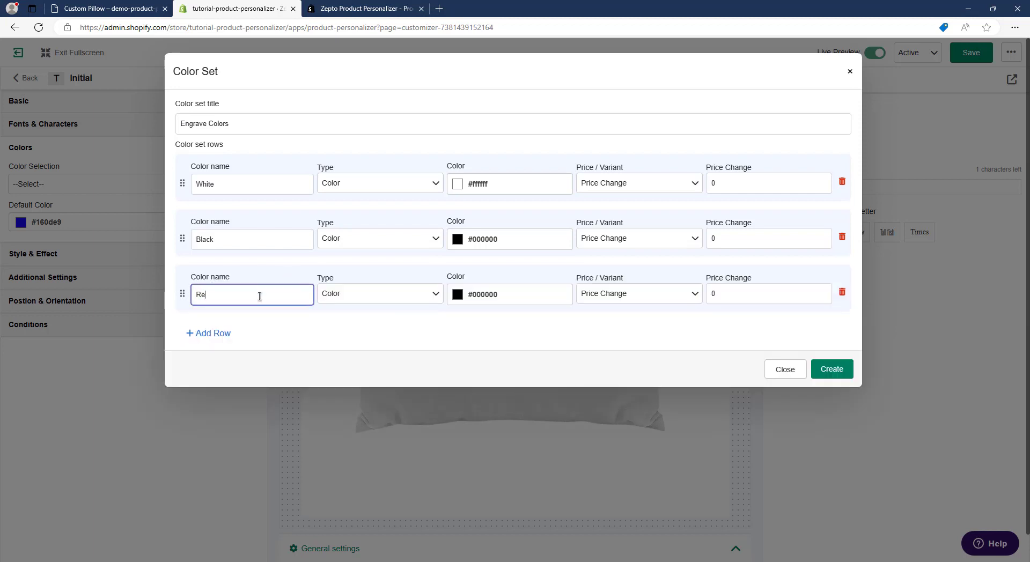
left_click(457, 295)
left_click_drag(543, 325, 600, 298)
left_click(588, 318)
- Add a fourth row to the color set, named Green with the color #00ff4c
left_click(217, 333)
double_click(240, 354)
type("Green")
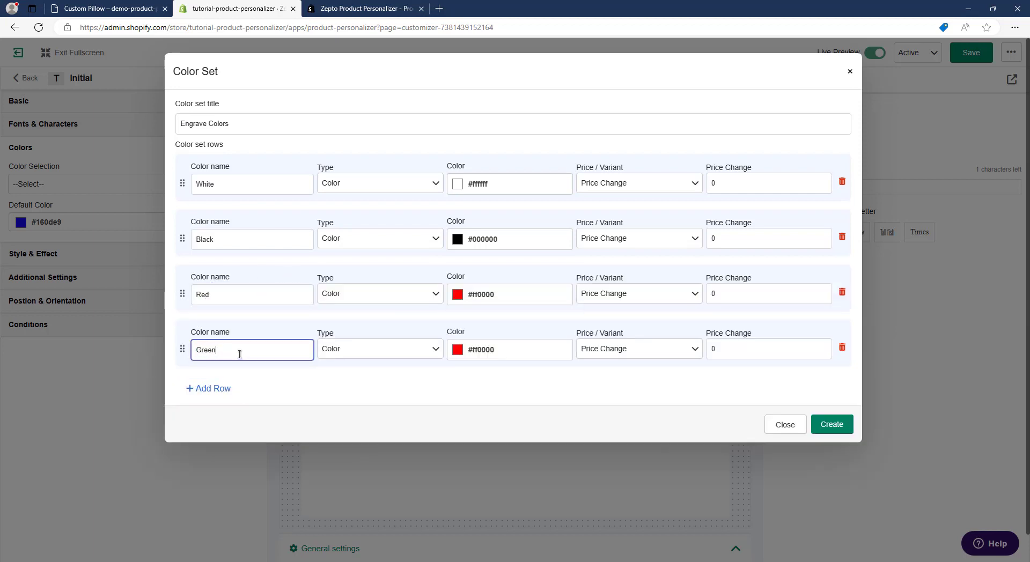
left_click(458, 350)
left_click(519, 388)
left_click_drag(567, 445, 545, 446)
left_click_drag(519, 388, 591, 352)
left_click(251, 374)
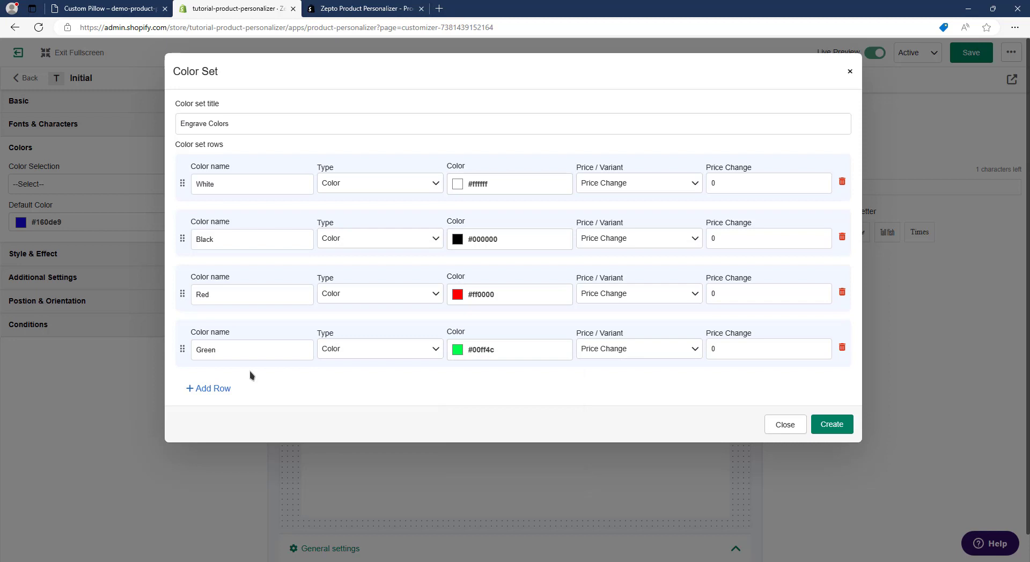
- Add a fifth row to the color set, named Blue with the color #0032fa
left_click(227, 387)
double_click(271, 403)
type("Blue")
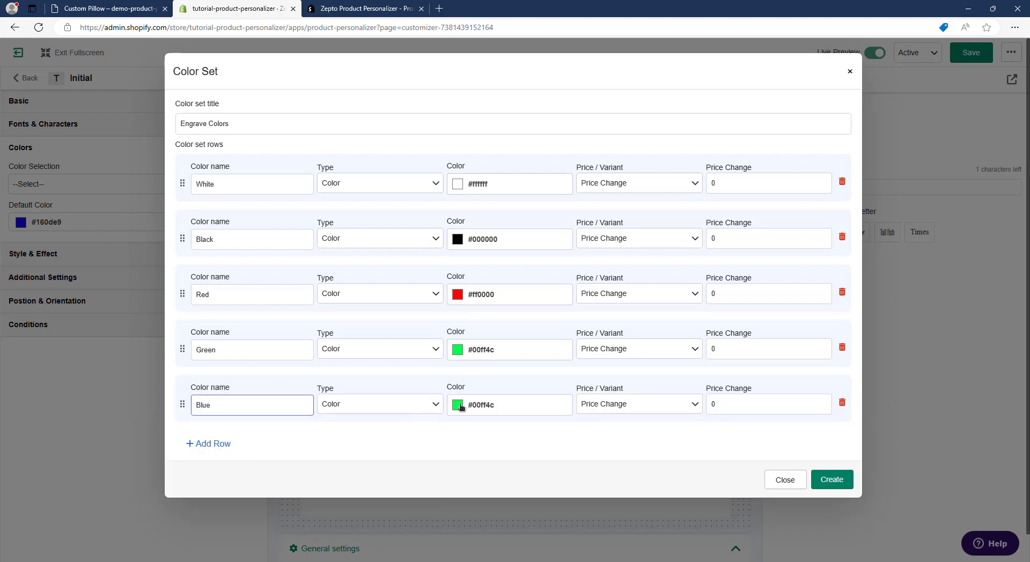
left_click(458, 406)
left_click_drag(558, 432, 588, 428)
left_click(590, 430)
- Adjust the Green row's color to #00f010
left_click(458, 350)
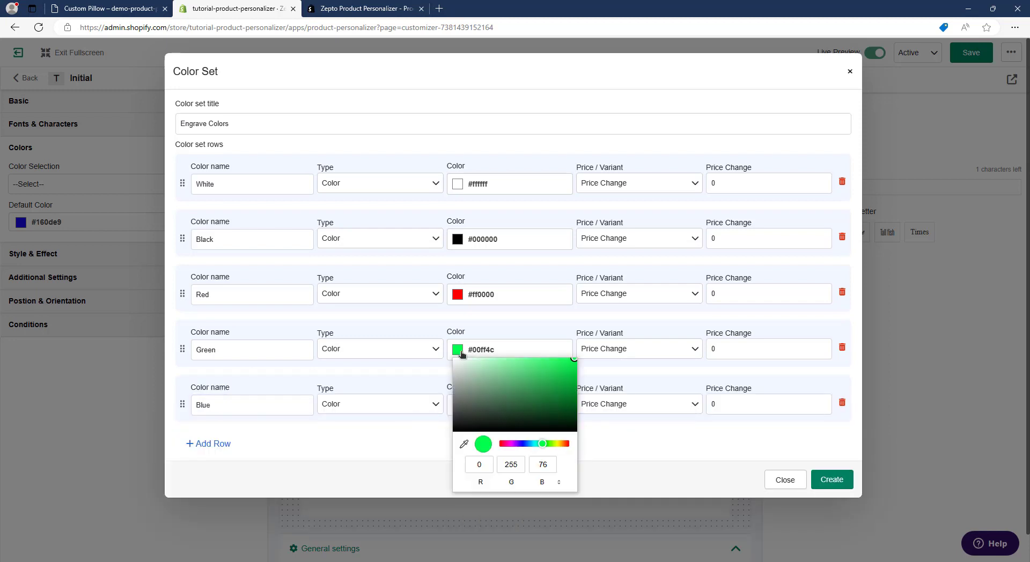
left_click_drag(539, 445, 545, 444)
left_click_drag(570, 381, 589, 368)
left_click(604, 378)
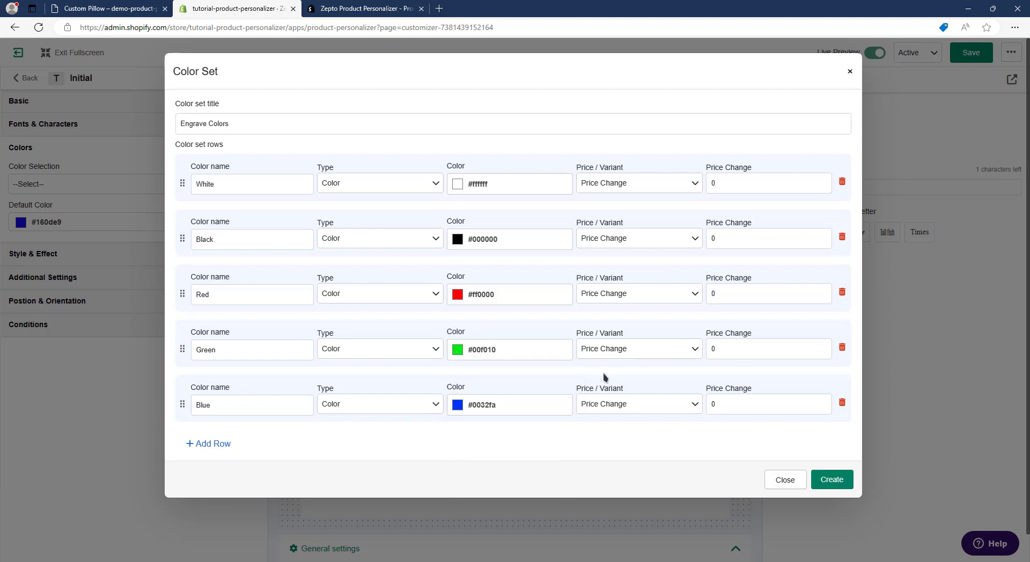
- Copy the Green row's color code and create the Engrave Colors set
double_click(471, 347)
key("ctrl+c")
left_click(833, 479)
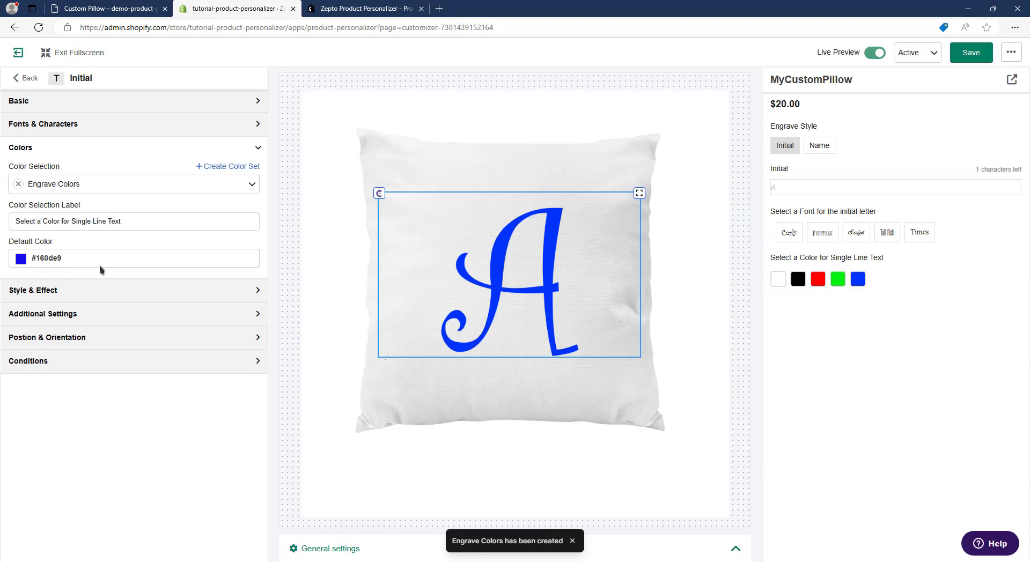
- Set the Initial element's default color to #00f010 using the copied green code
left_click(98, 261)
double_click(98, 261)
left_click(109, 259)
left_click_drag(109, 260, 14, 262)
key("ctrl+v")
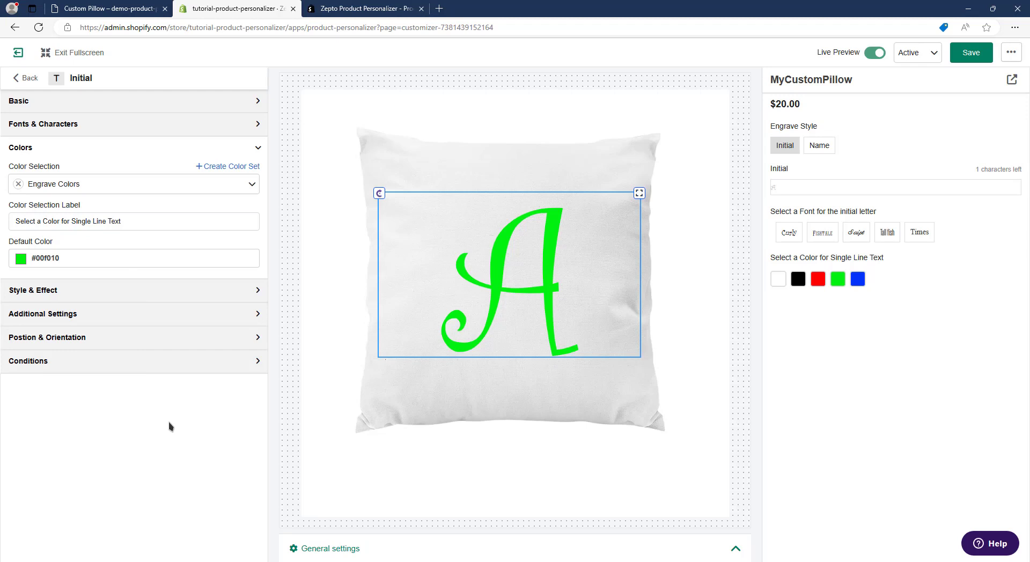
- Change the color selection label to "Select a Color for the initial letter" and save the personalization
left_click_drag(73, 220, 131, 219)
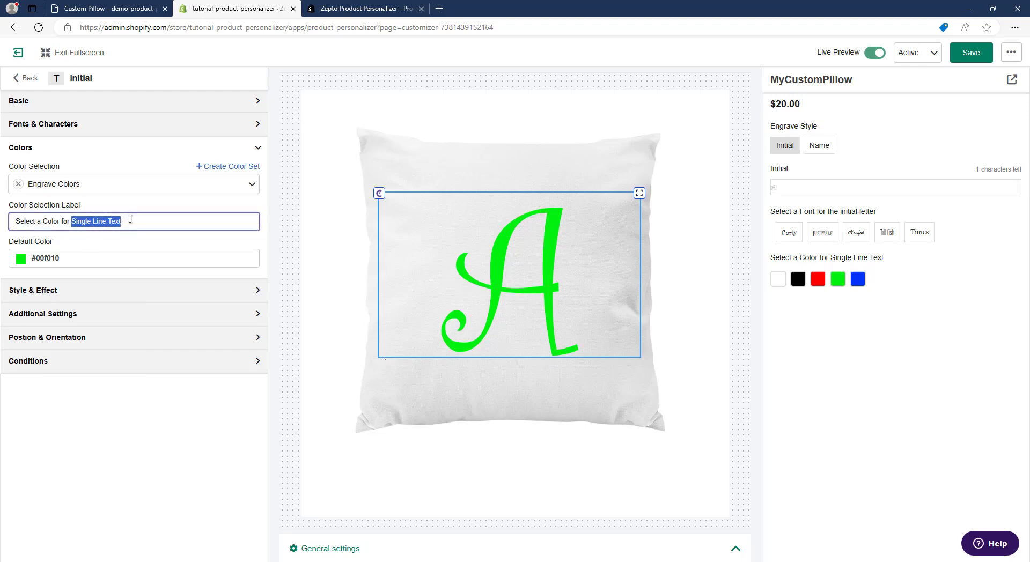
type("the initial lette")
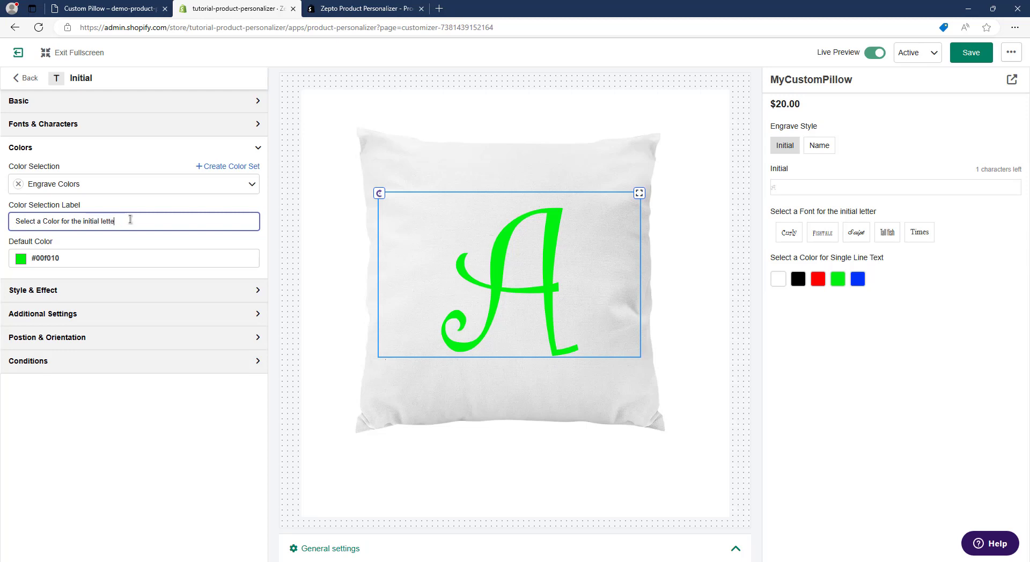
type("r")
left_click(181, 410)
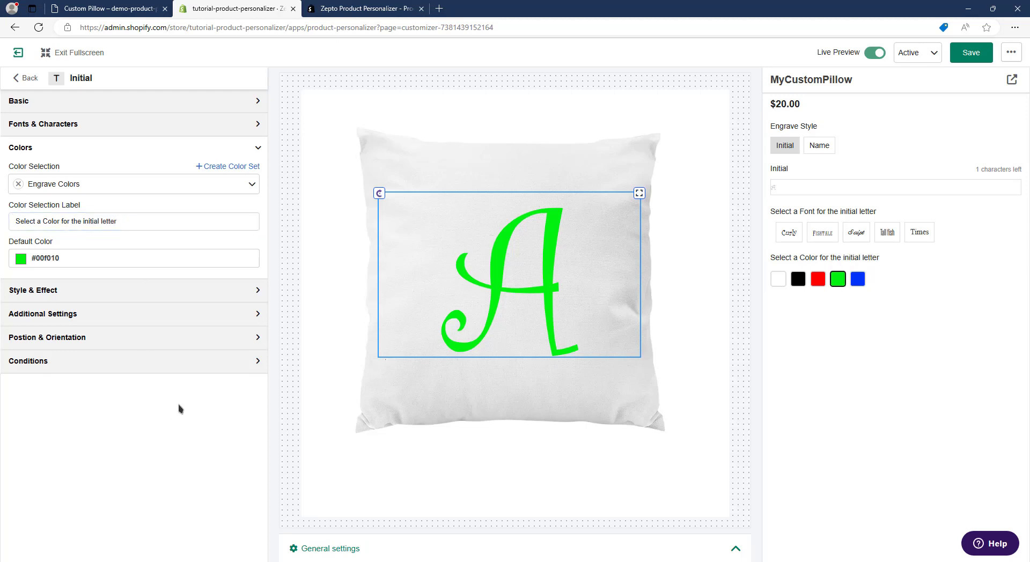
left_click(981, 57)
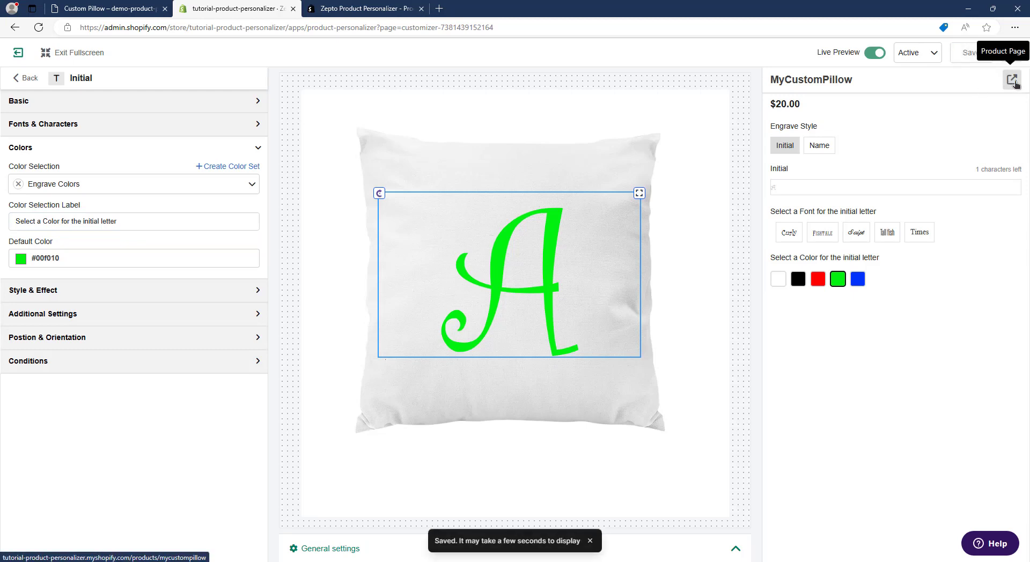
- Open the MyCustomPillow product page and preview an initial B in Curly and Fishtale, red and blue, plus the Name engrave style
left_click(1012, 80)
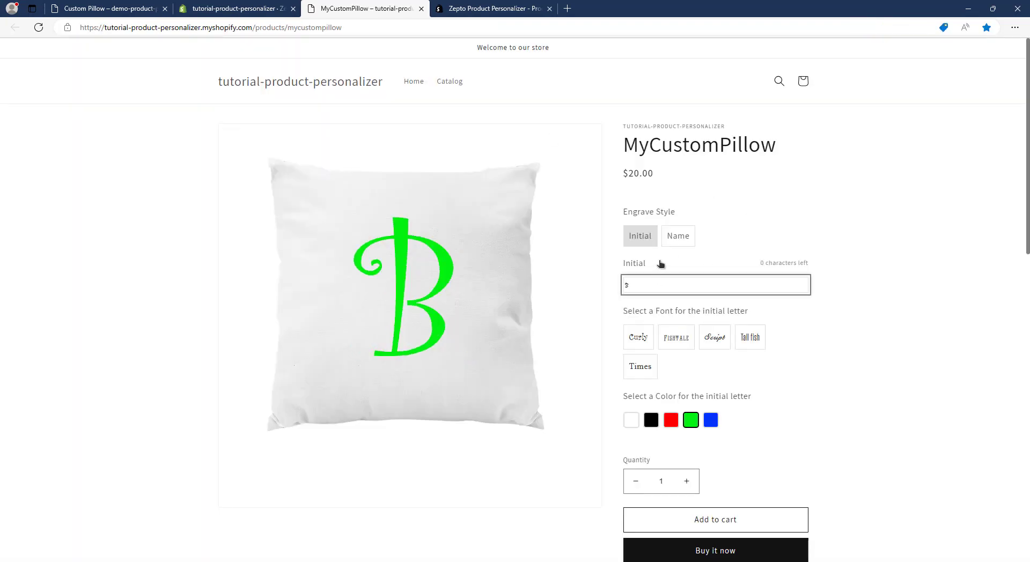
left_click(671, 347)
left_click(646, 343)
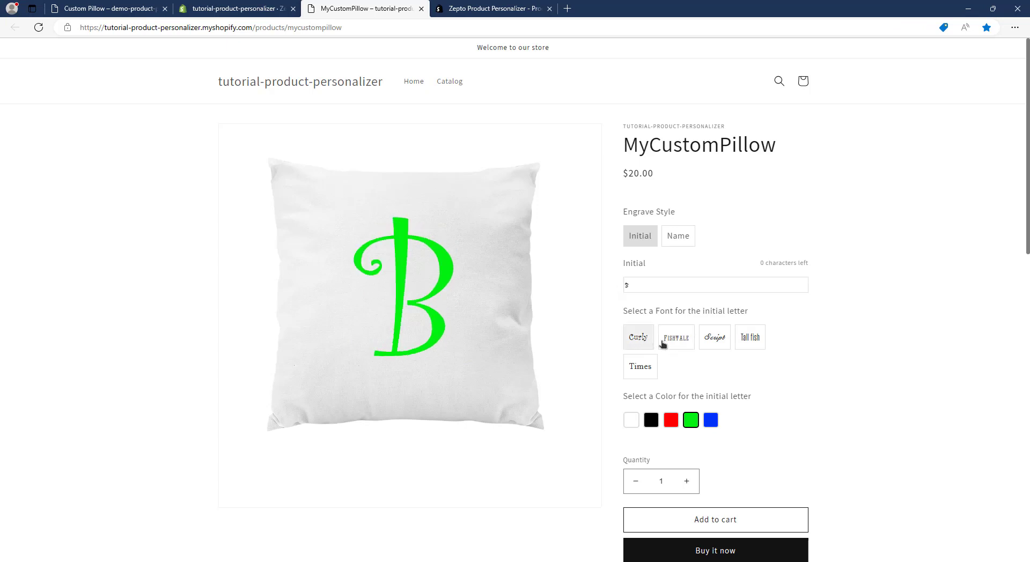
left_click(674, 342)
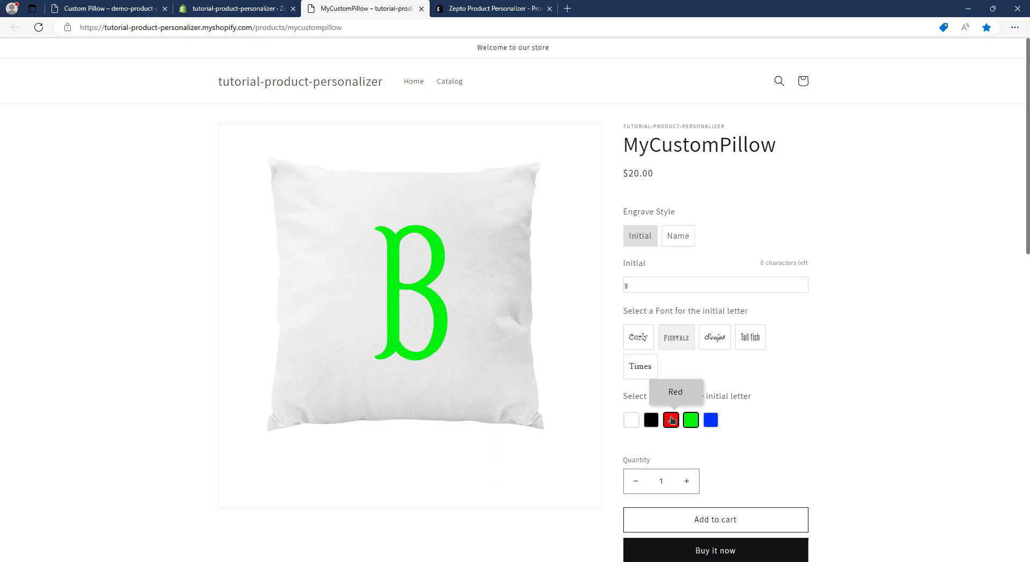
left_click(671, 420)
left_click(711, 420)
left_click(670, 420)
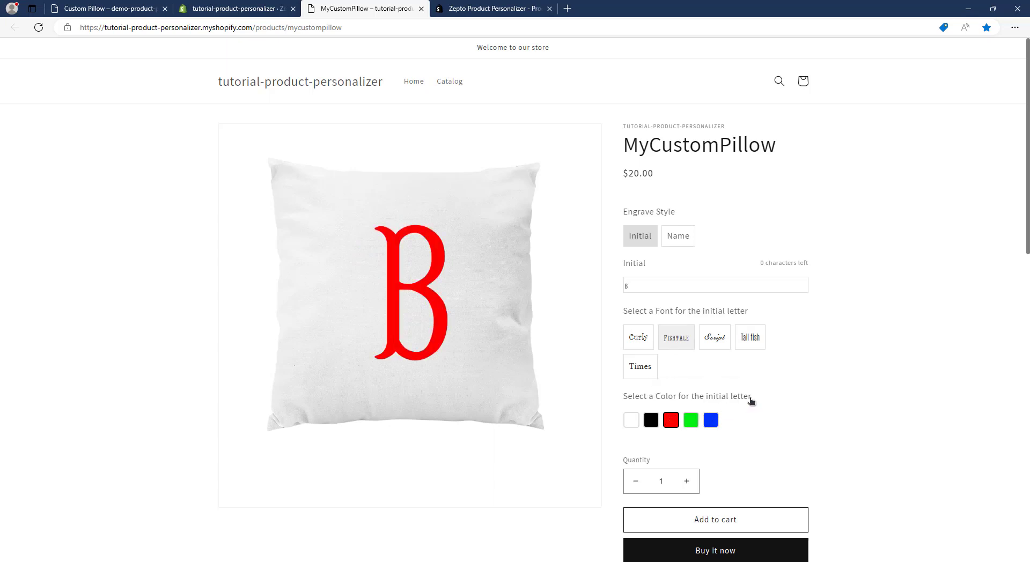
left_click(680, 244)
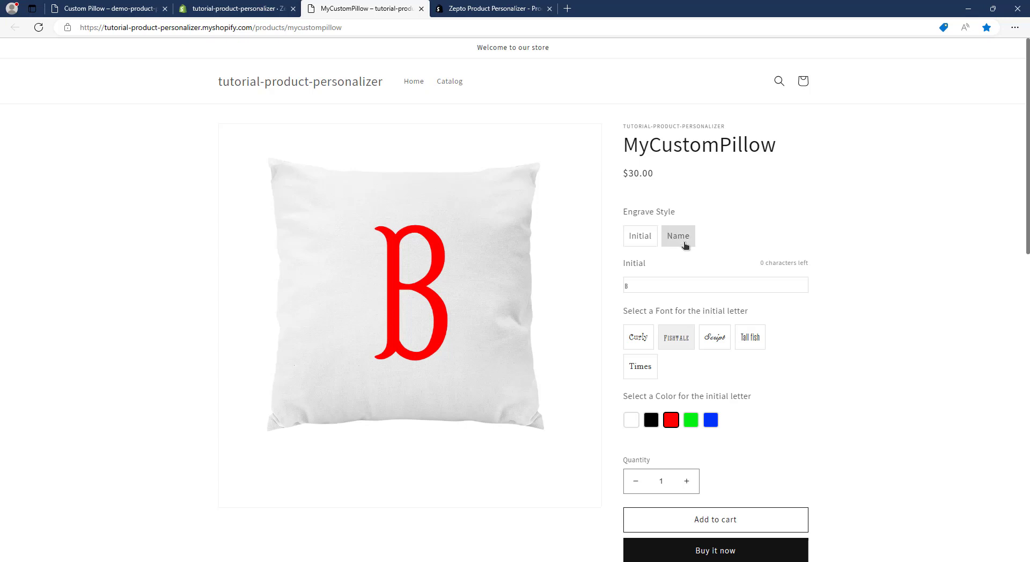
- Return to the personalizer editor, reopen the Initial element and compare the Name and Initial engrave styles in the live preview
left_click(241, 4)
left_click(21, 80)
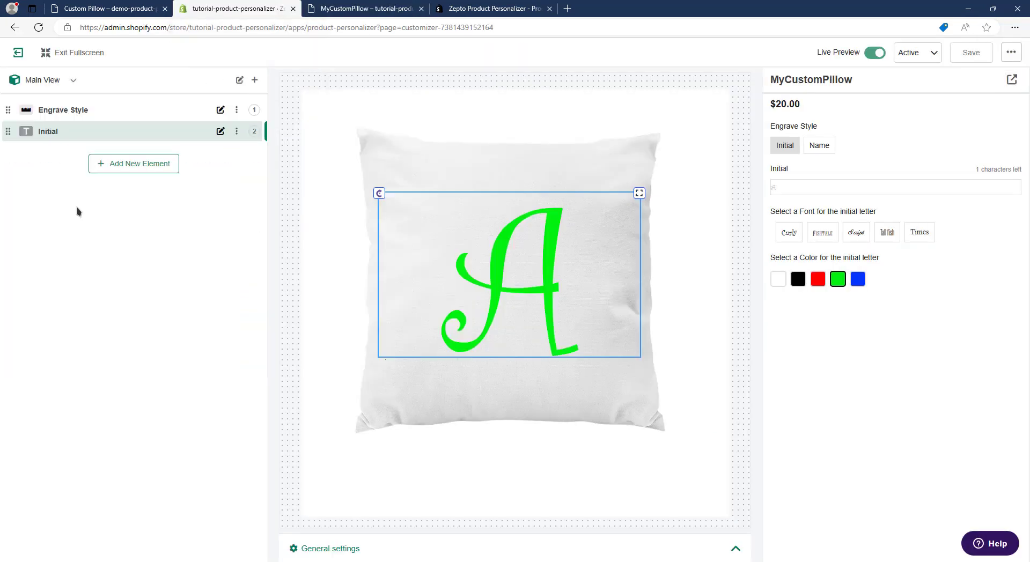
left_click(69, 132)
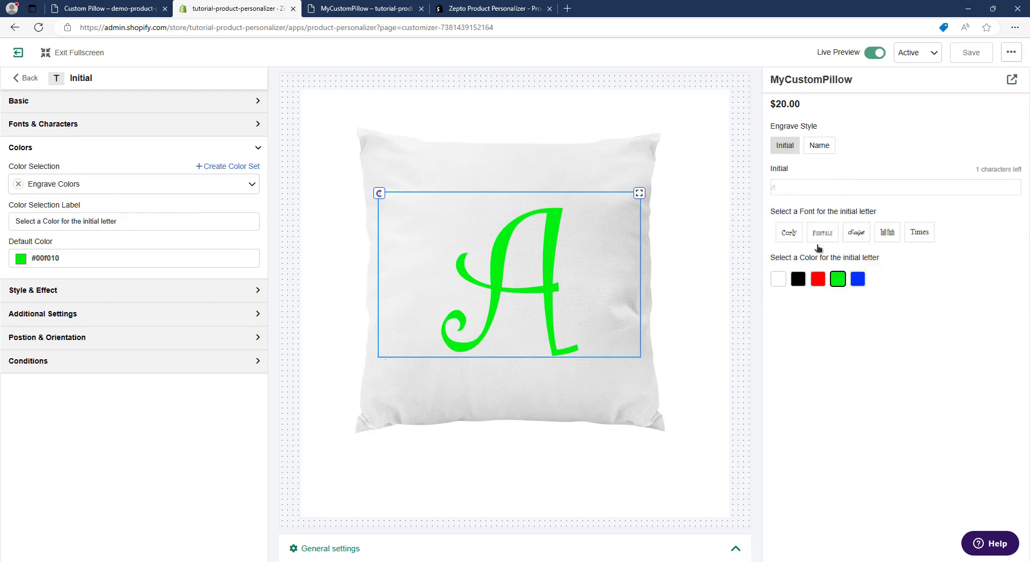
left_click(818, 149)
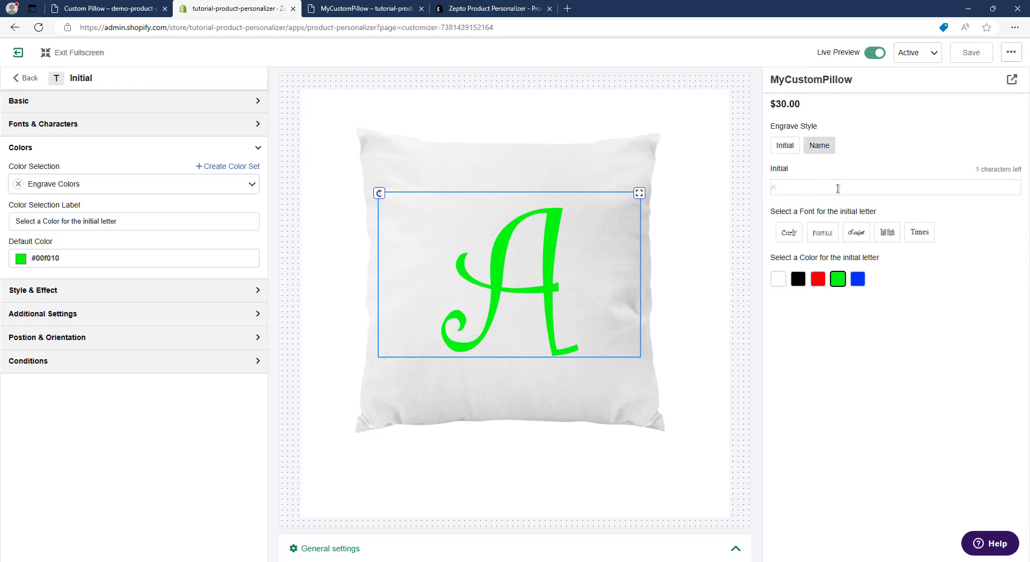
left_click(789, 151)
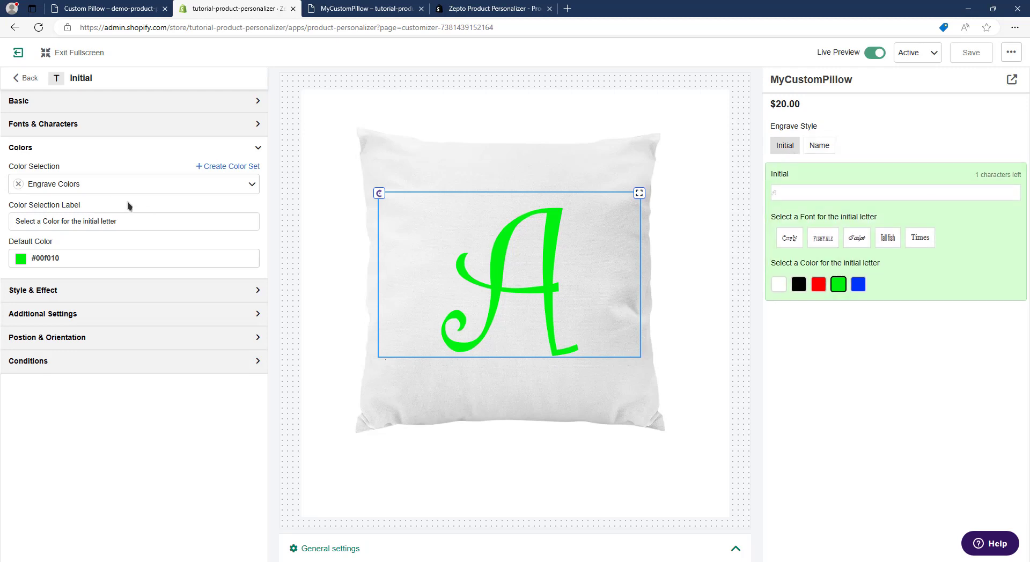
- Add a condition showing the Initial element only when Engrave Style equals Initial, and test it by switching engrave styles in the preview
left_click(124, 362)
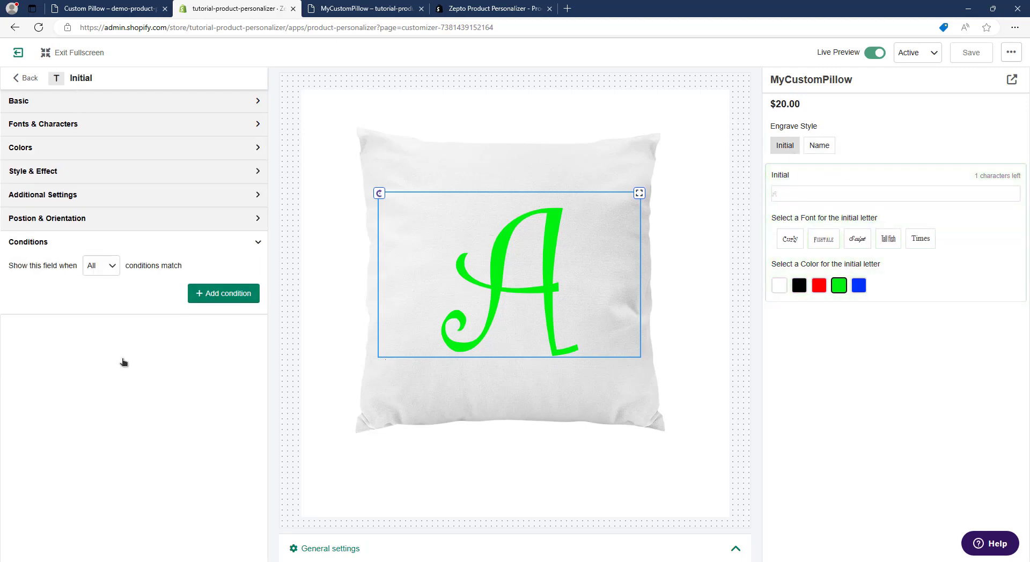
left_click(217, 295)
left_click(81, 317)
left_click(49, 340)
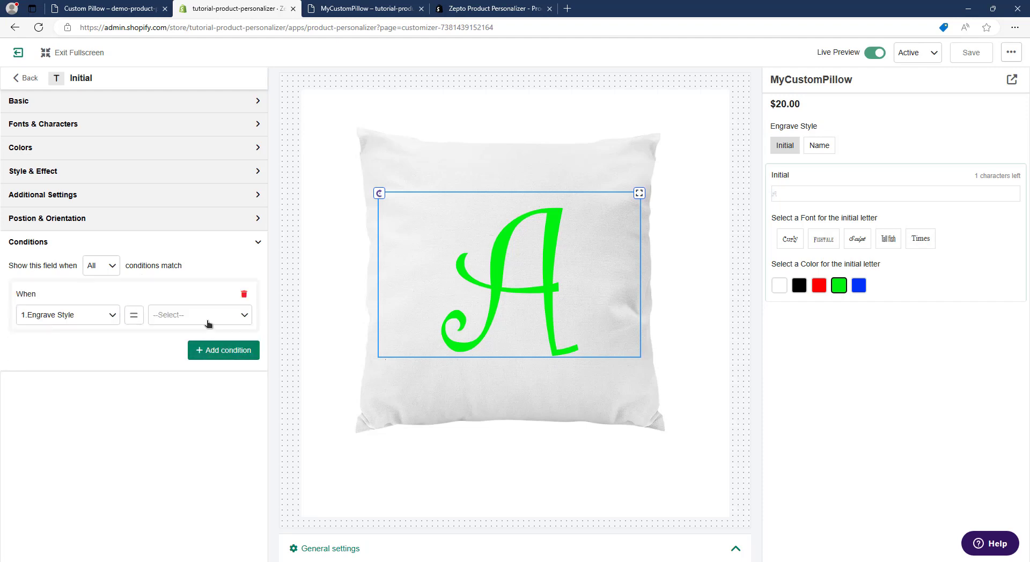
left_click(205, 320)
left_click(177, 382)
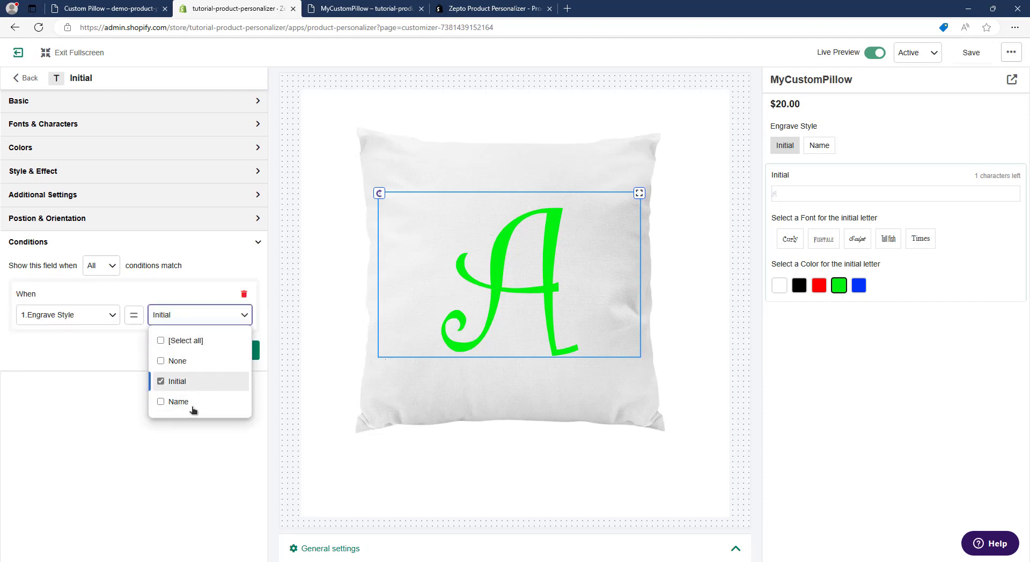
left_click(191, 430)
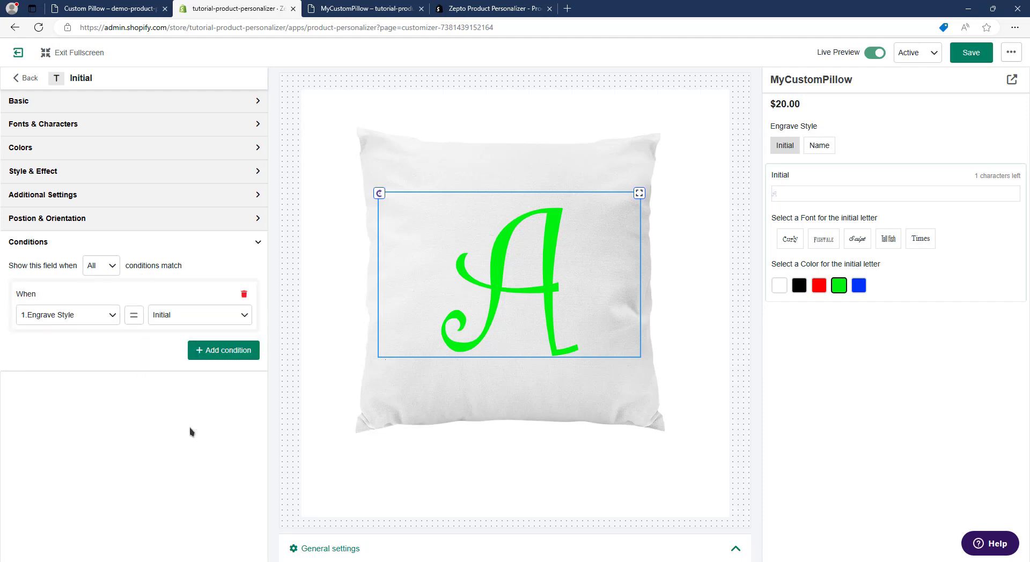
left_click(819, 150)
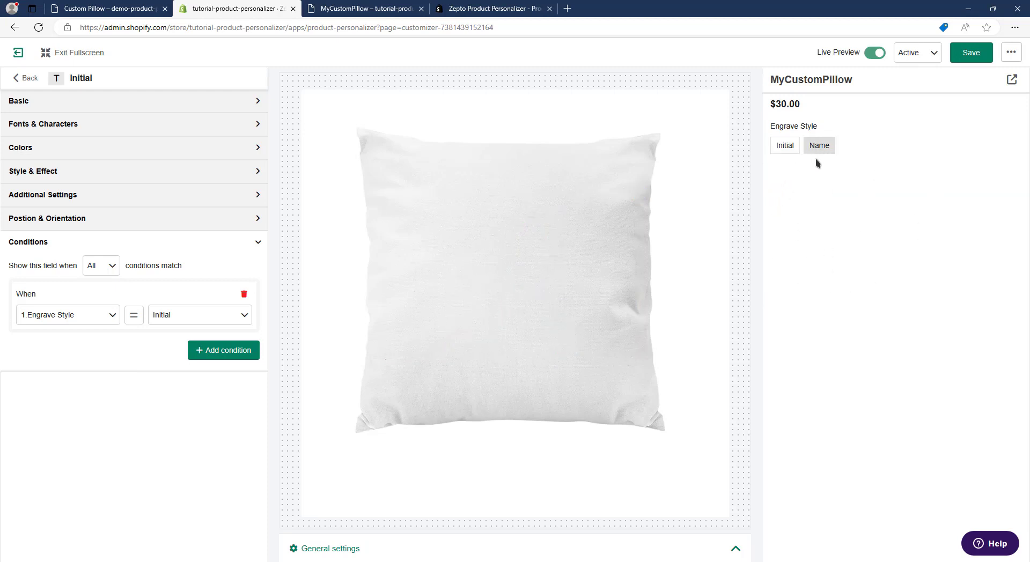
left_click(791, 149)
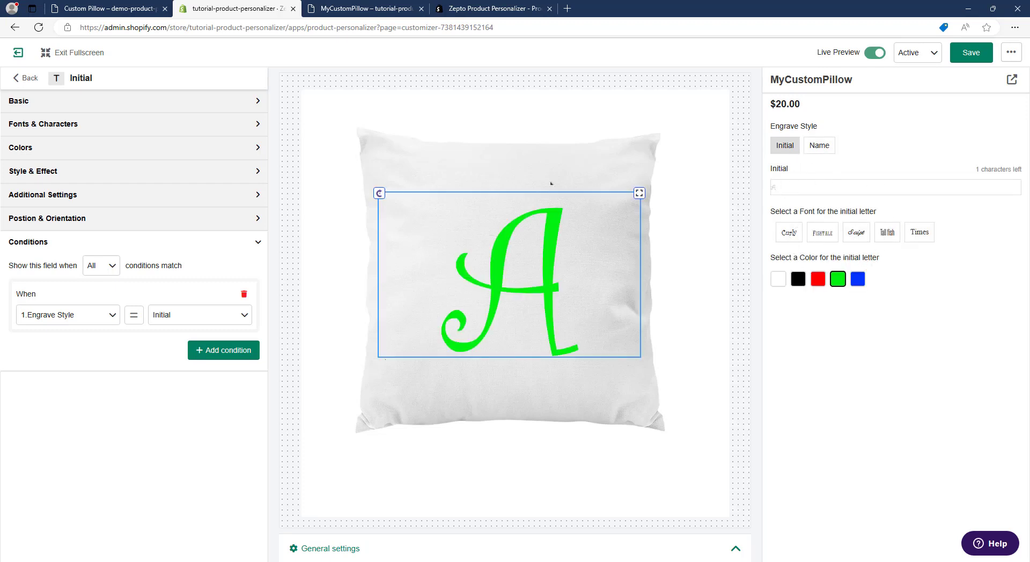
- Duplicate the Initial element and change the copy's label to "Name"
left_click(24, 78)
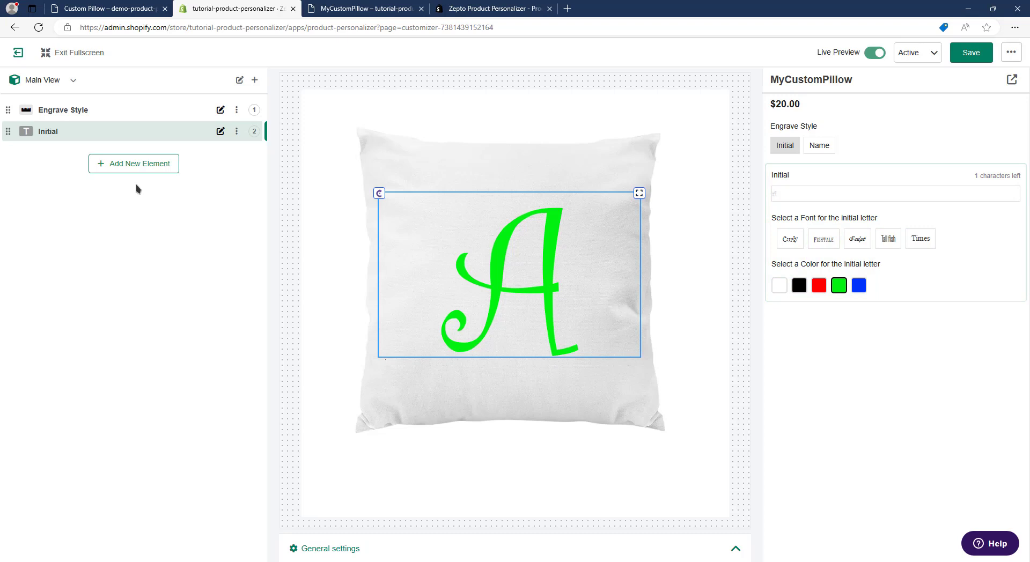
left_click(236, 132)
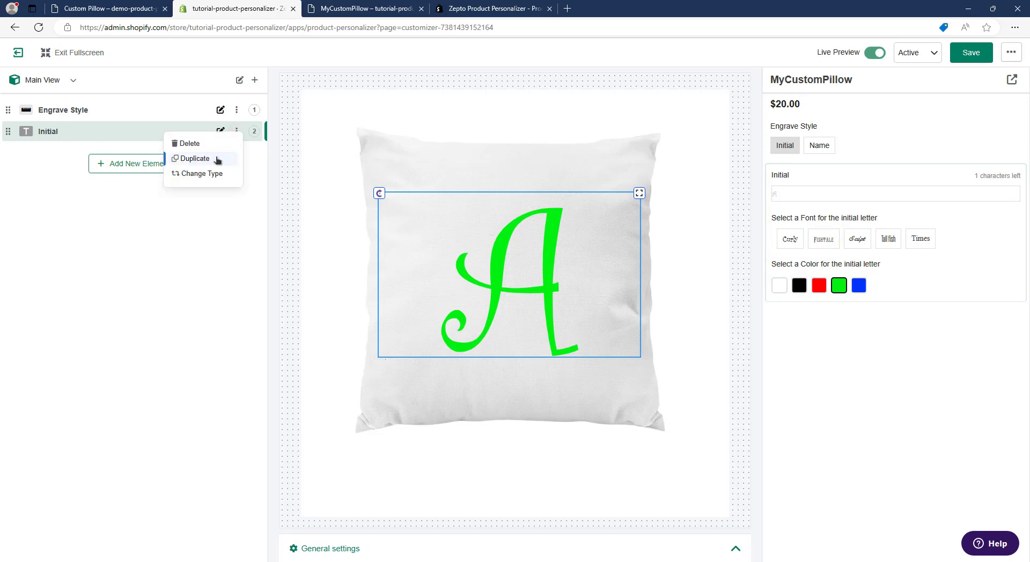
left_click(194, 159)
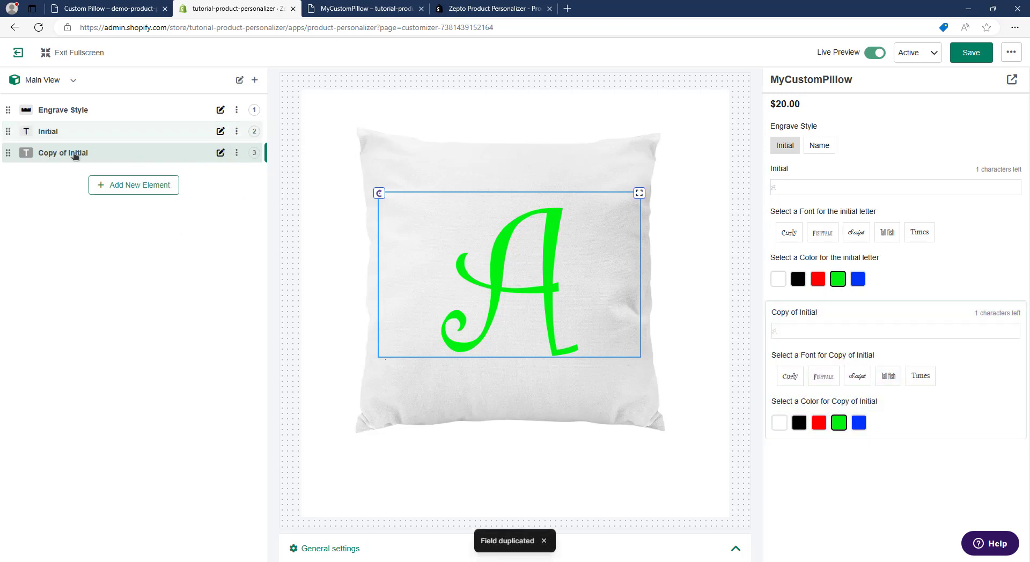
left_click(75, 156)
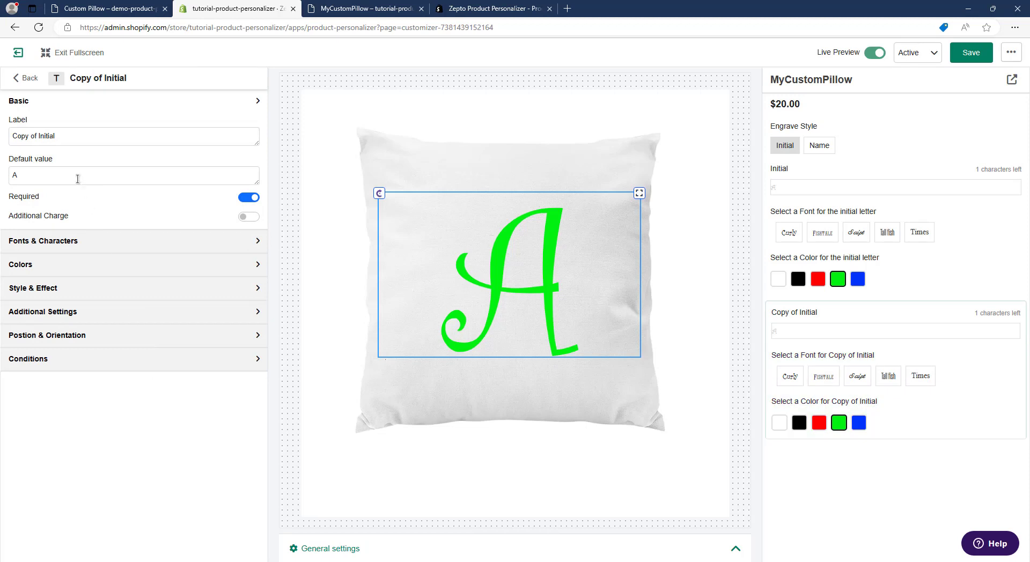
triple_click(84, 139)
type("Nam")
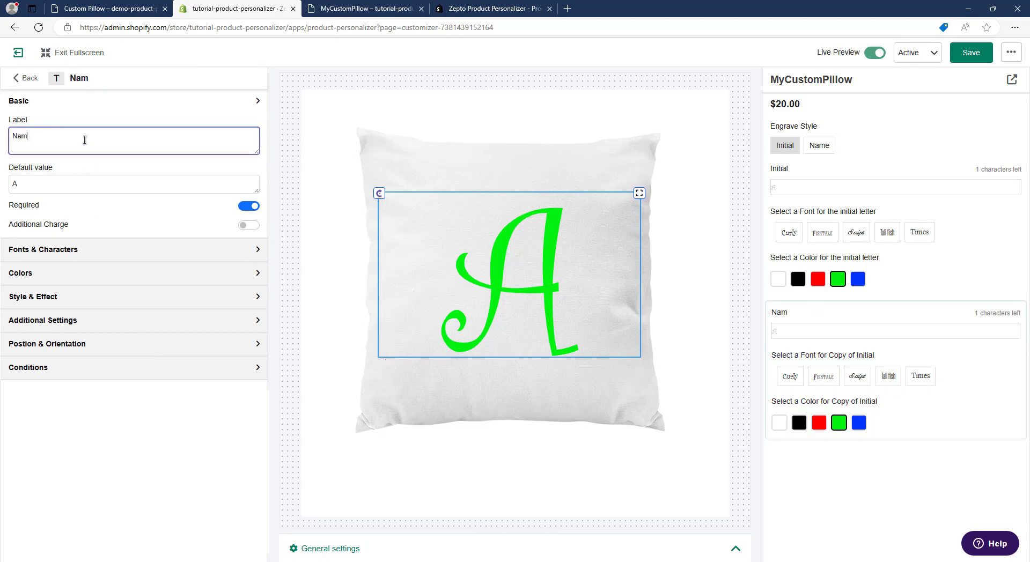
type("e")
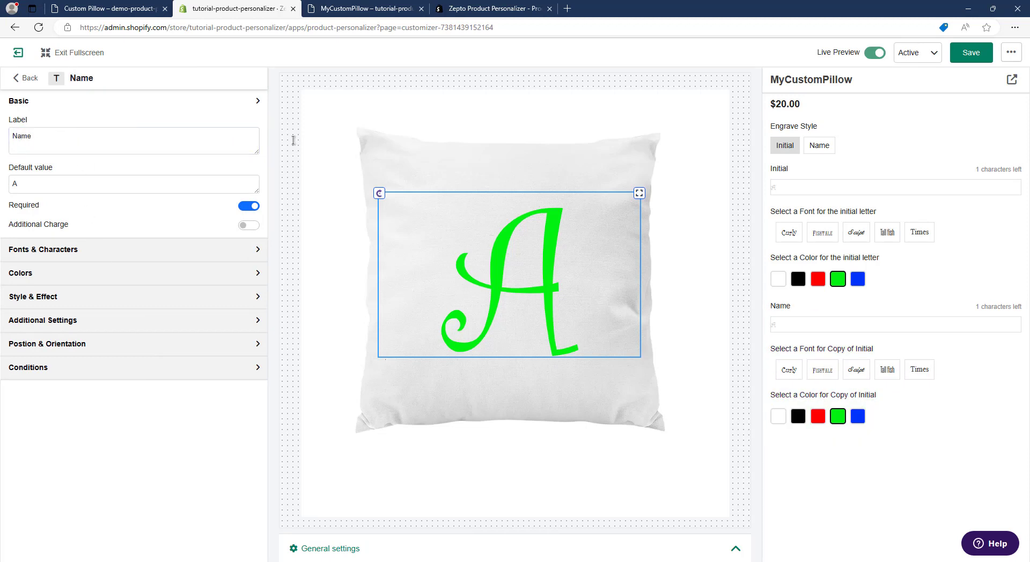
- Change the Name element's condition to show it when Engrave Style equals Name, and test both engrave styles in the live preview
left_click(826, 149)
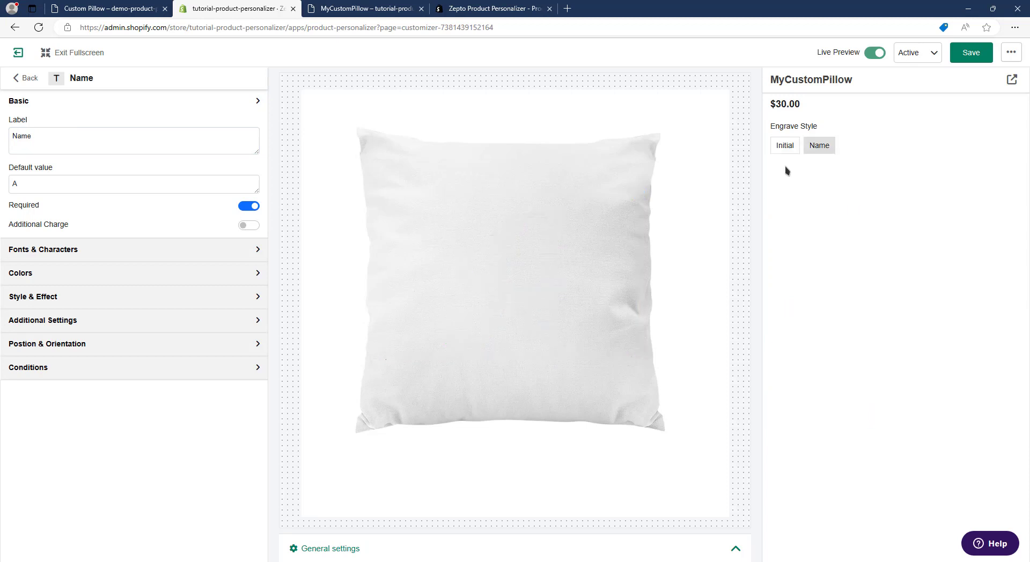
left_click(139, 367)
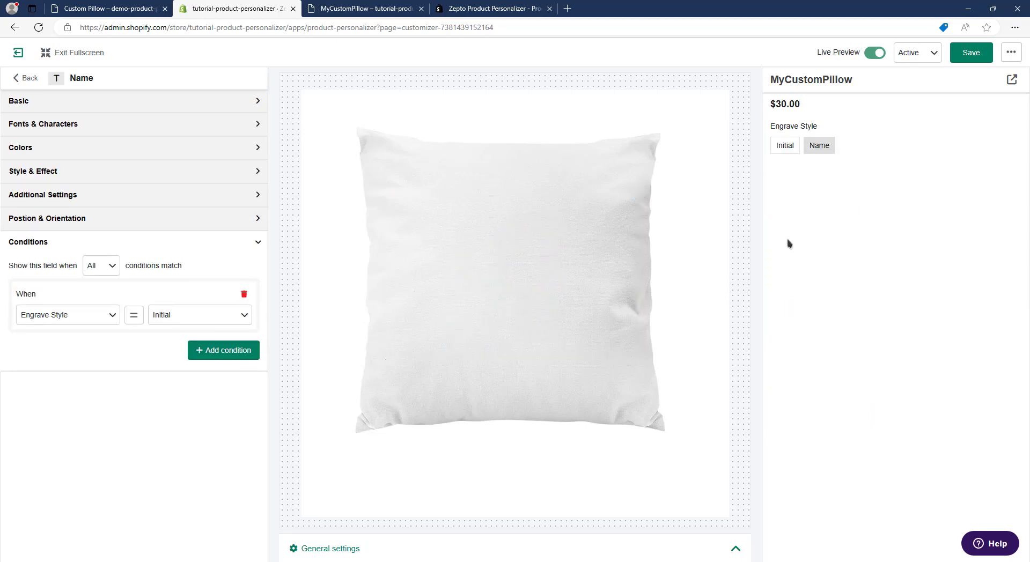
left_click(169, 320)
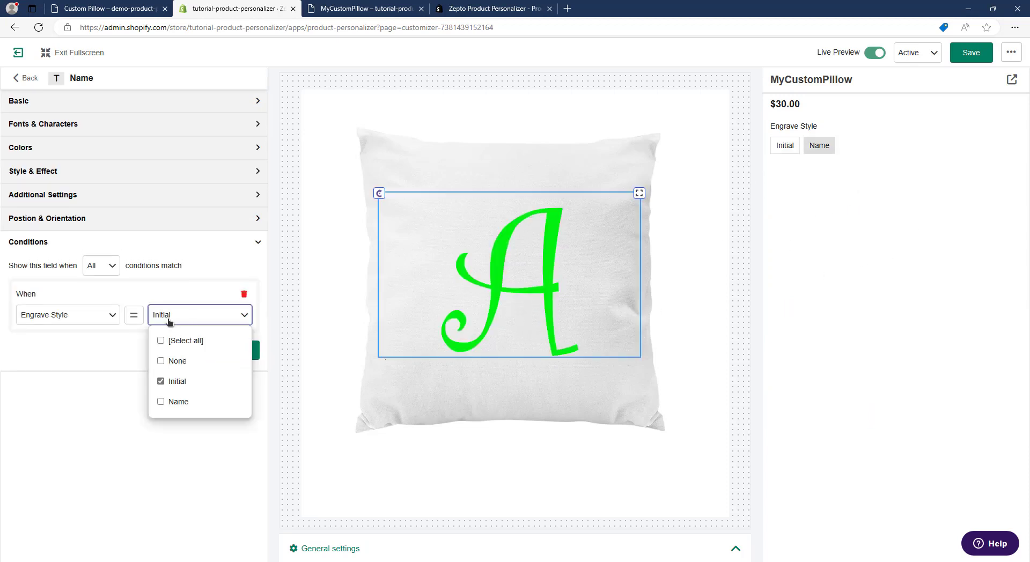
left_click(183, 402)
left_click(182, 382)
left_click(117, 389)
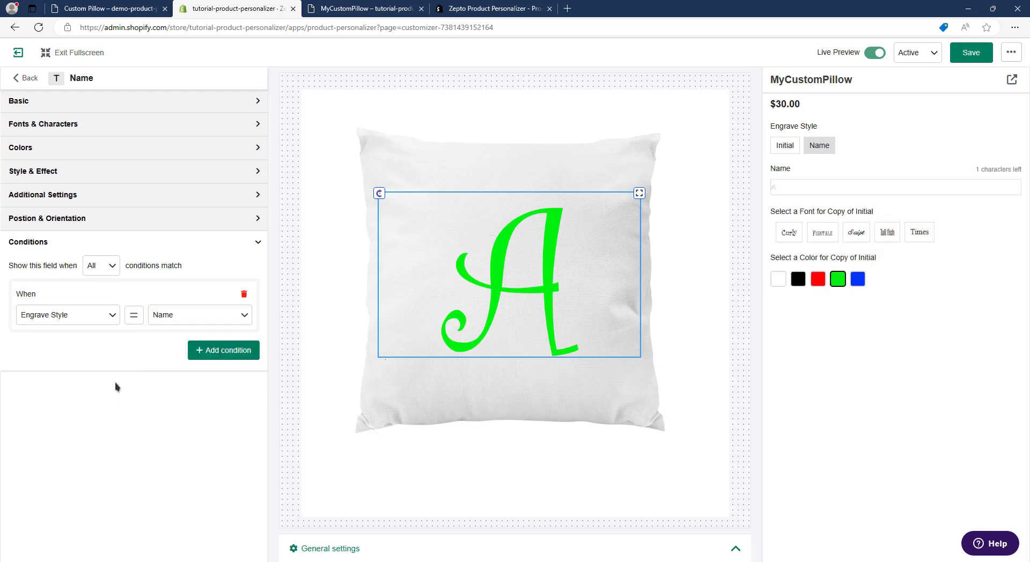
left_click(796, 150)
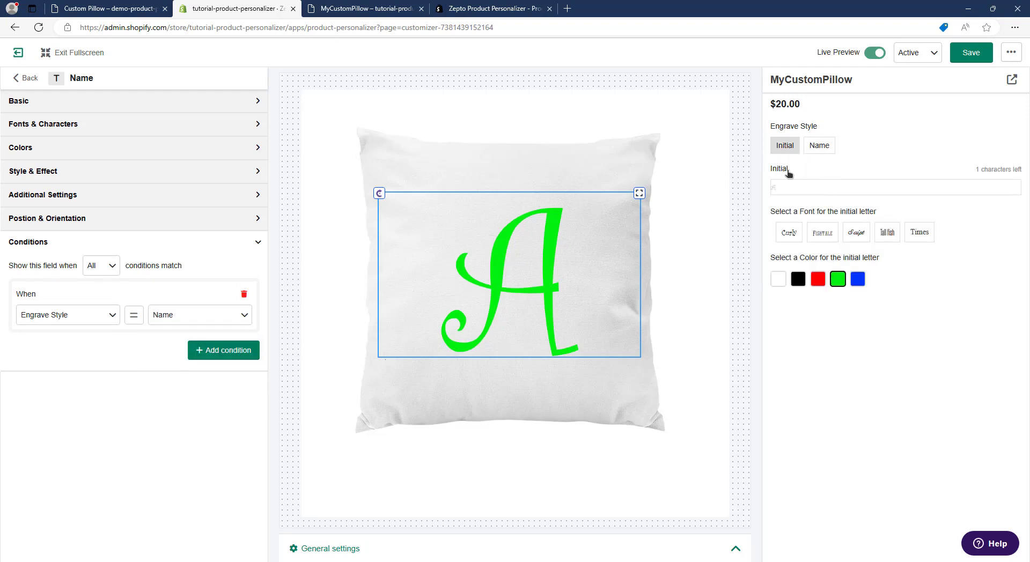
left_click(817, 150)
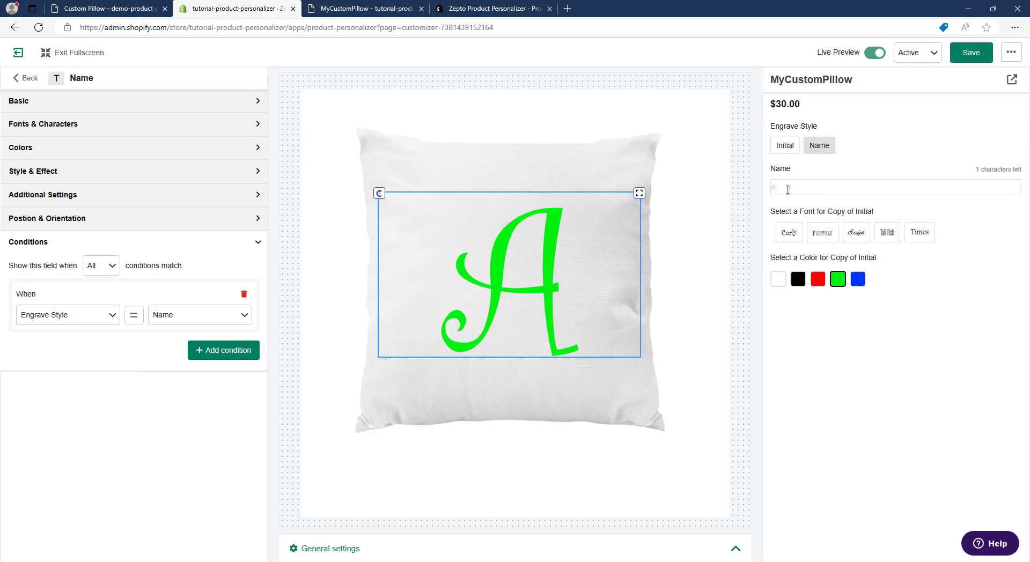
- Set the Name element's maximum characters to 10 and replace its default value with a sample first name
left_click(102, 128)
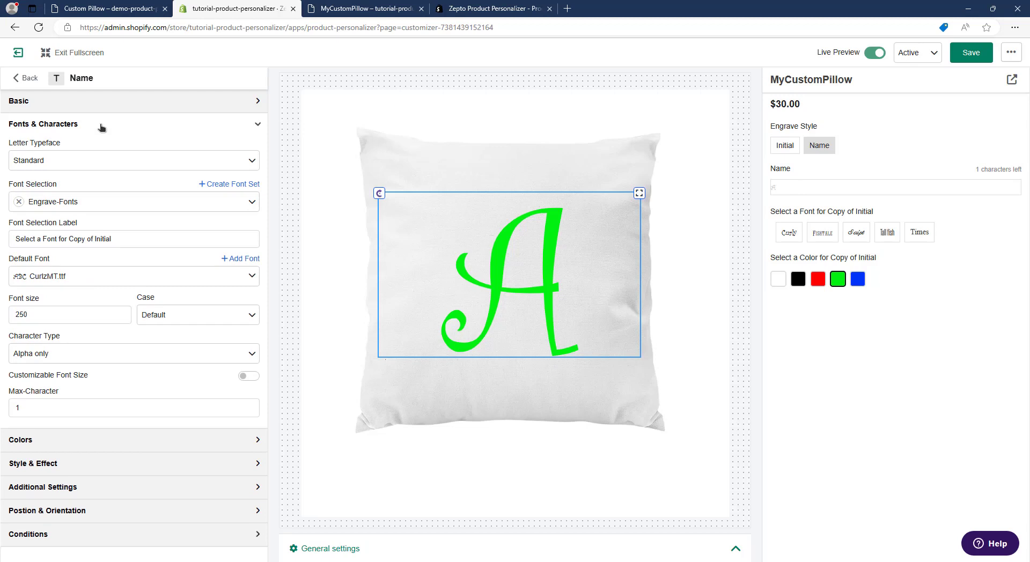
left_click(107, 413)
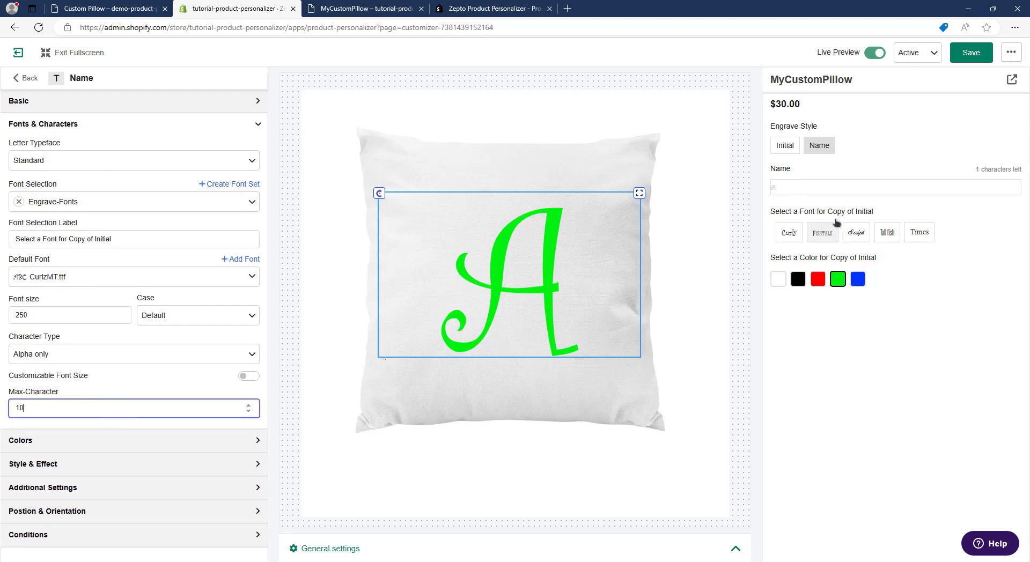
left_click(817, 187)
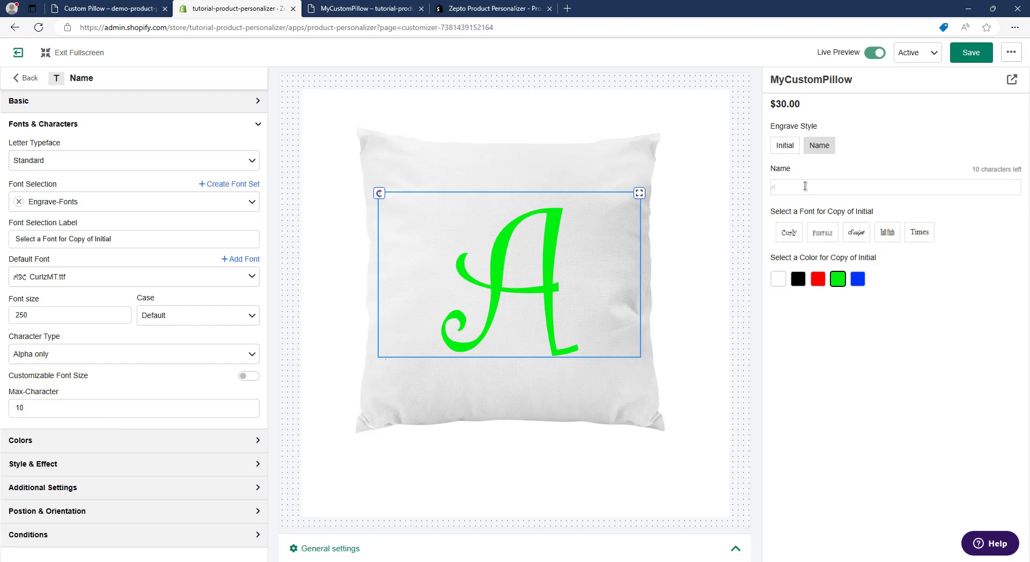
left_click(215, 102)
double_click(85, 184)
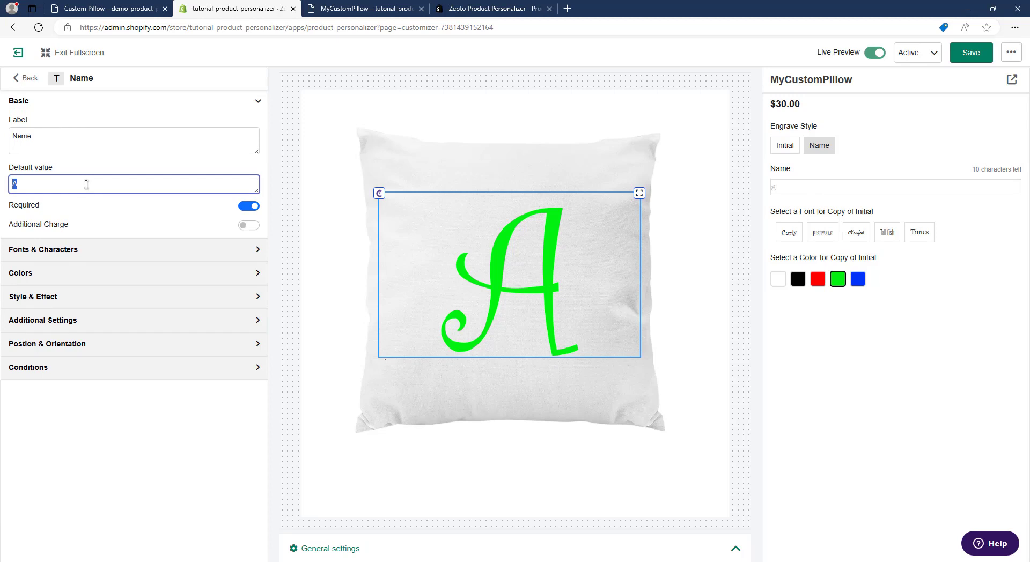
type("John")
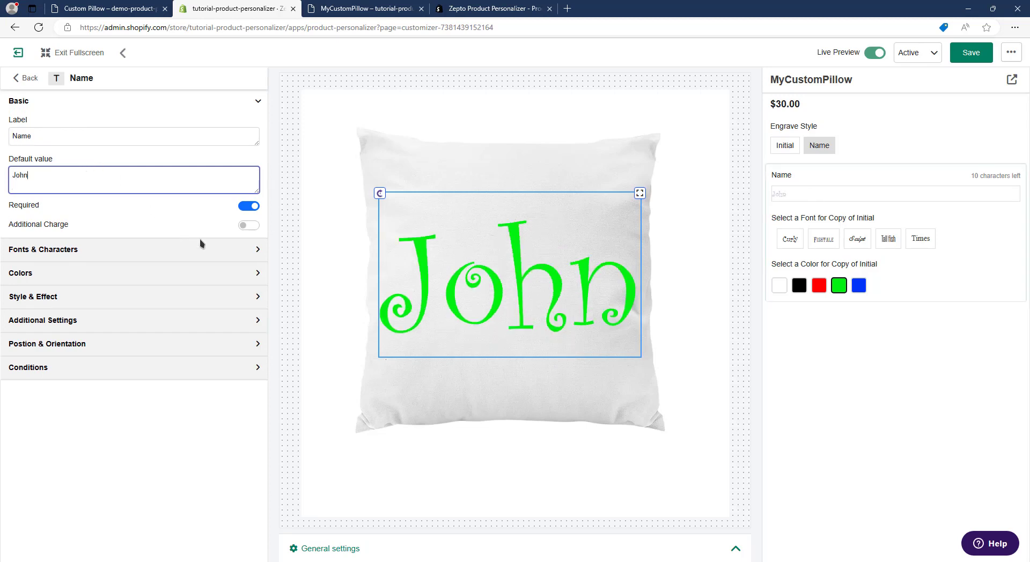
- Set the Name element's font size to 120 and resize its text box to about 28.5% high, positioned at about 28.7% Y
left_click(232, 251)
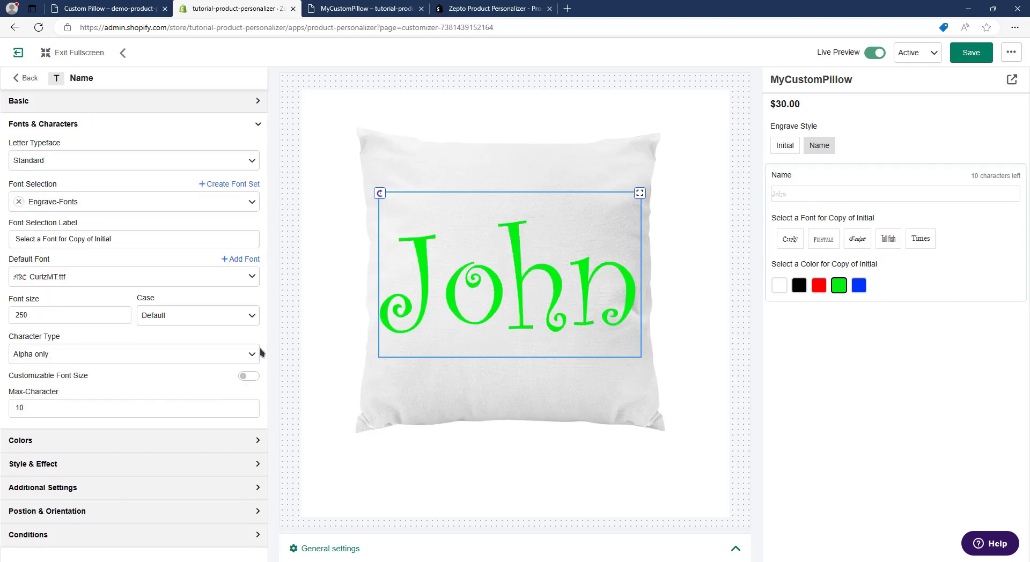
left_click(79, 316)
double_click(78, 316)
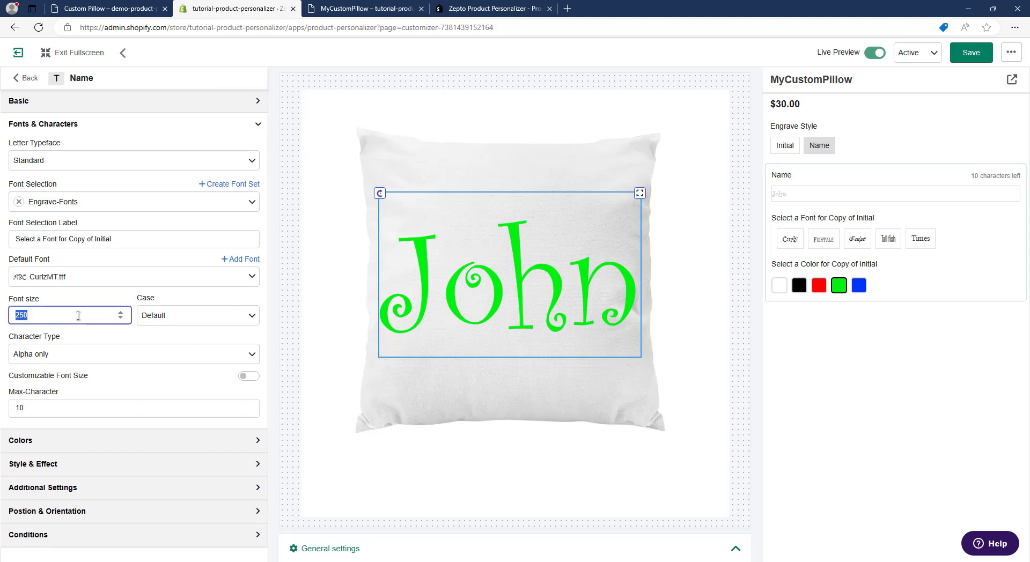
type("120")
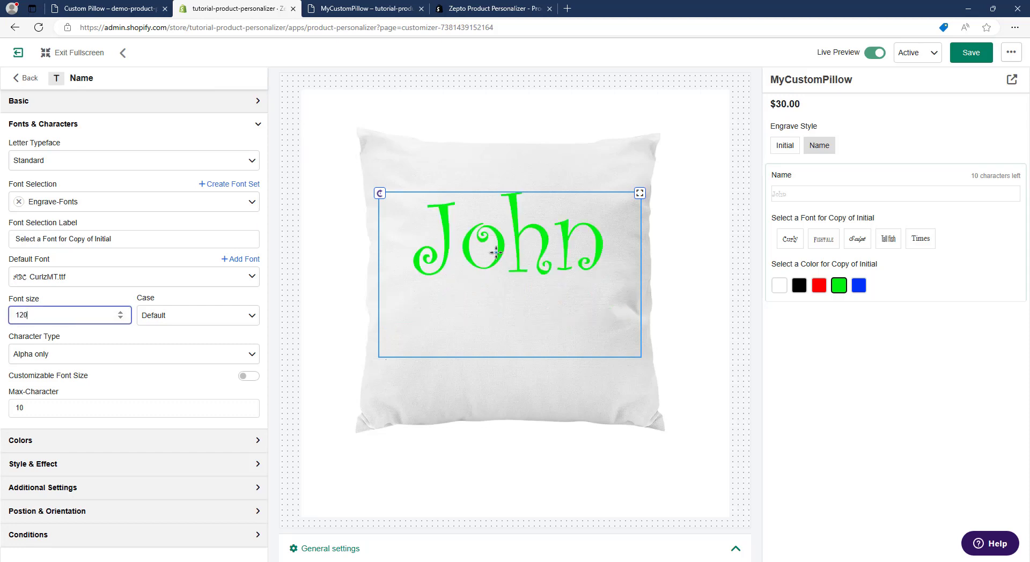
left_click_drag(520, 359, 530, 294)
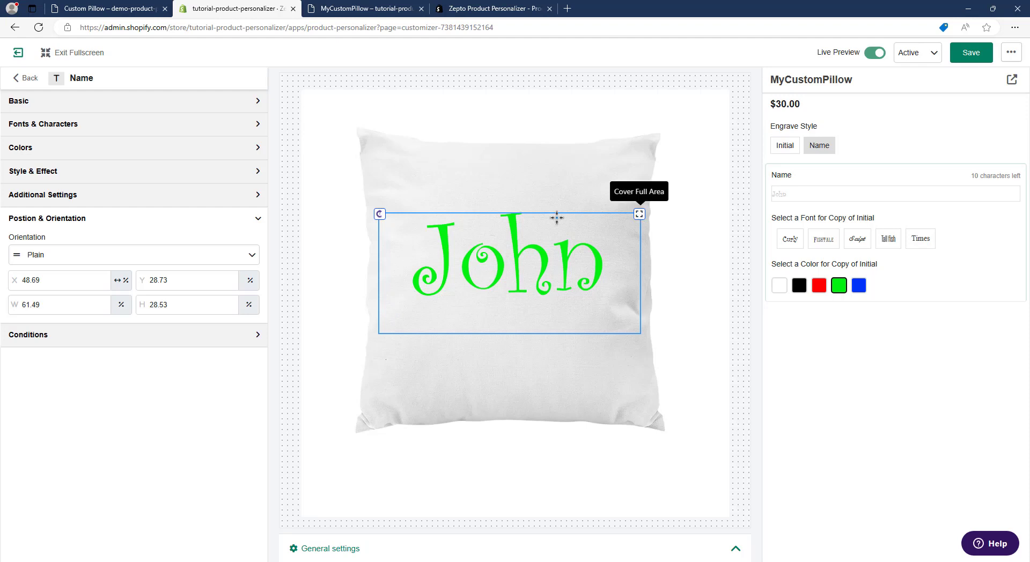
- Change the Name element's font selection label to "Select a Font for Name" and set its case to UPPERCASE
left_click(146, 130)
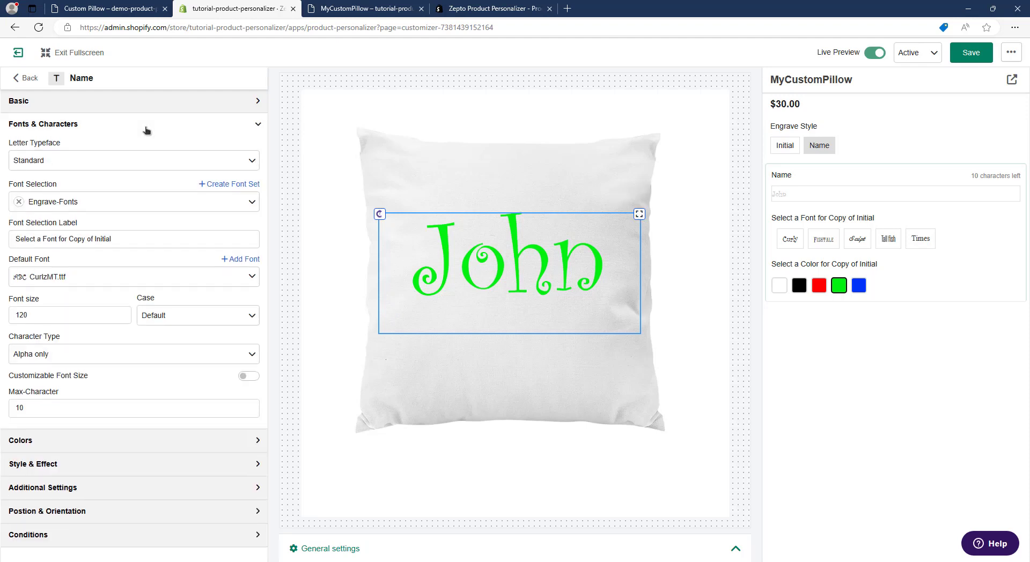
left_click_drag(69, 241, 152, 241)
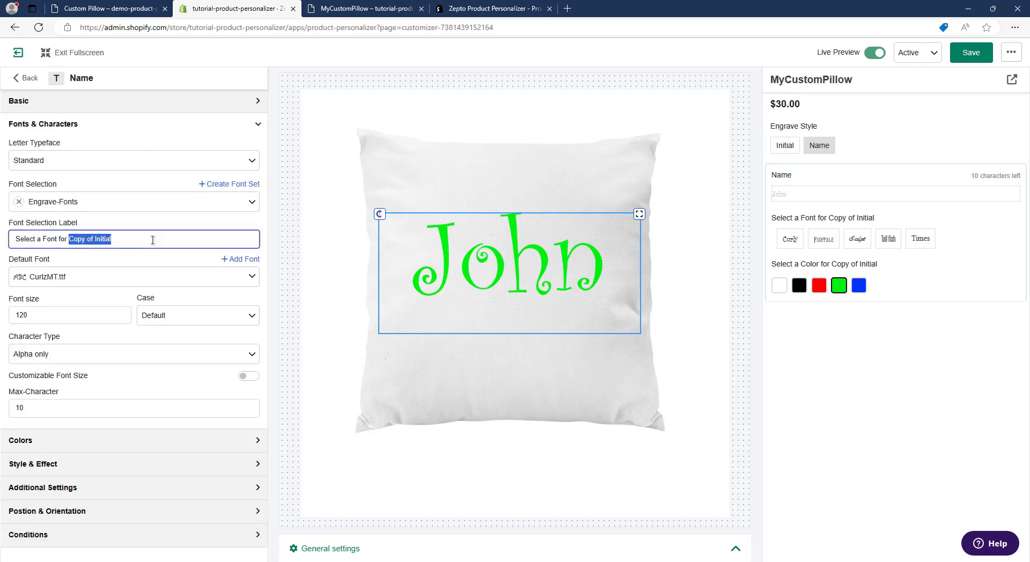
type("Name")
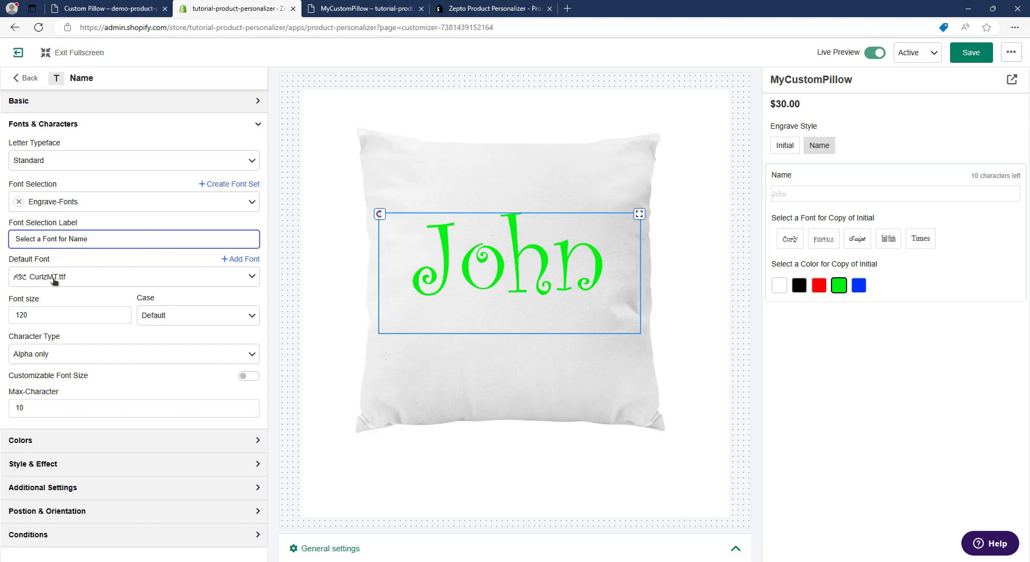
left_click(214, 316)
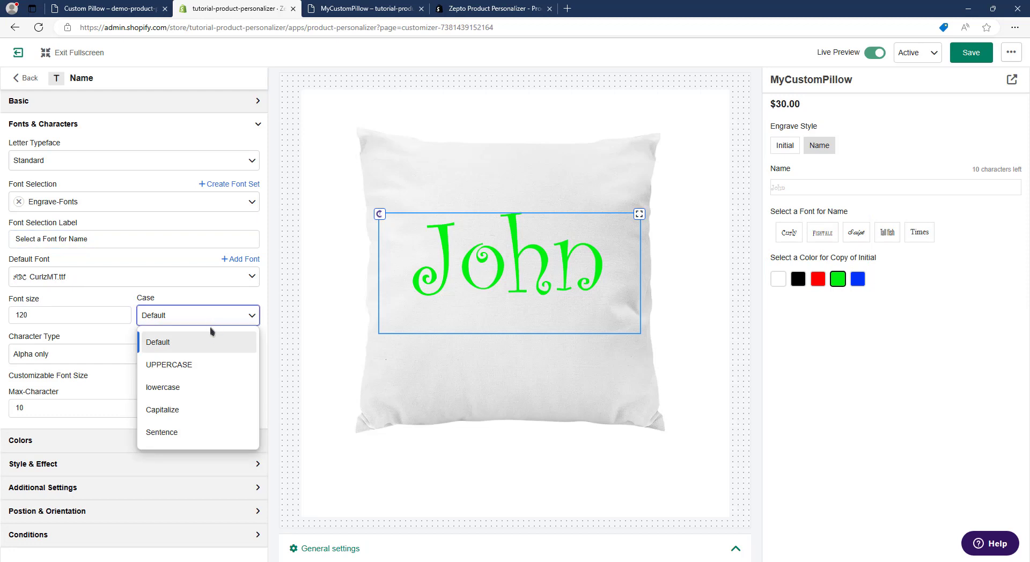
left_click(192, 369)
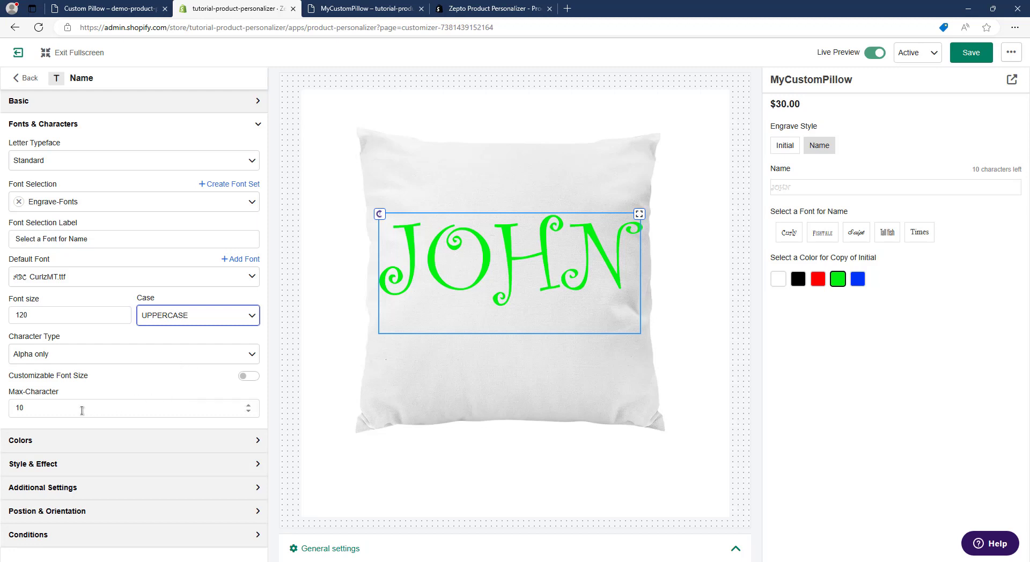
left_click(151, 396)
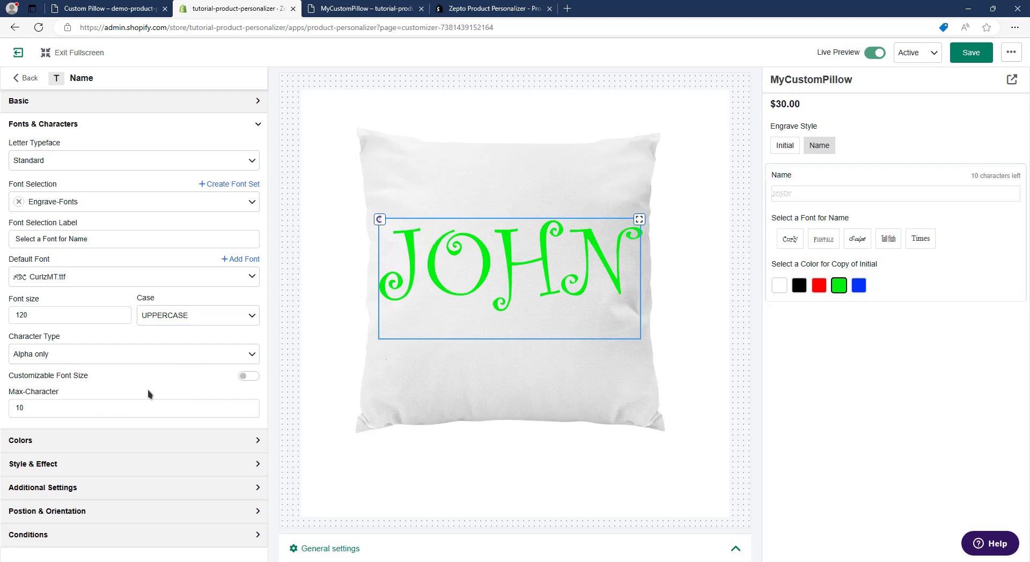
- Change the Name element's color selection label to "Select a Color for Name" and save the personalizer
left_click(138, 441)
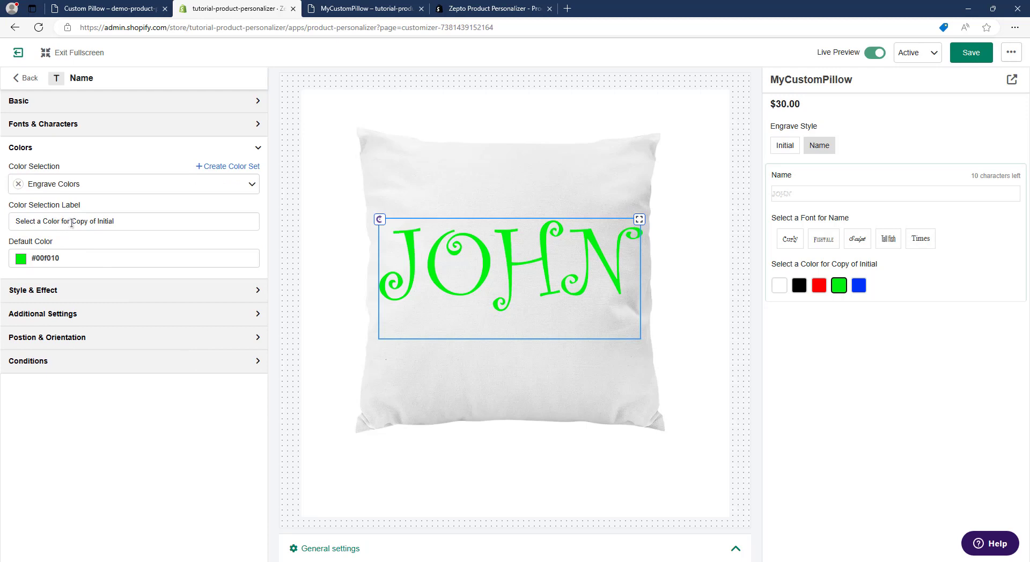
left_click_drag(71, 222, 142, 223)
type("Name")
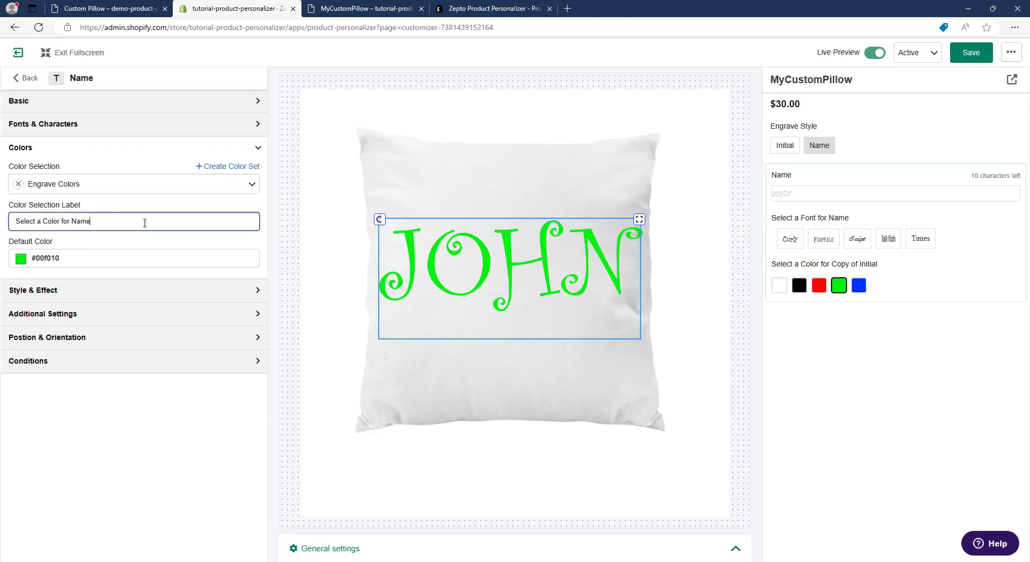
left_click(813, 385)
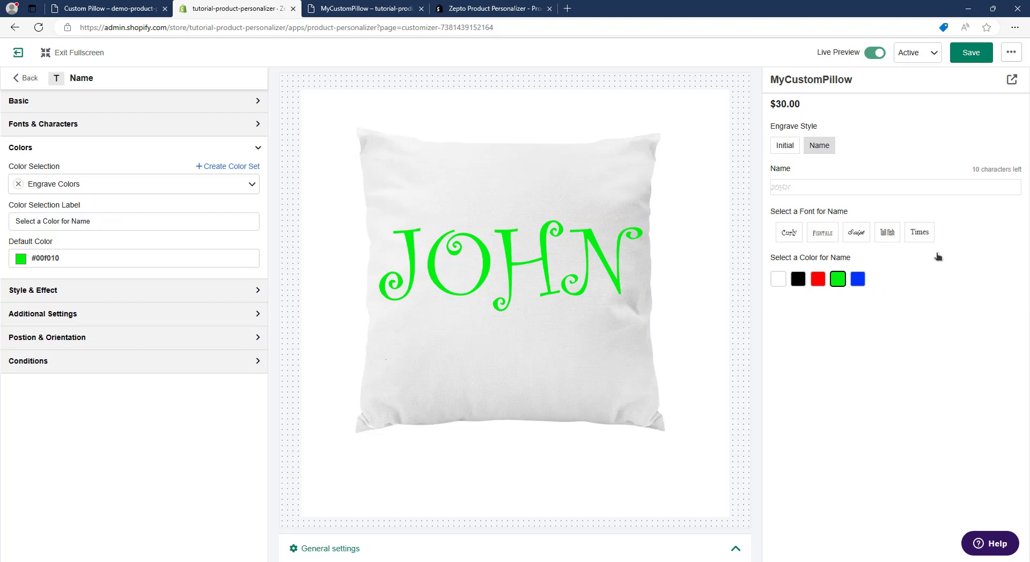
left_click(971, 52)
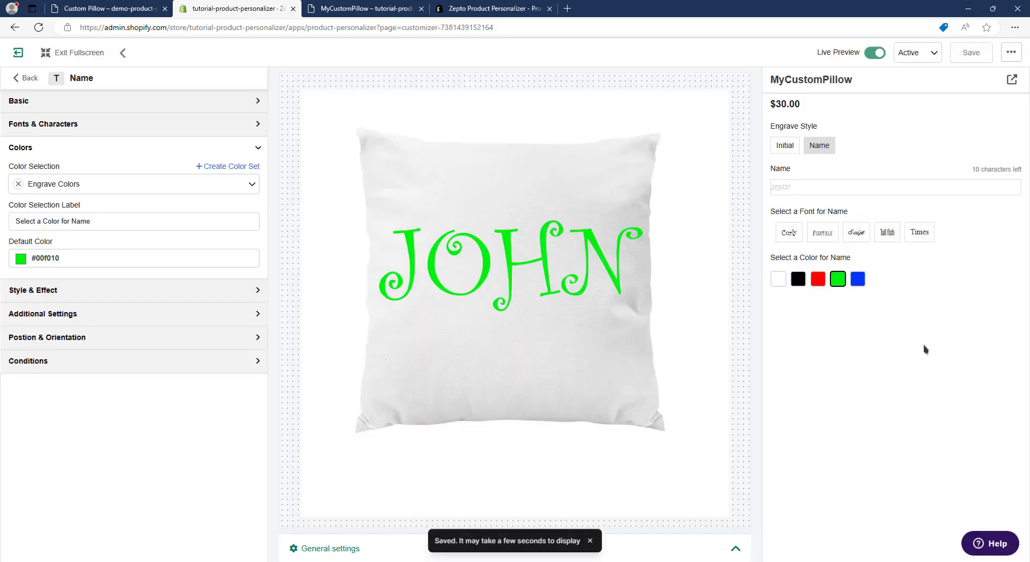
- Open the MyCustomPillow product page, try both engrave styles, and preview the initial B in the Fishtale font and red
left_click(1011, 79)
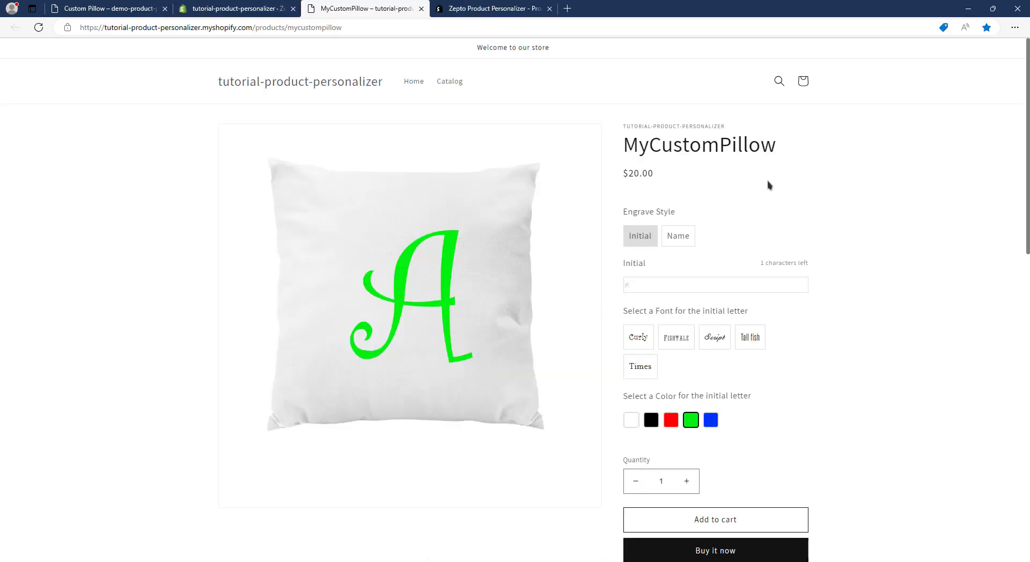
left_click(677, 242)
left_click(641, 240)
left_click(656, 282)
type("B")
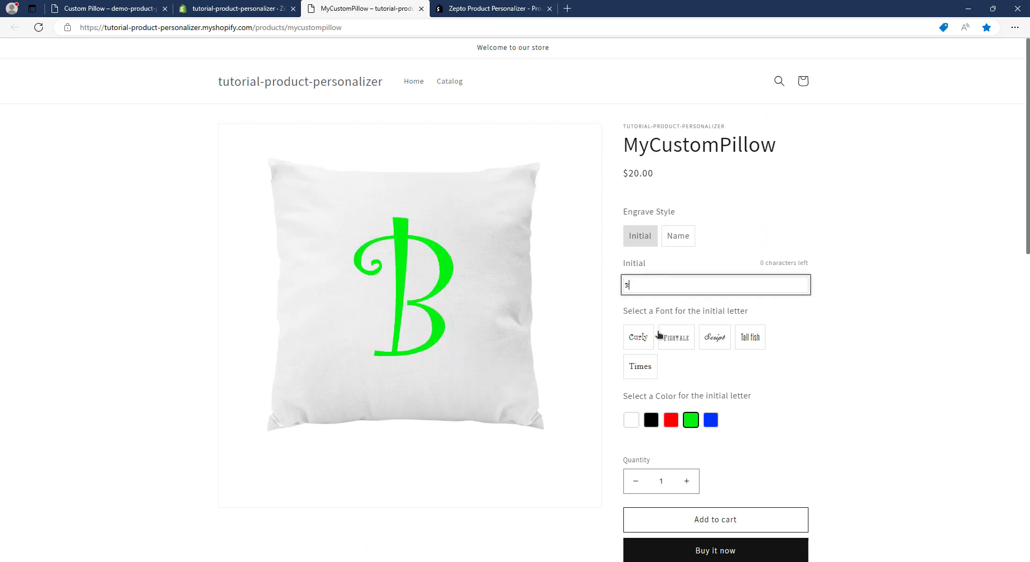
left_click(666, 342)
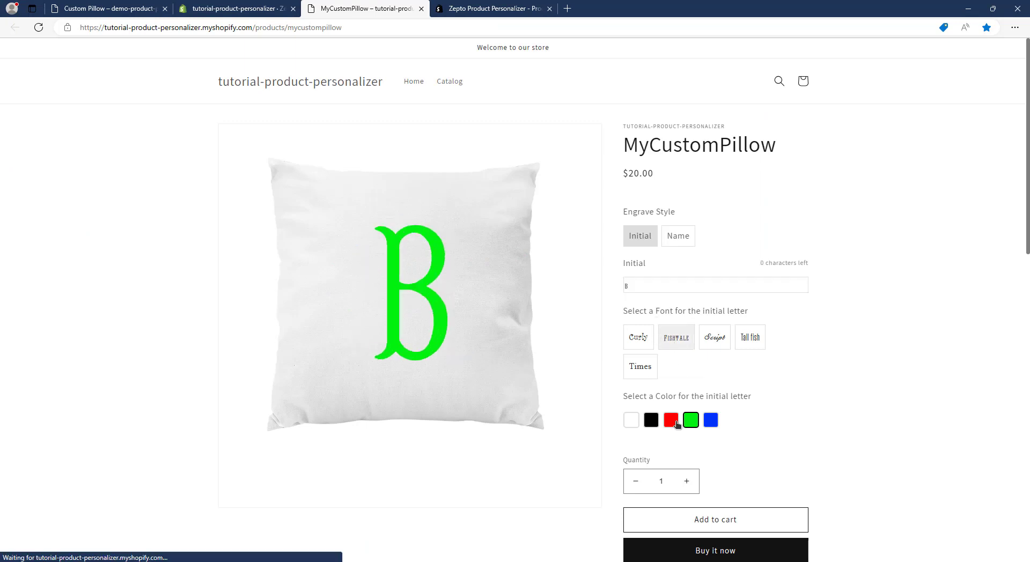
left_click(674, 424)
- Switch the product page to the Name engrave style and preview a three-letter sample name in the Fishtale font and blue
left_click(678, 236)
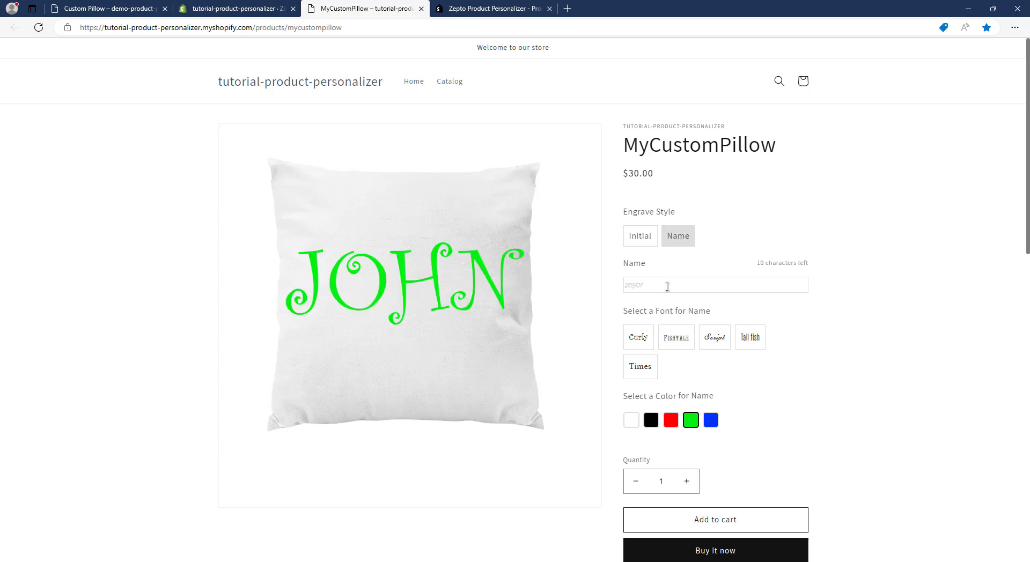
left_click(667, 286)
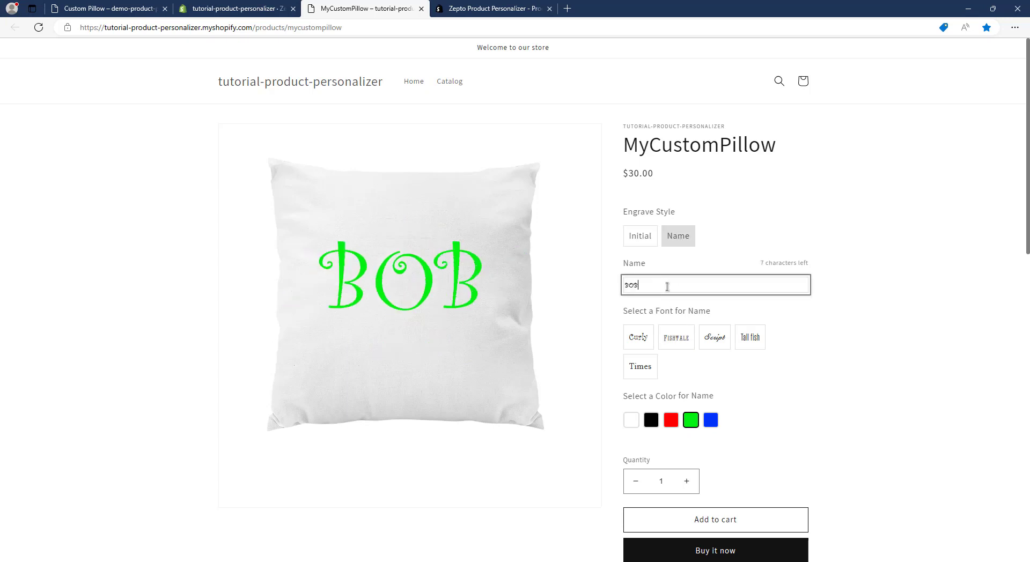
left_click(676, 342)
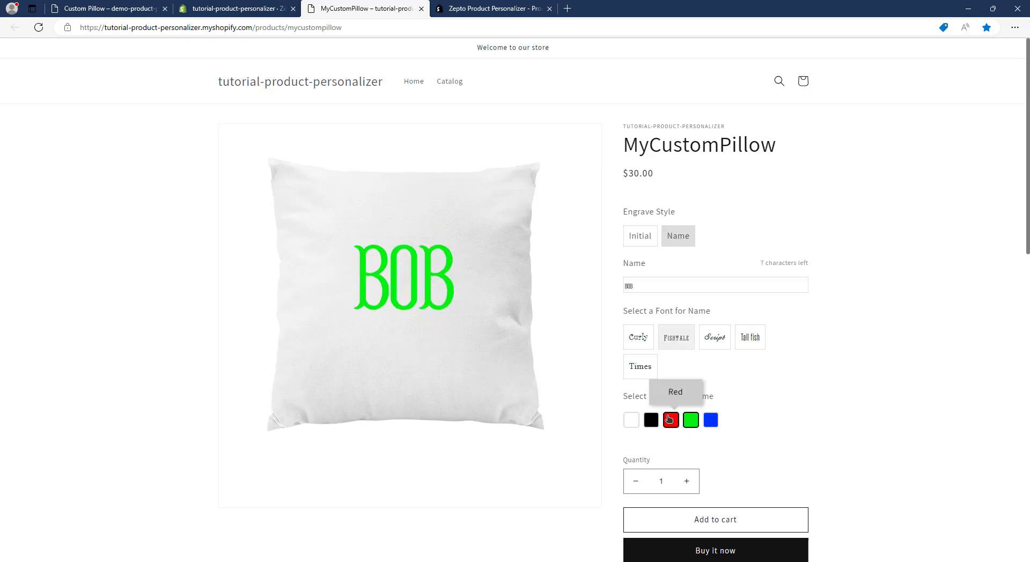
left_click(711, 420)
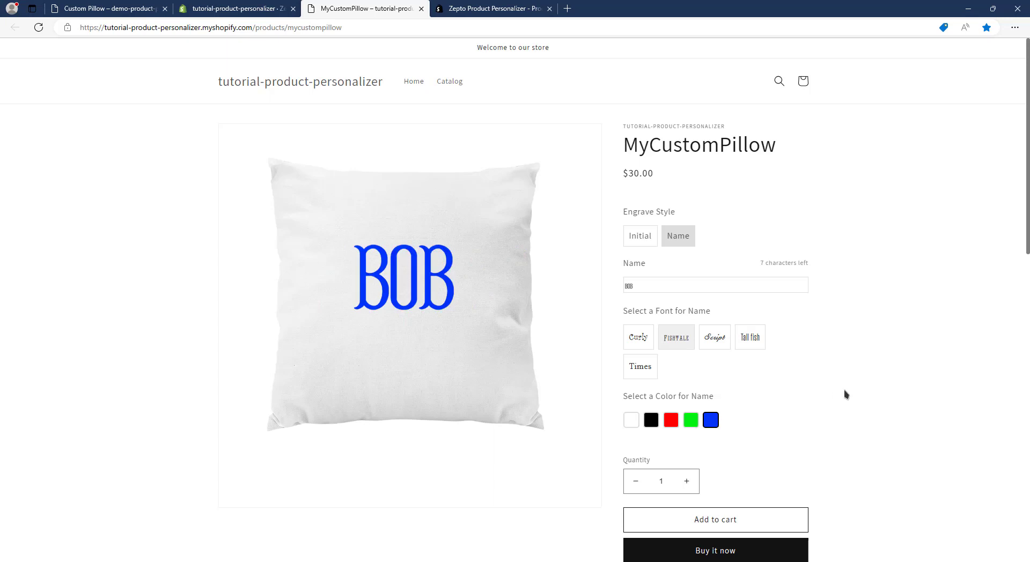